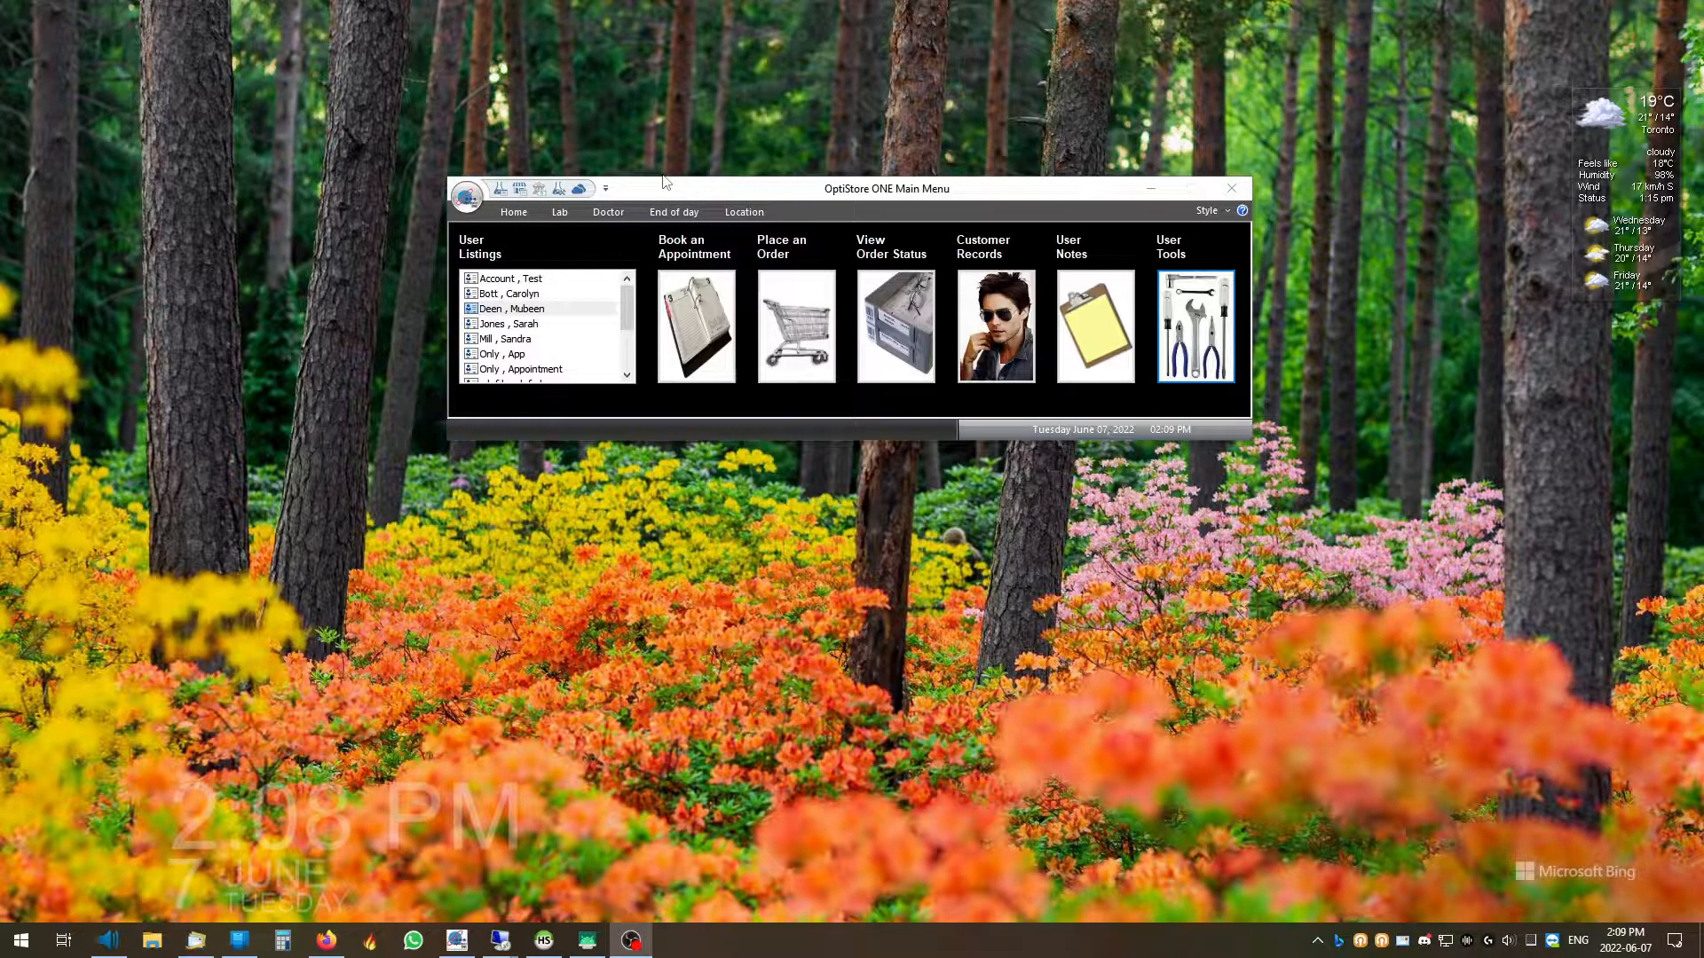
From the End of day tab, open the Cloud Storage Organizer to find cloud storage not yet set up
left_click(679, 213)
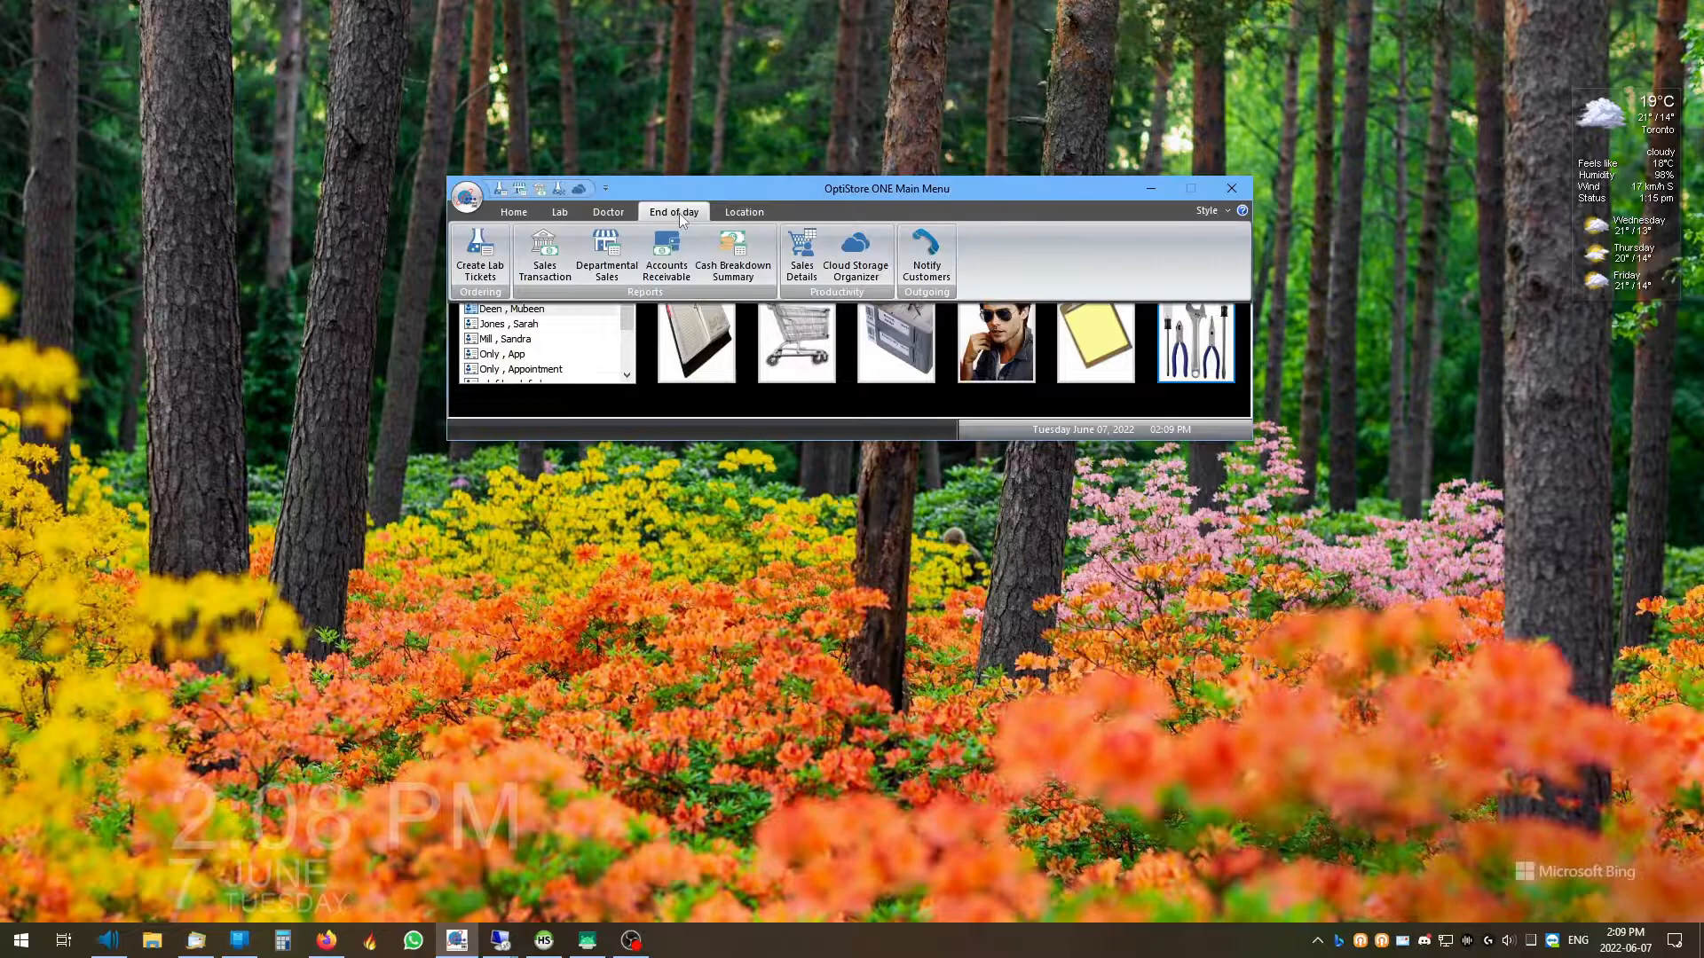
left_click(860, 251)
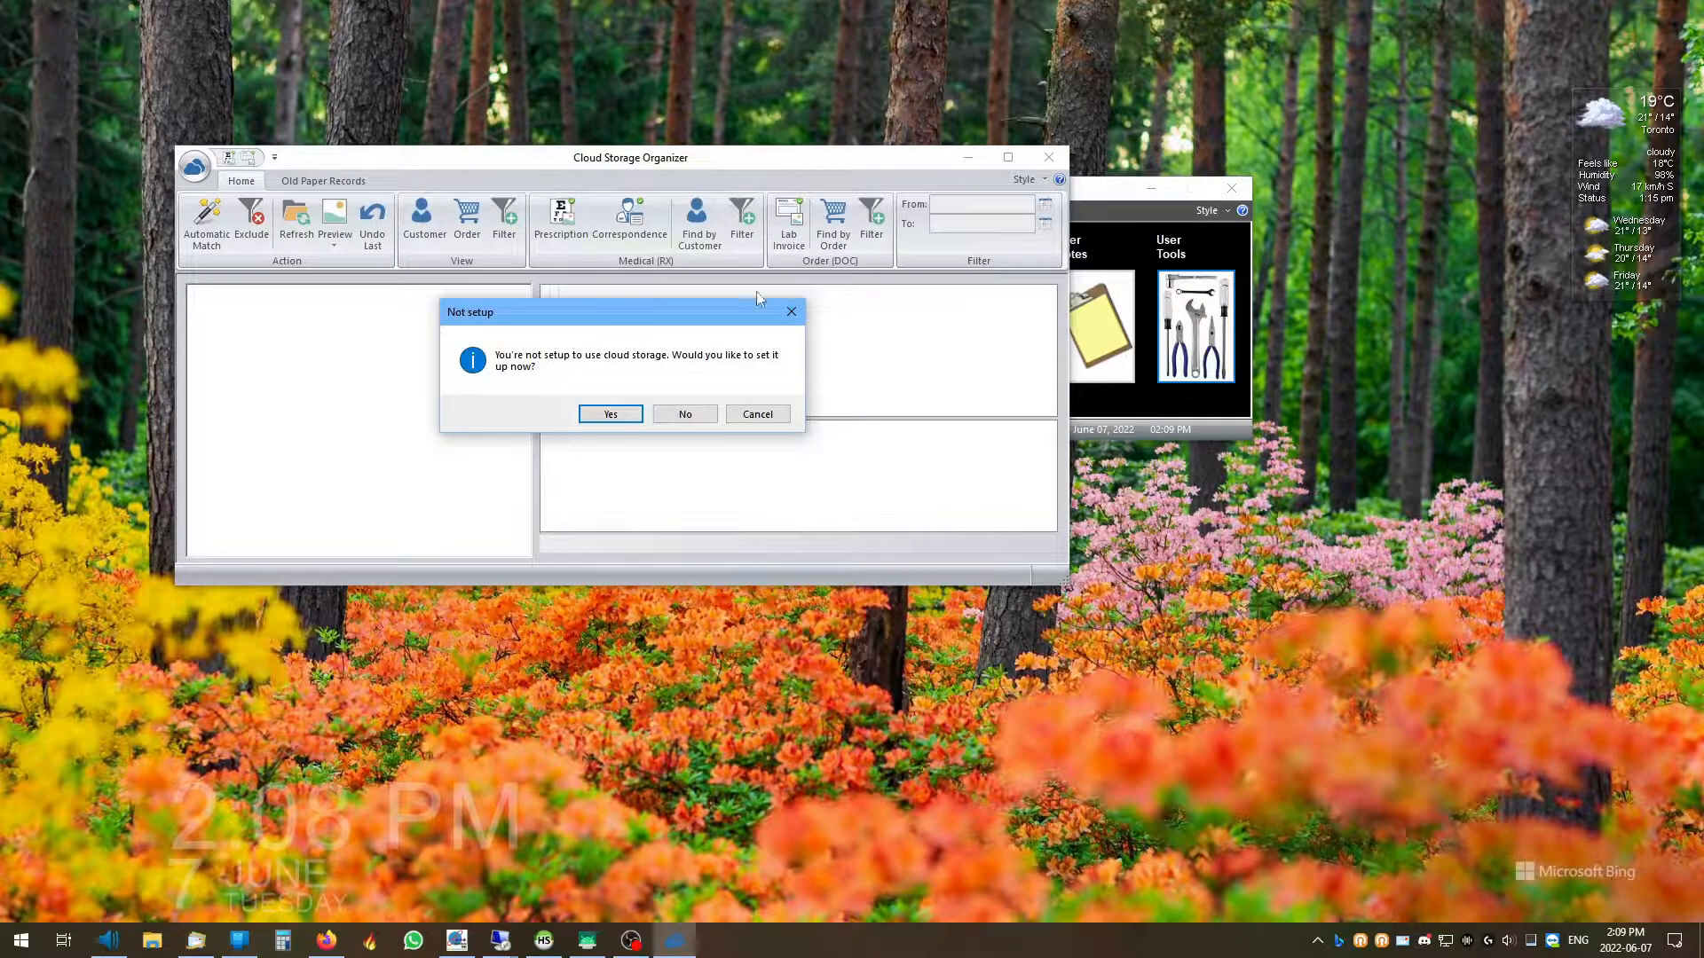
Agree to set up cloud storage, choose Dropbox, and launch its authorization link in the browser
left_click(612, 415)
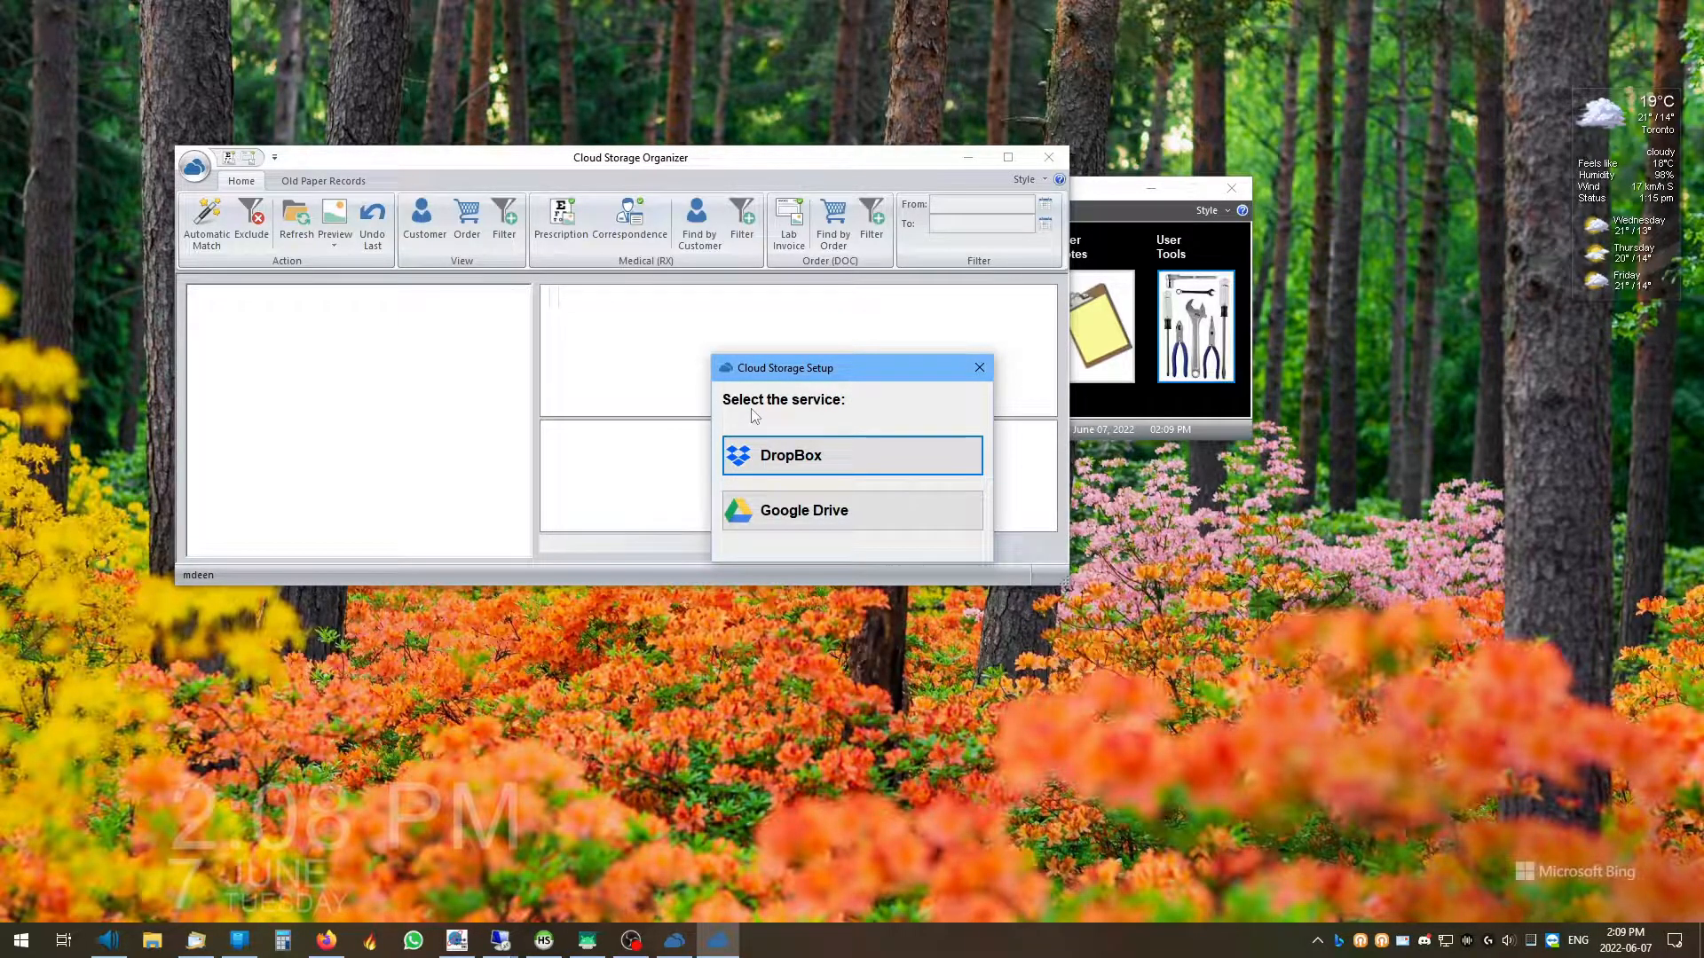
left_click(854, 460)
left_click_drag(960, 207, 426, 206)
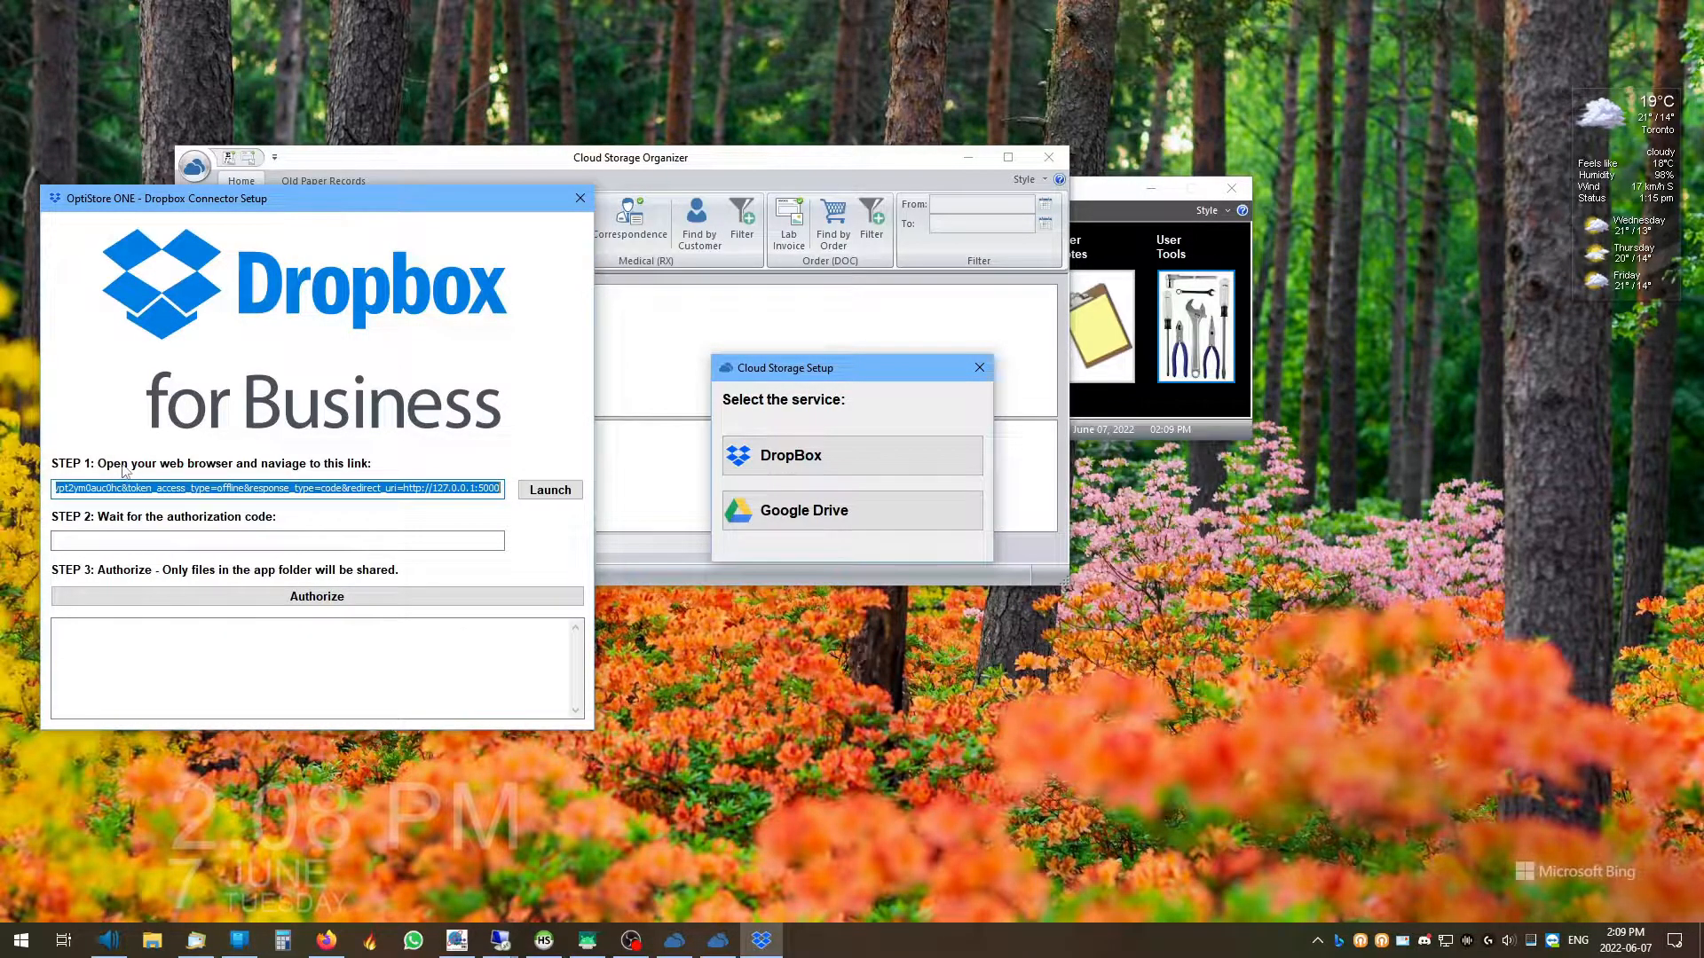
left_click(550, 490)
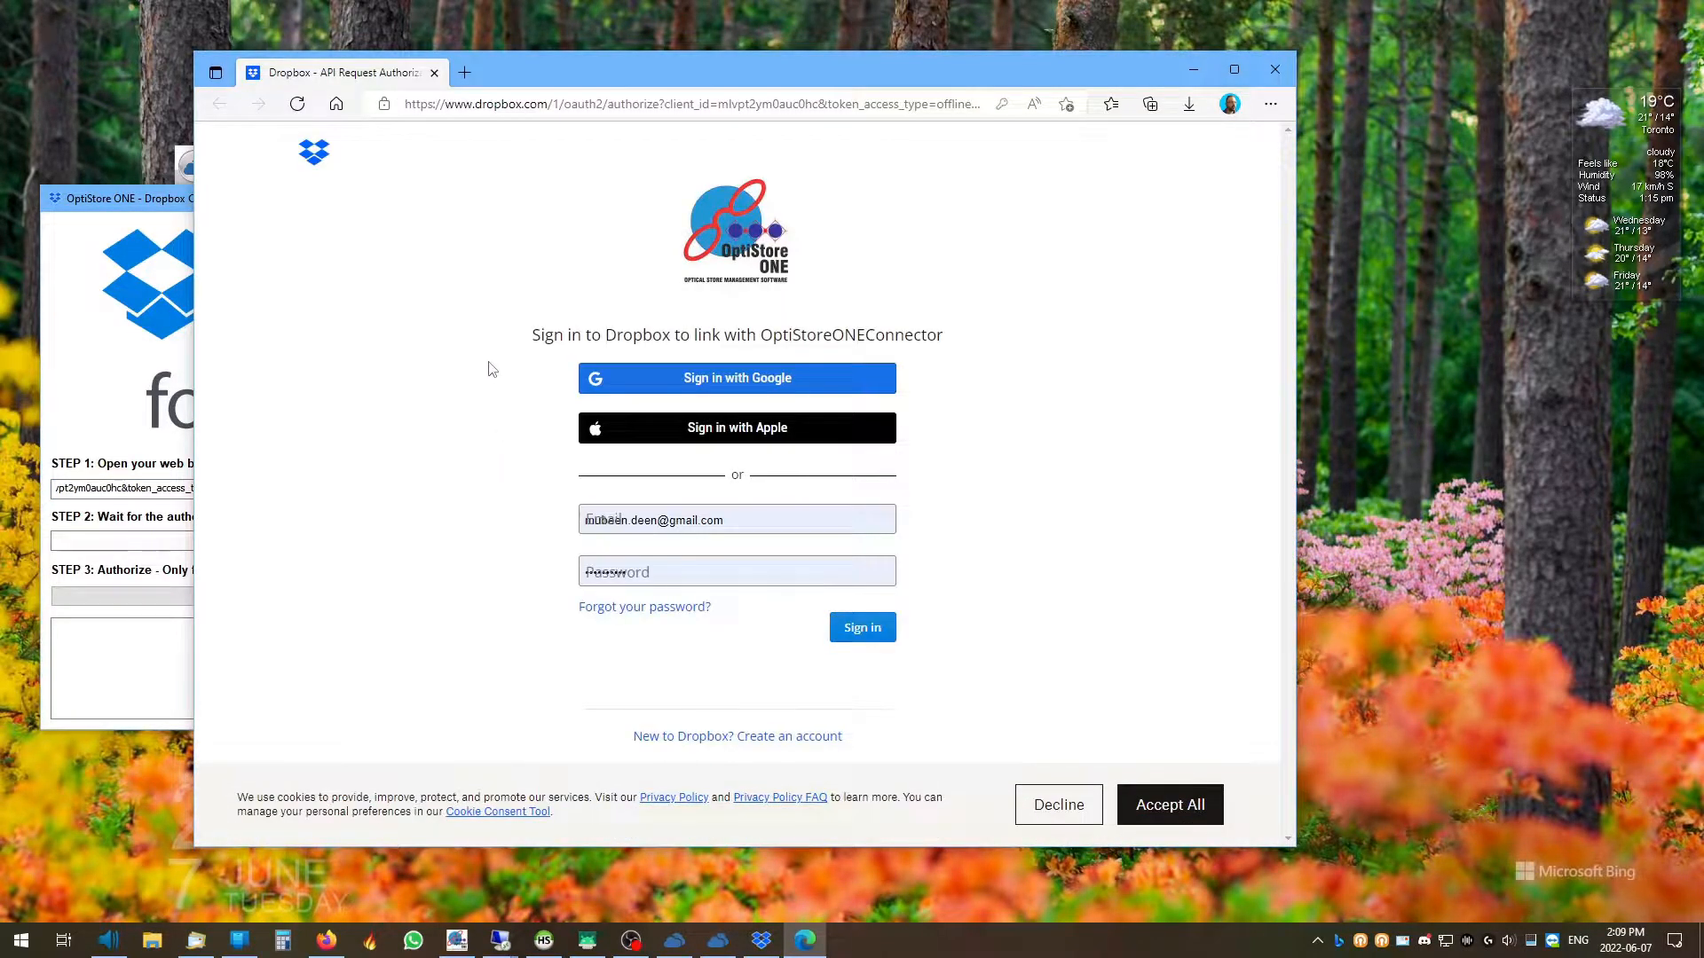
Resize the browser beside the connector setup and sign in to Dropbox with the saved login
left_click_drag(515, 68, 833, 67)
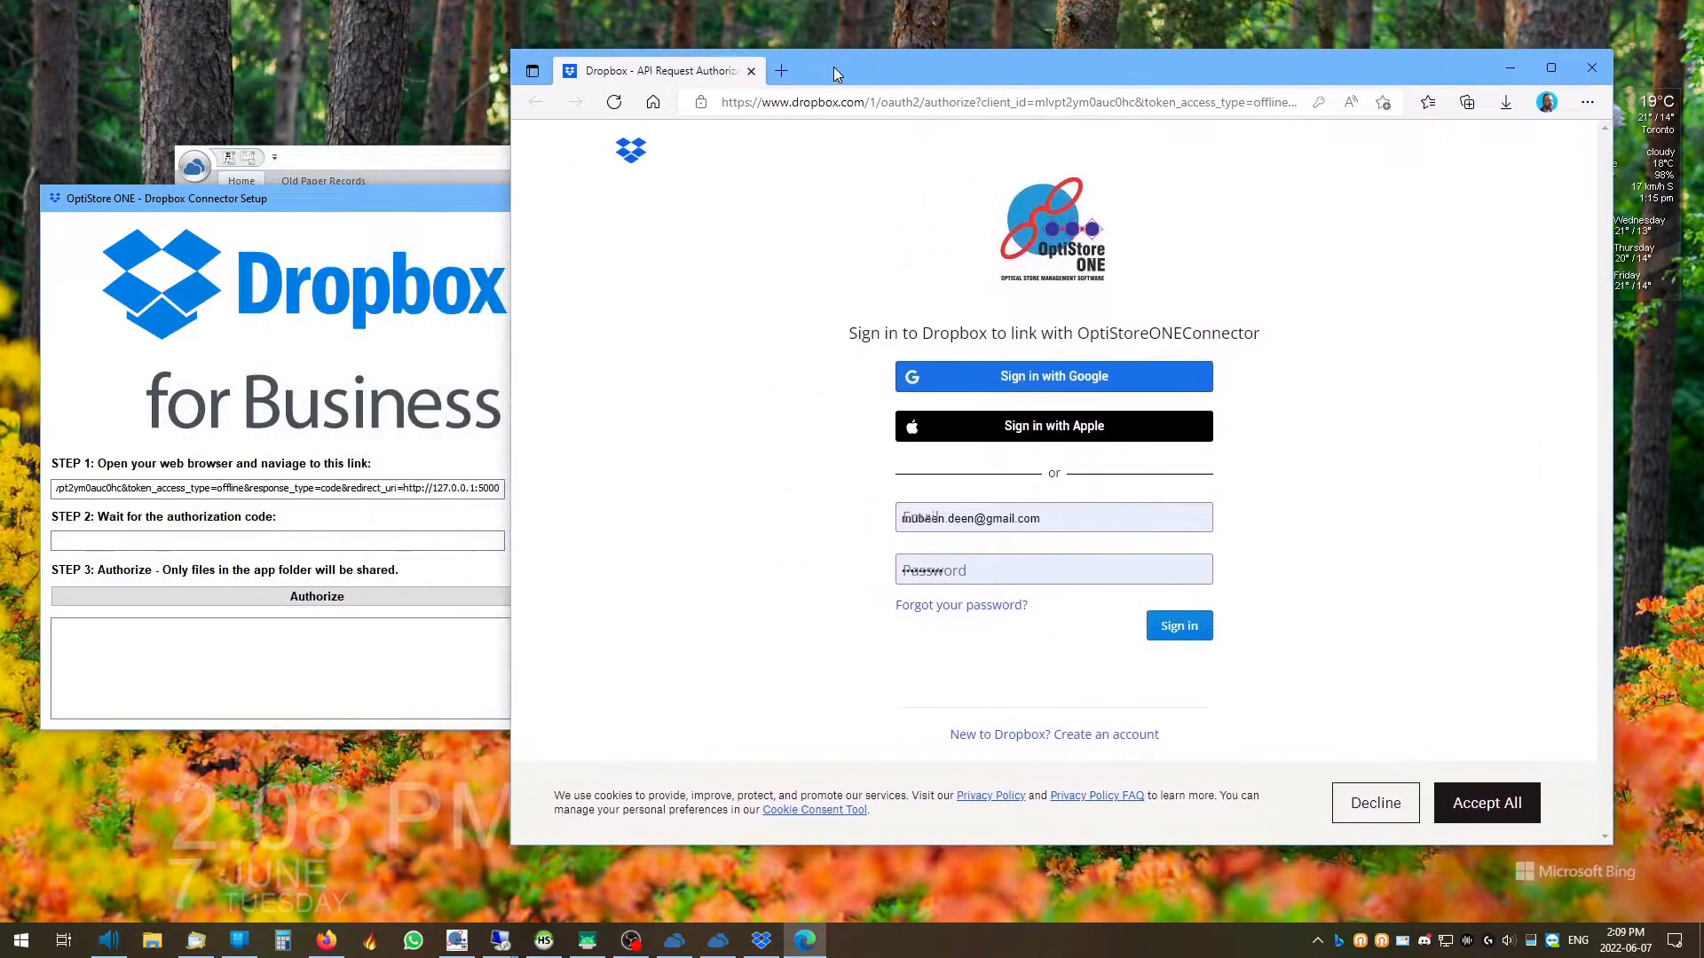
left_click_drag(513, 50, 648, 146)
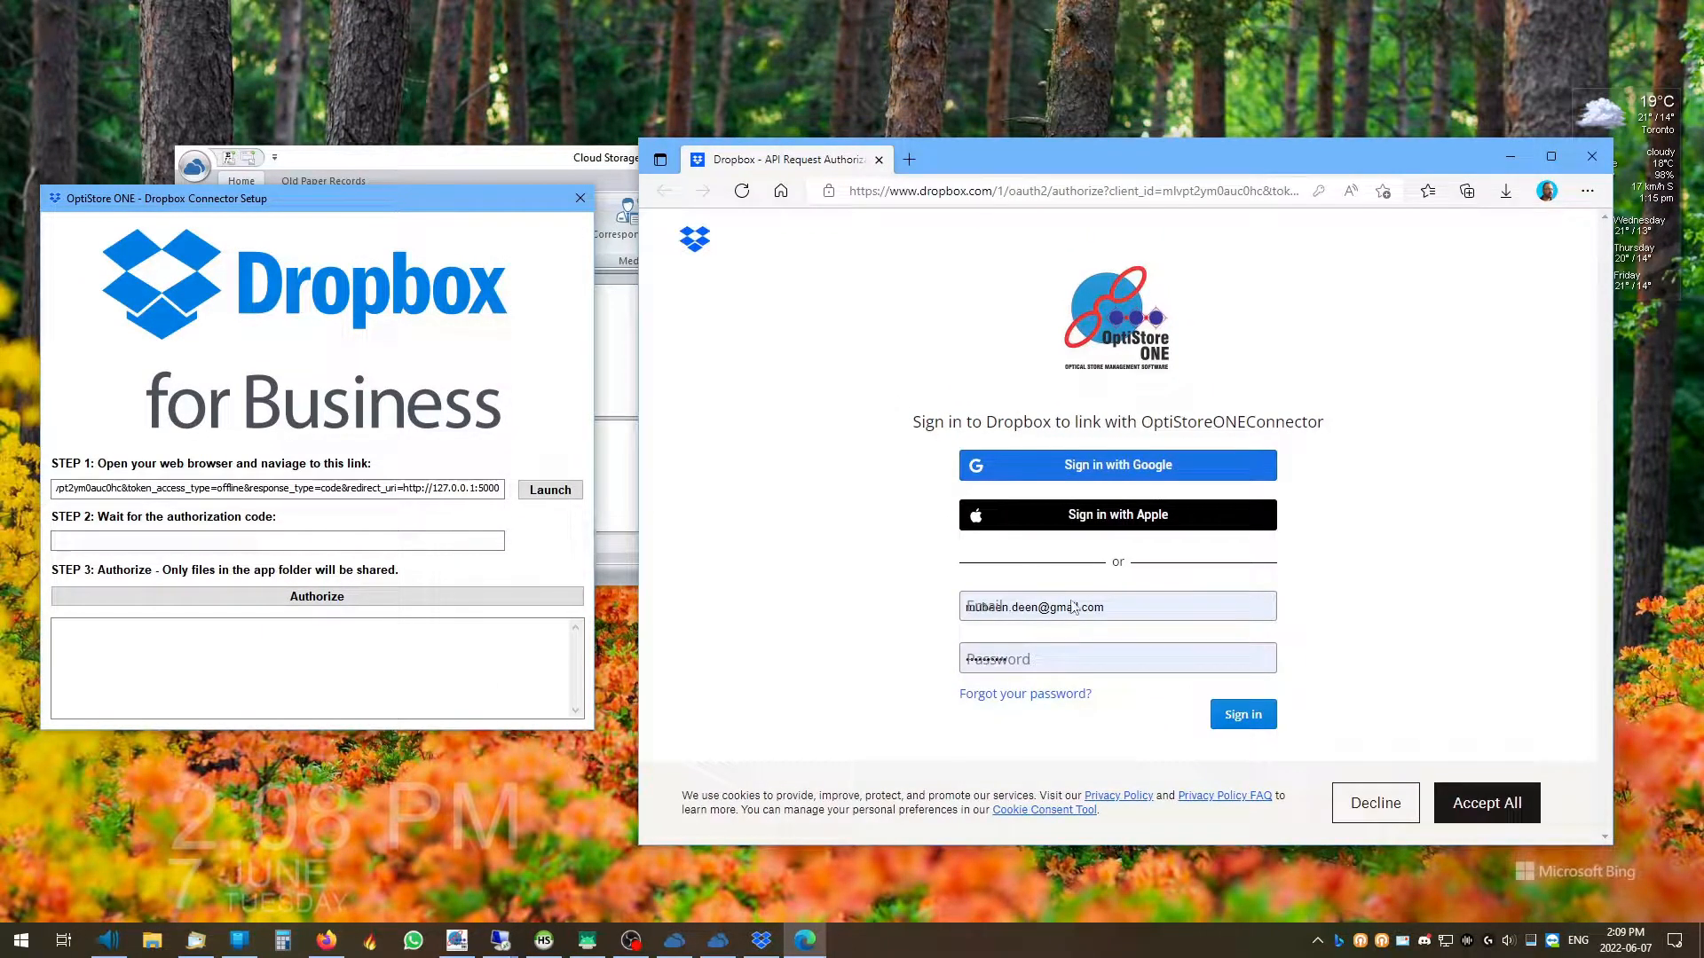
left_click(1133, 610)
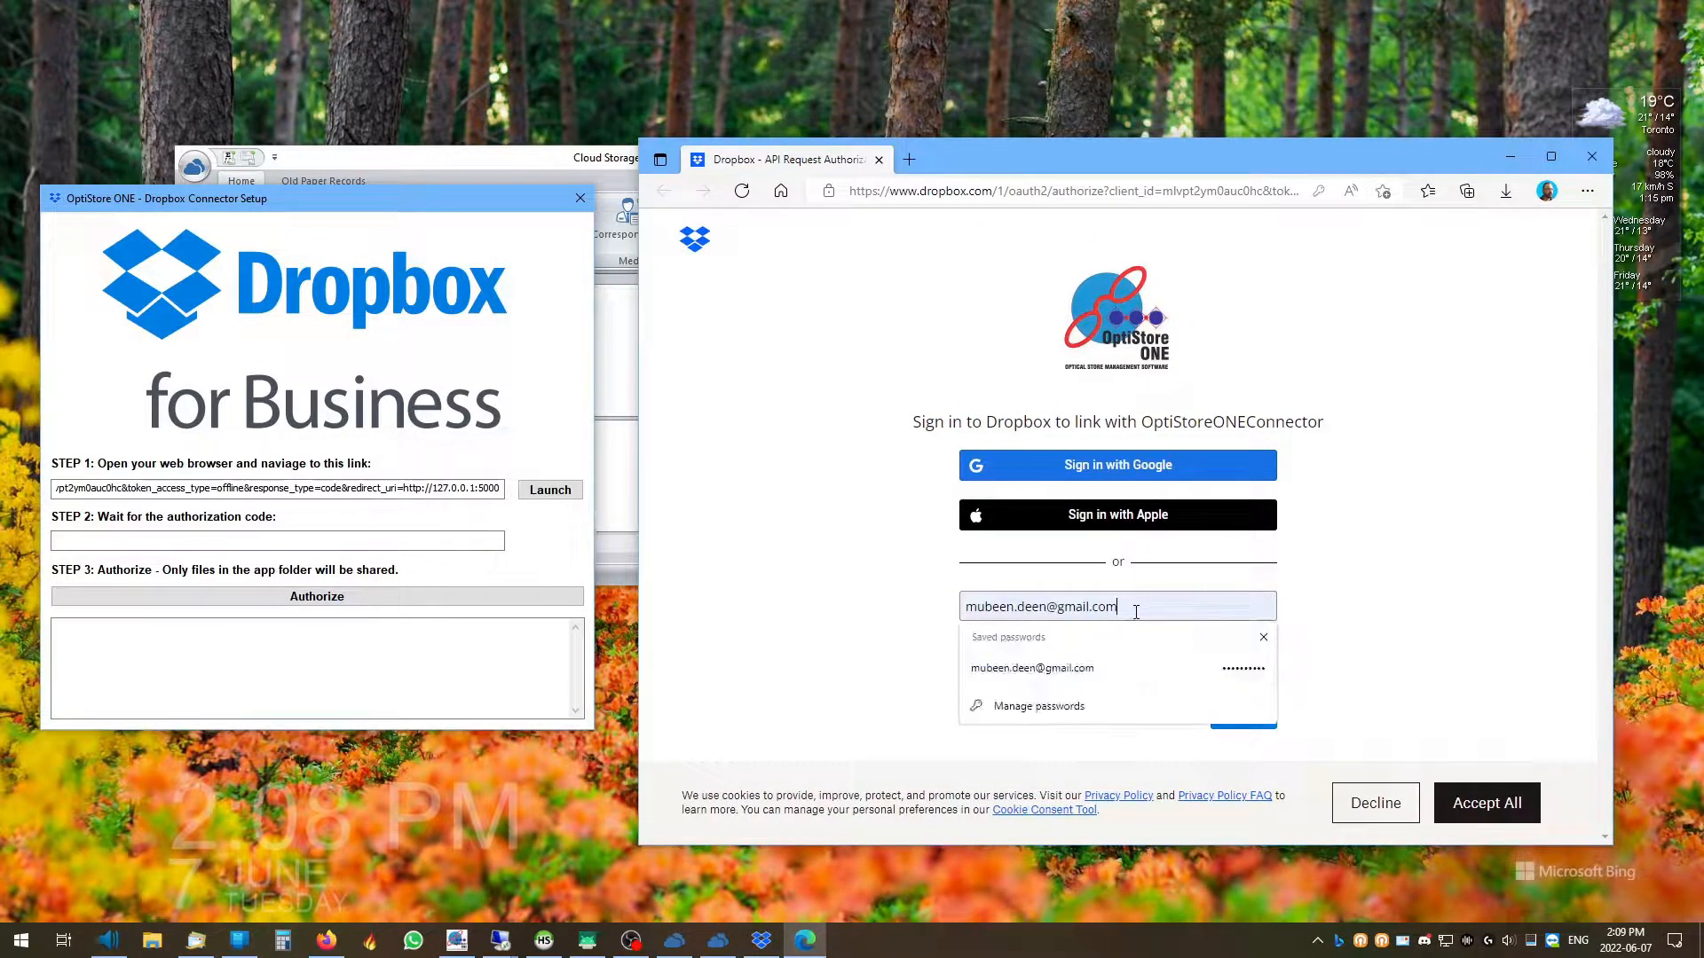
left_click(1091, 670)
left_click(1247, 716)
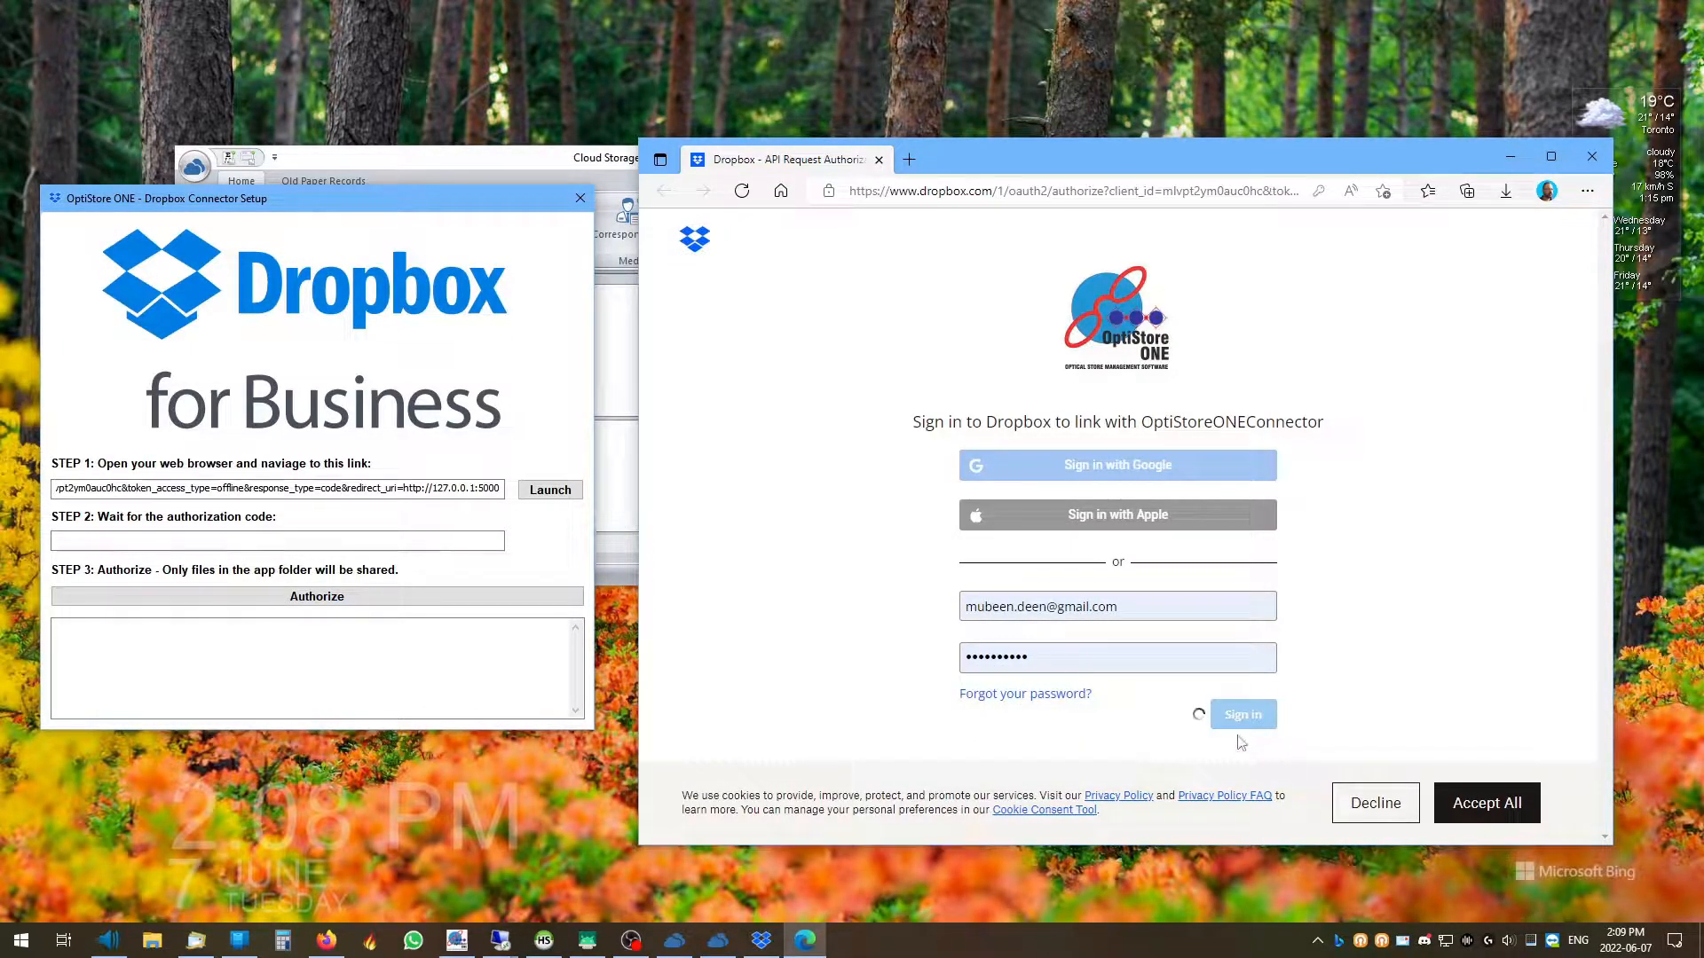
Accept cookies, continue past the connection warning, and allow OptiStoreONEConnector access to its app folder
left_click(1510, 828)
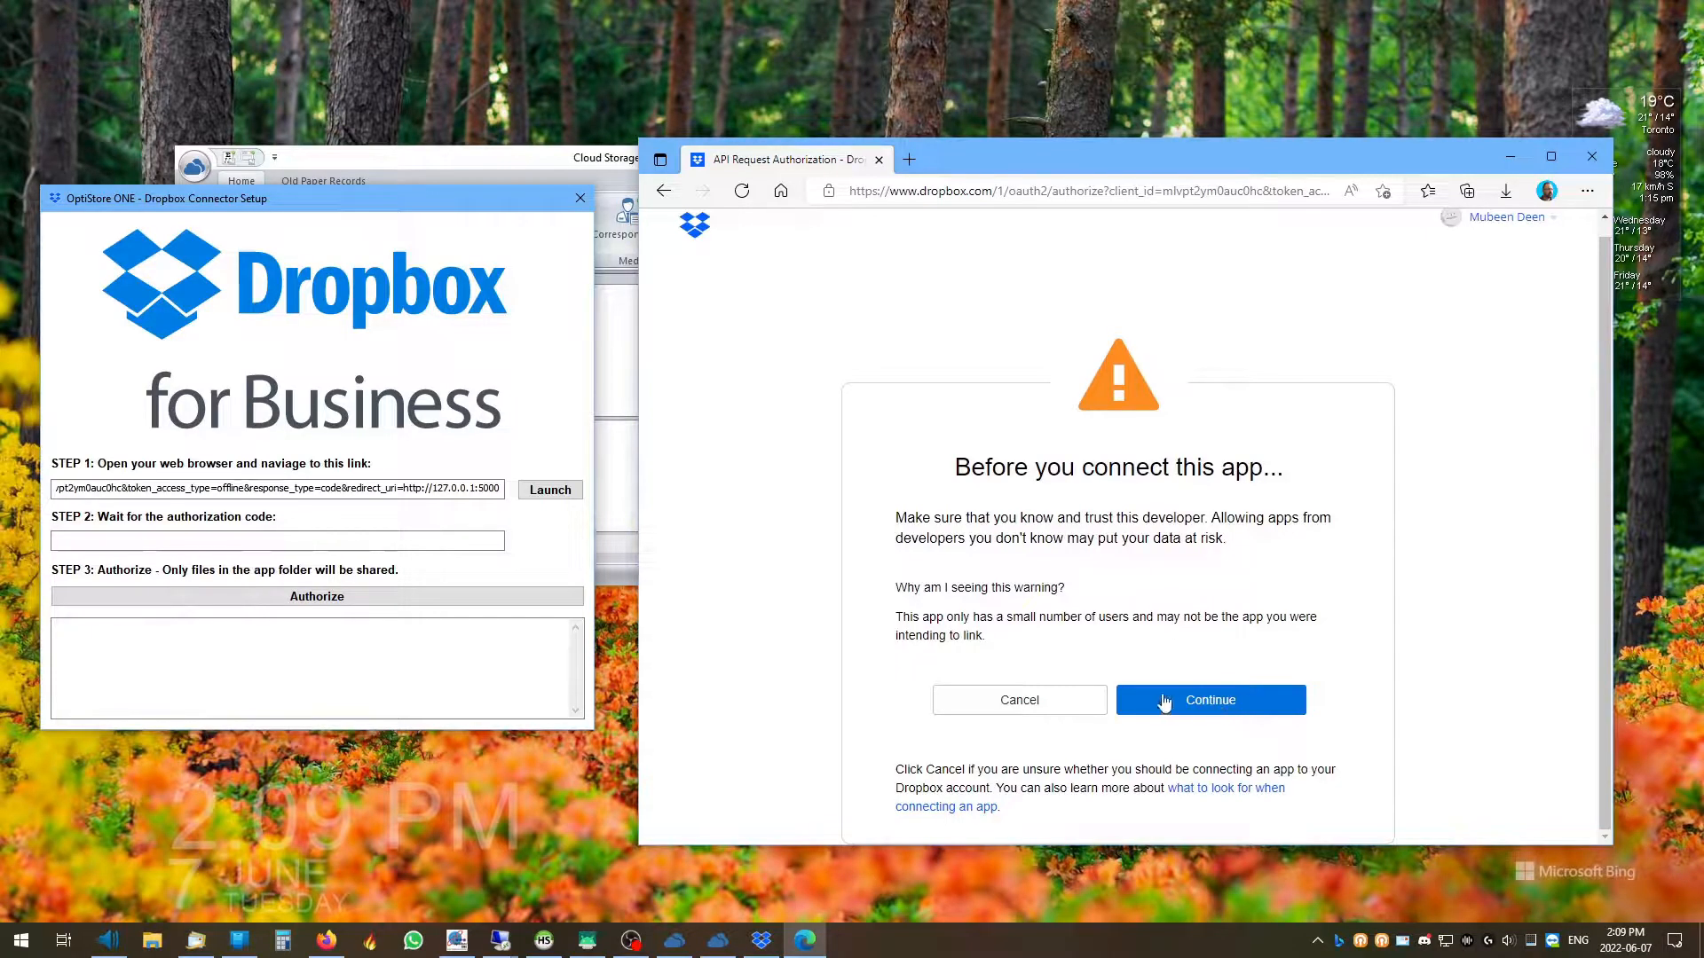
left_click(1230, 709)
left_click(1217, 705)
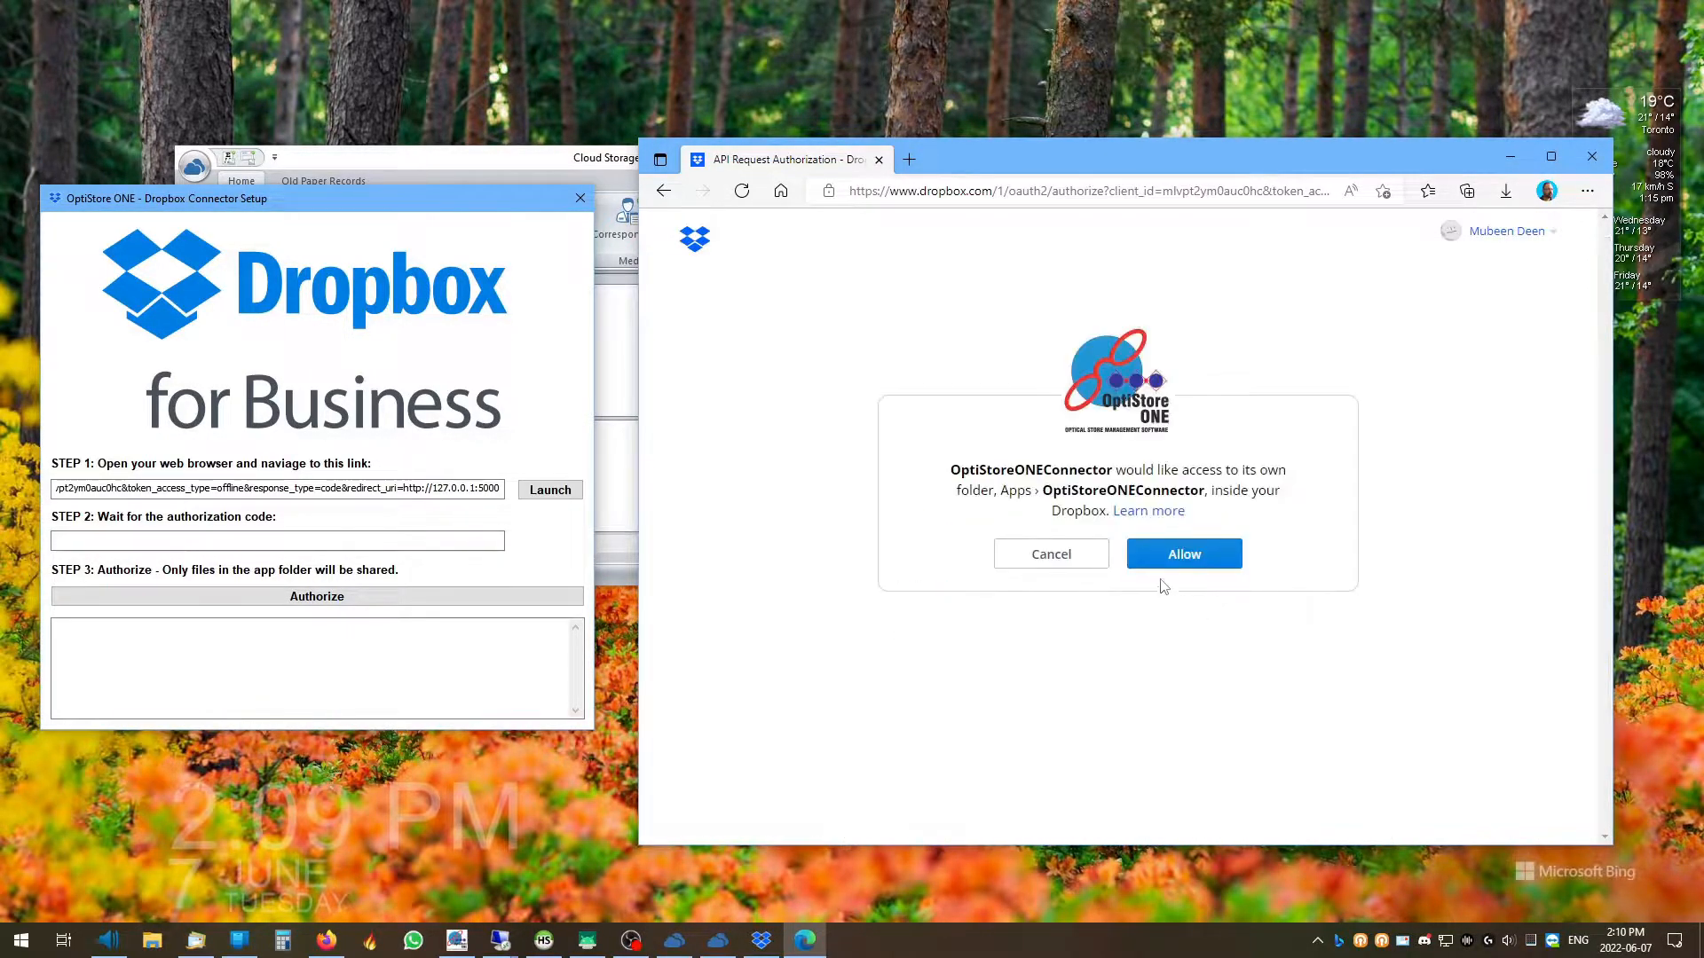
left_click(1188, 556)
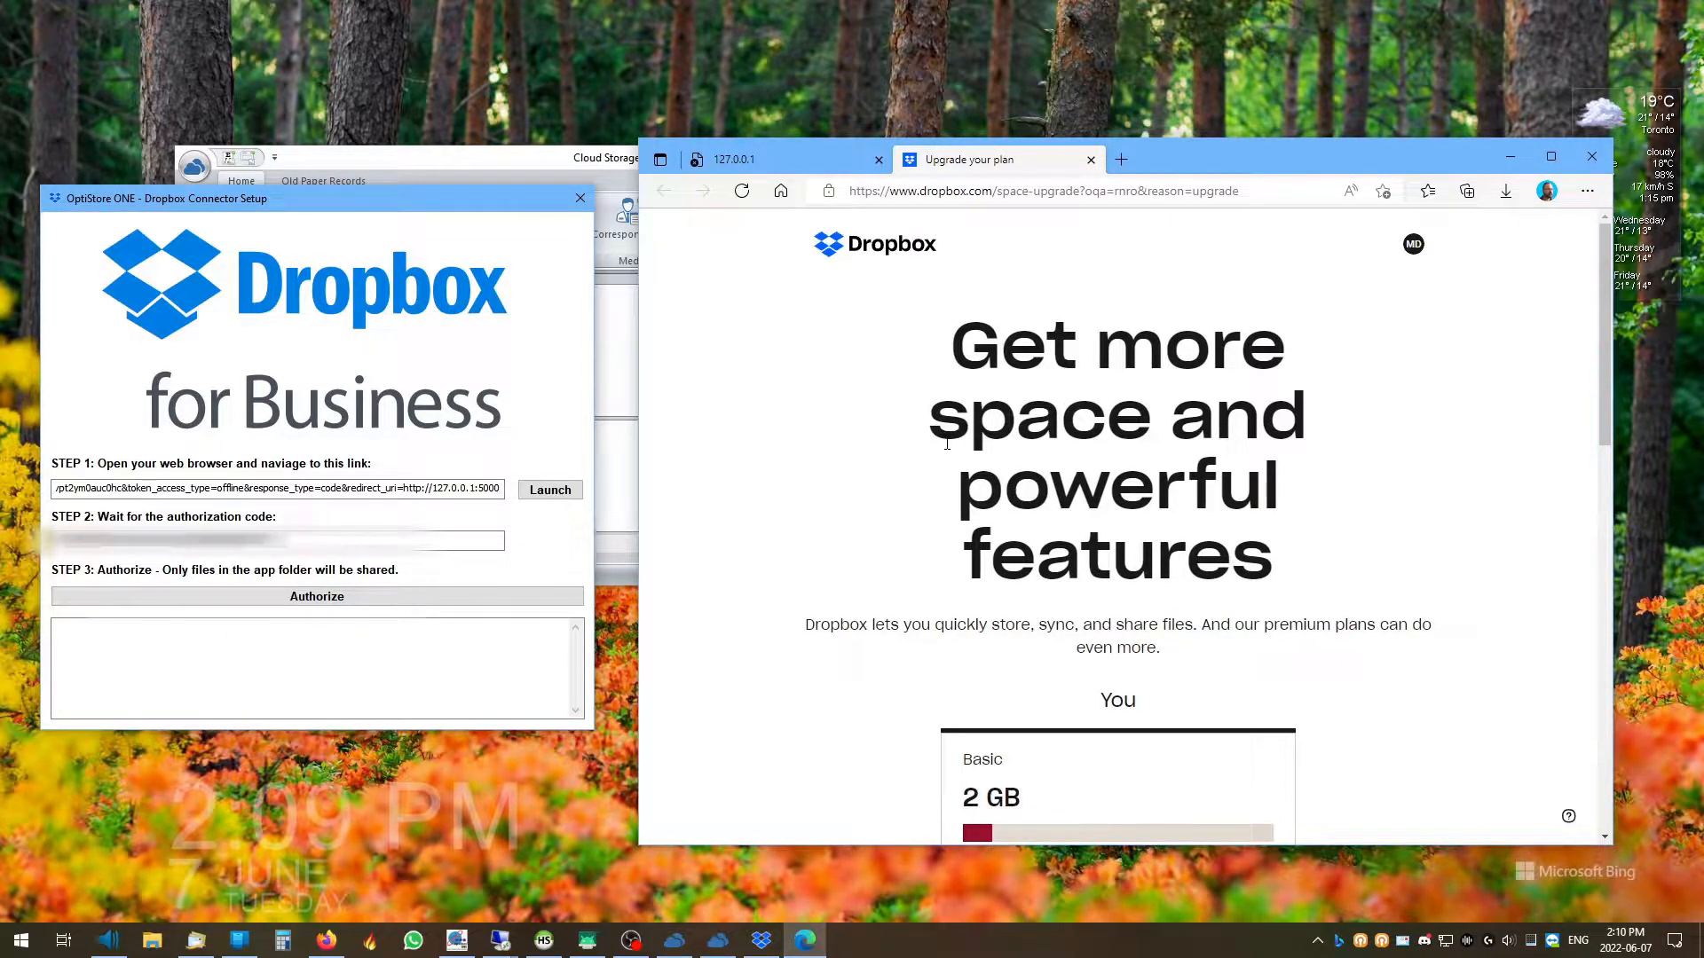
Scroll through Dropbox's Upgrade your plan options, then close the browser
scroll(947, 444, "down", 5)
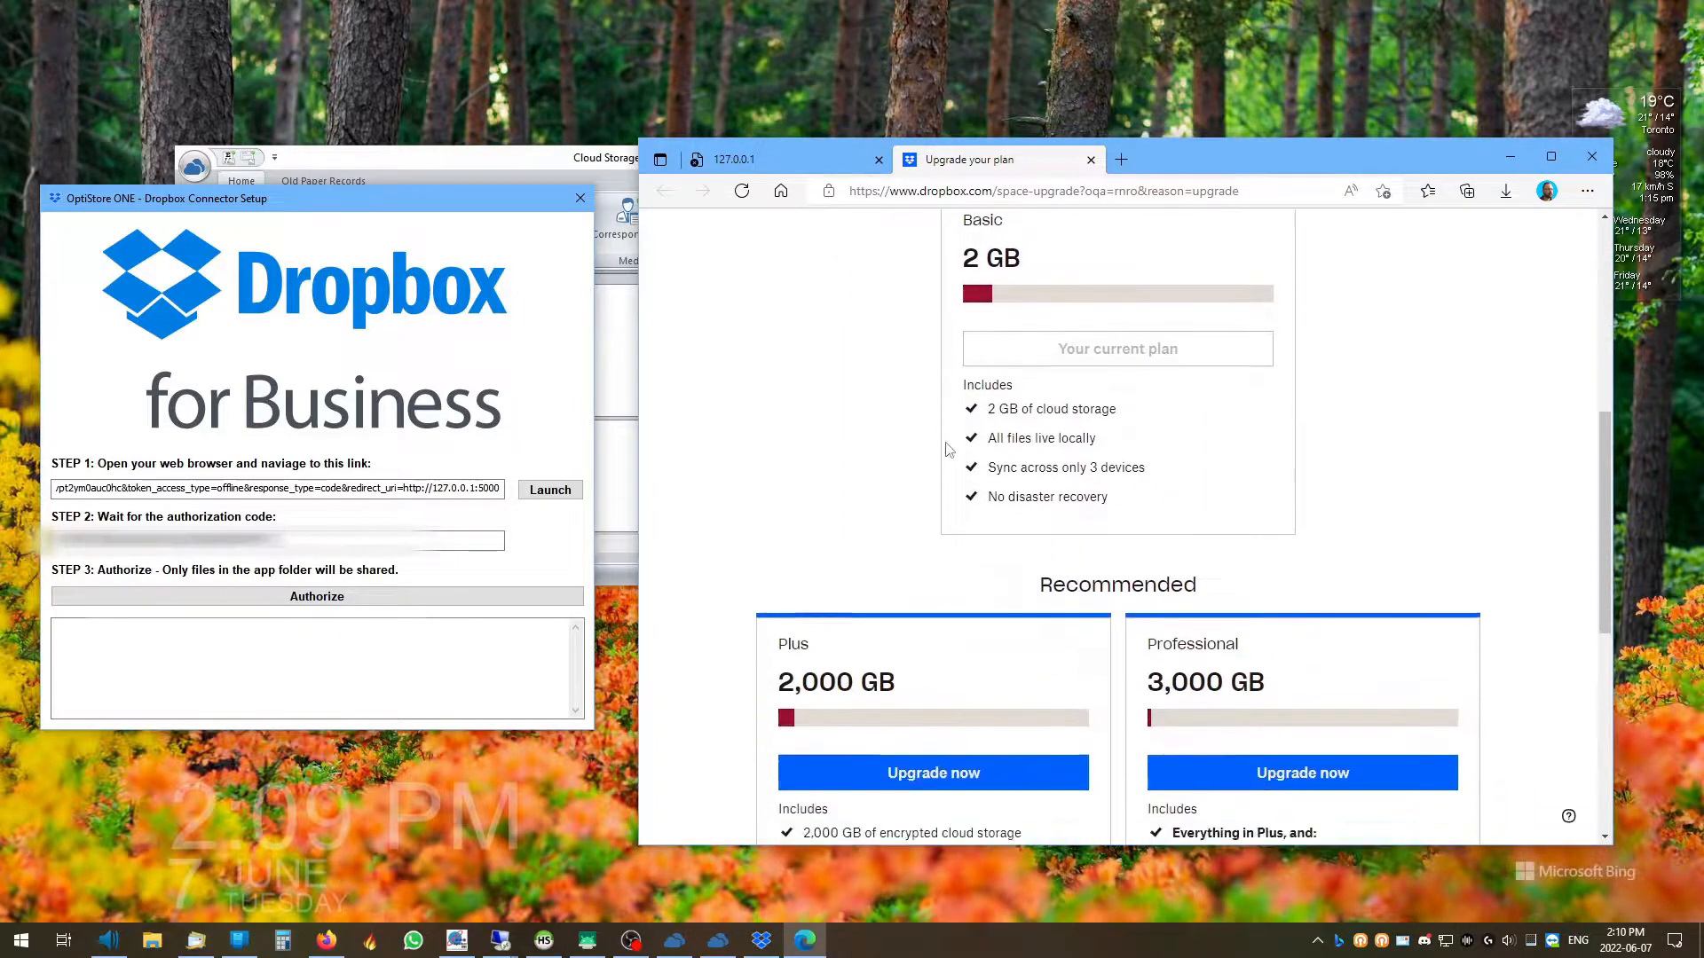
scroll(947, 450, "down", 3)
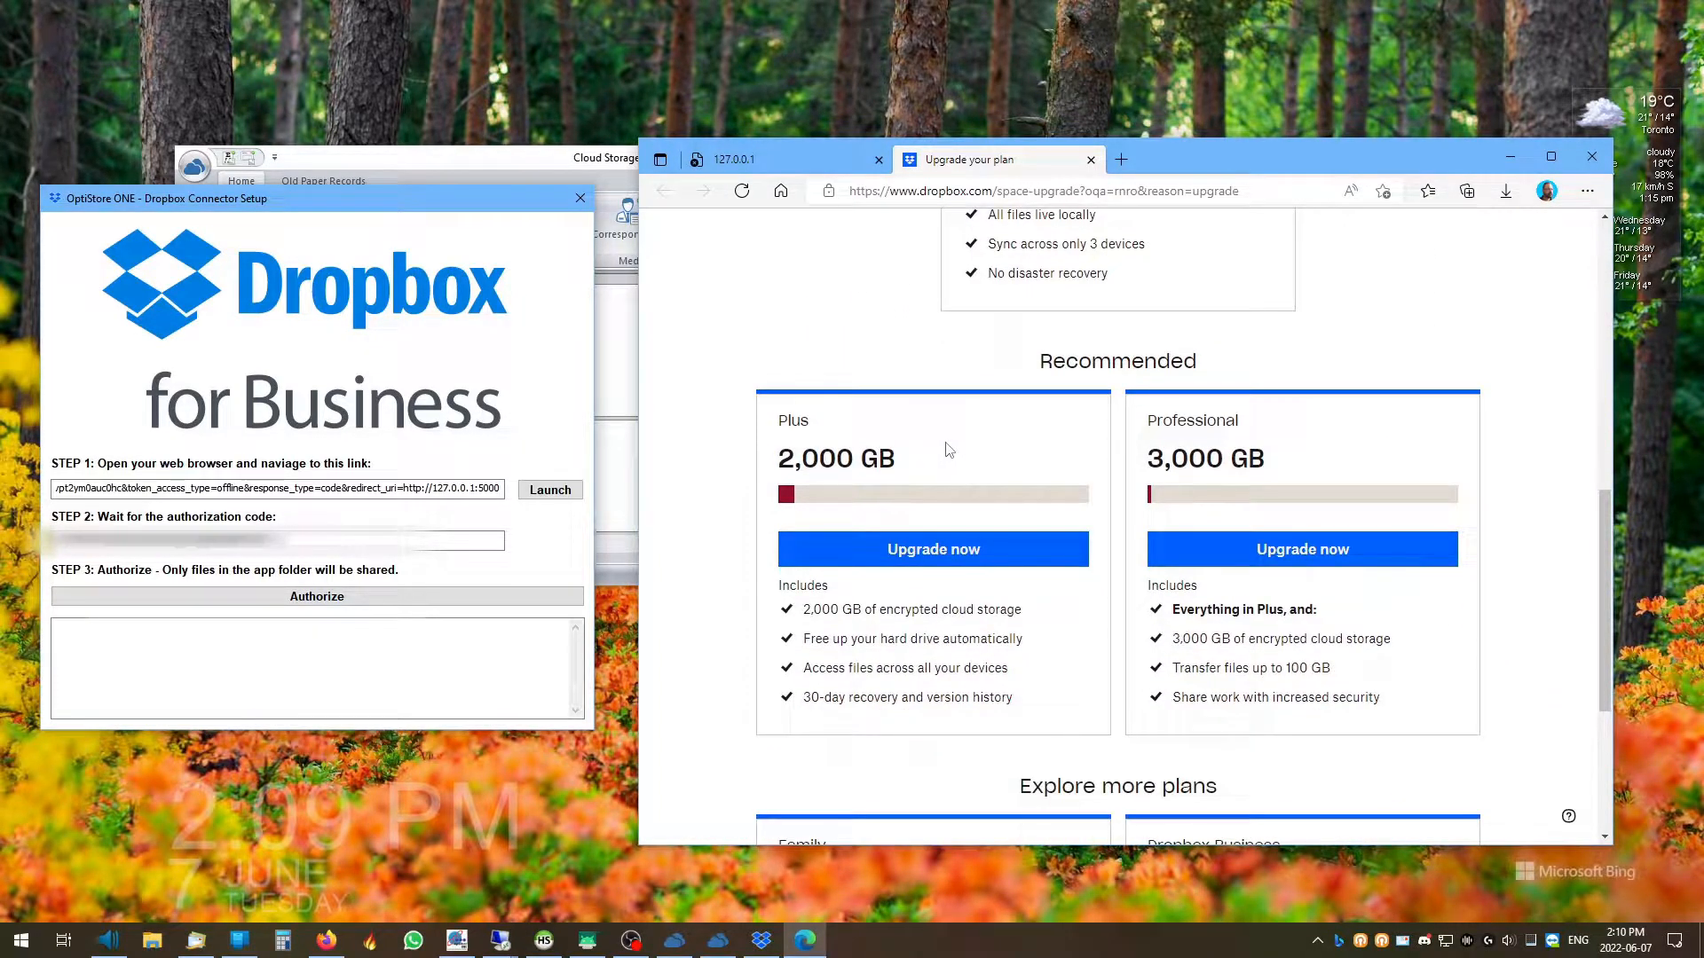
scroll(887, 497, "up", 6)
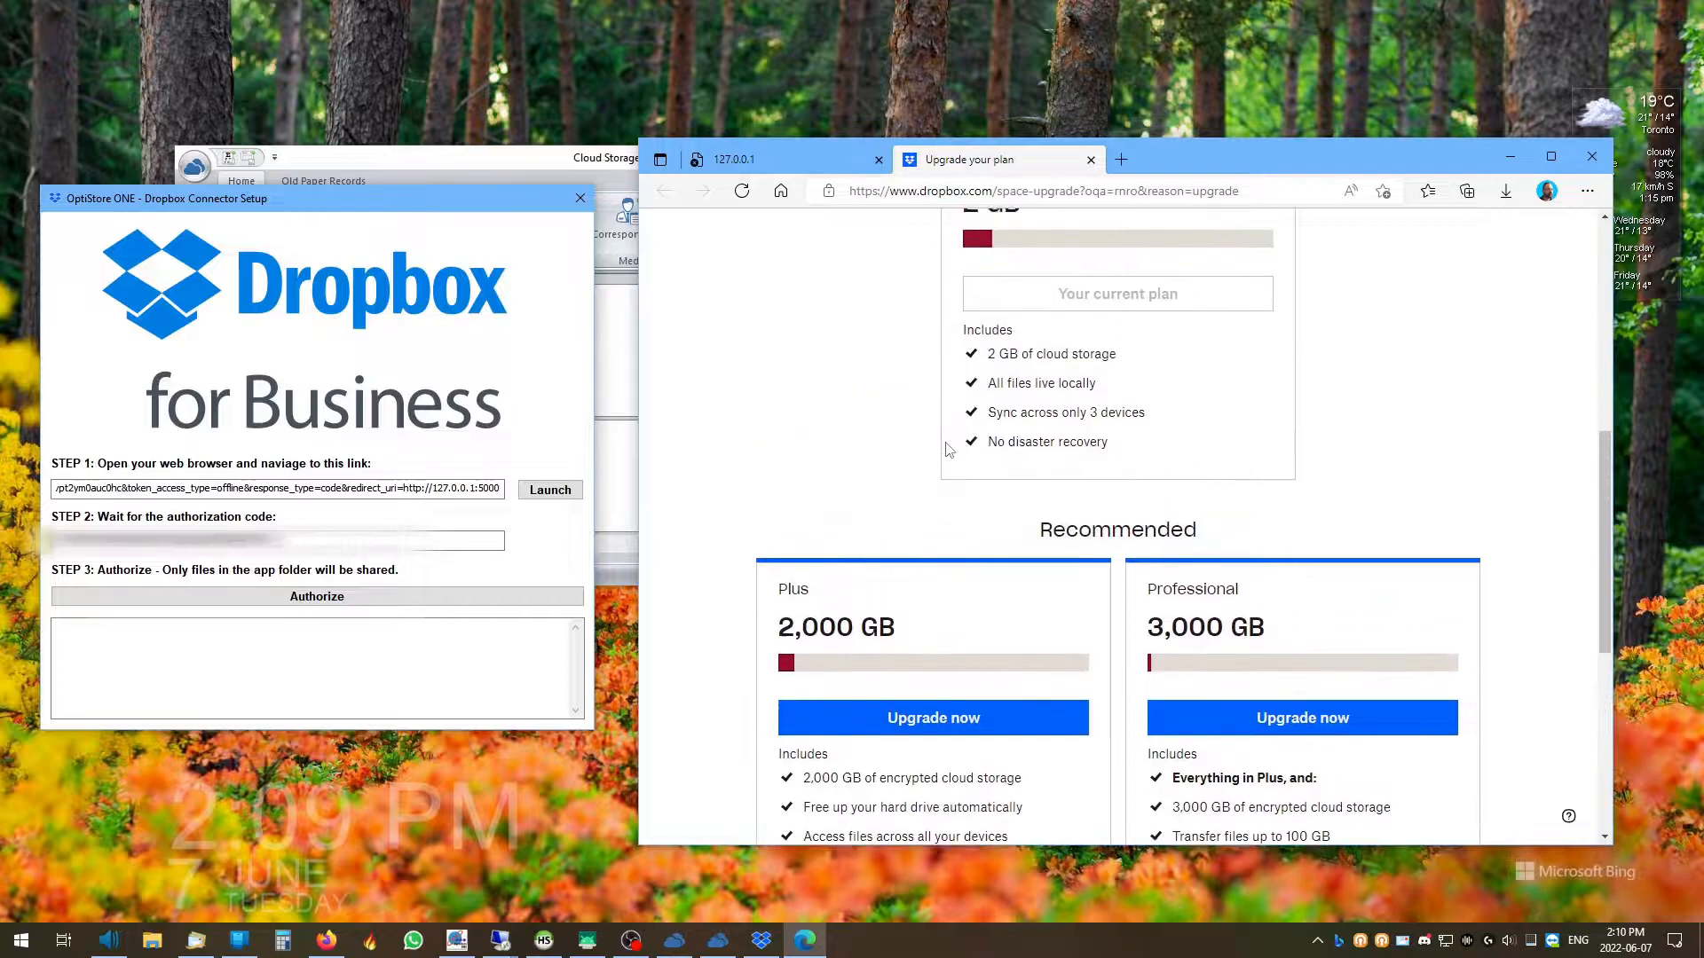
scroll(880, 532, "down", 2)
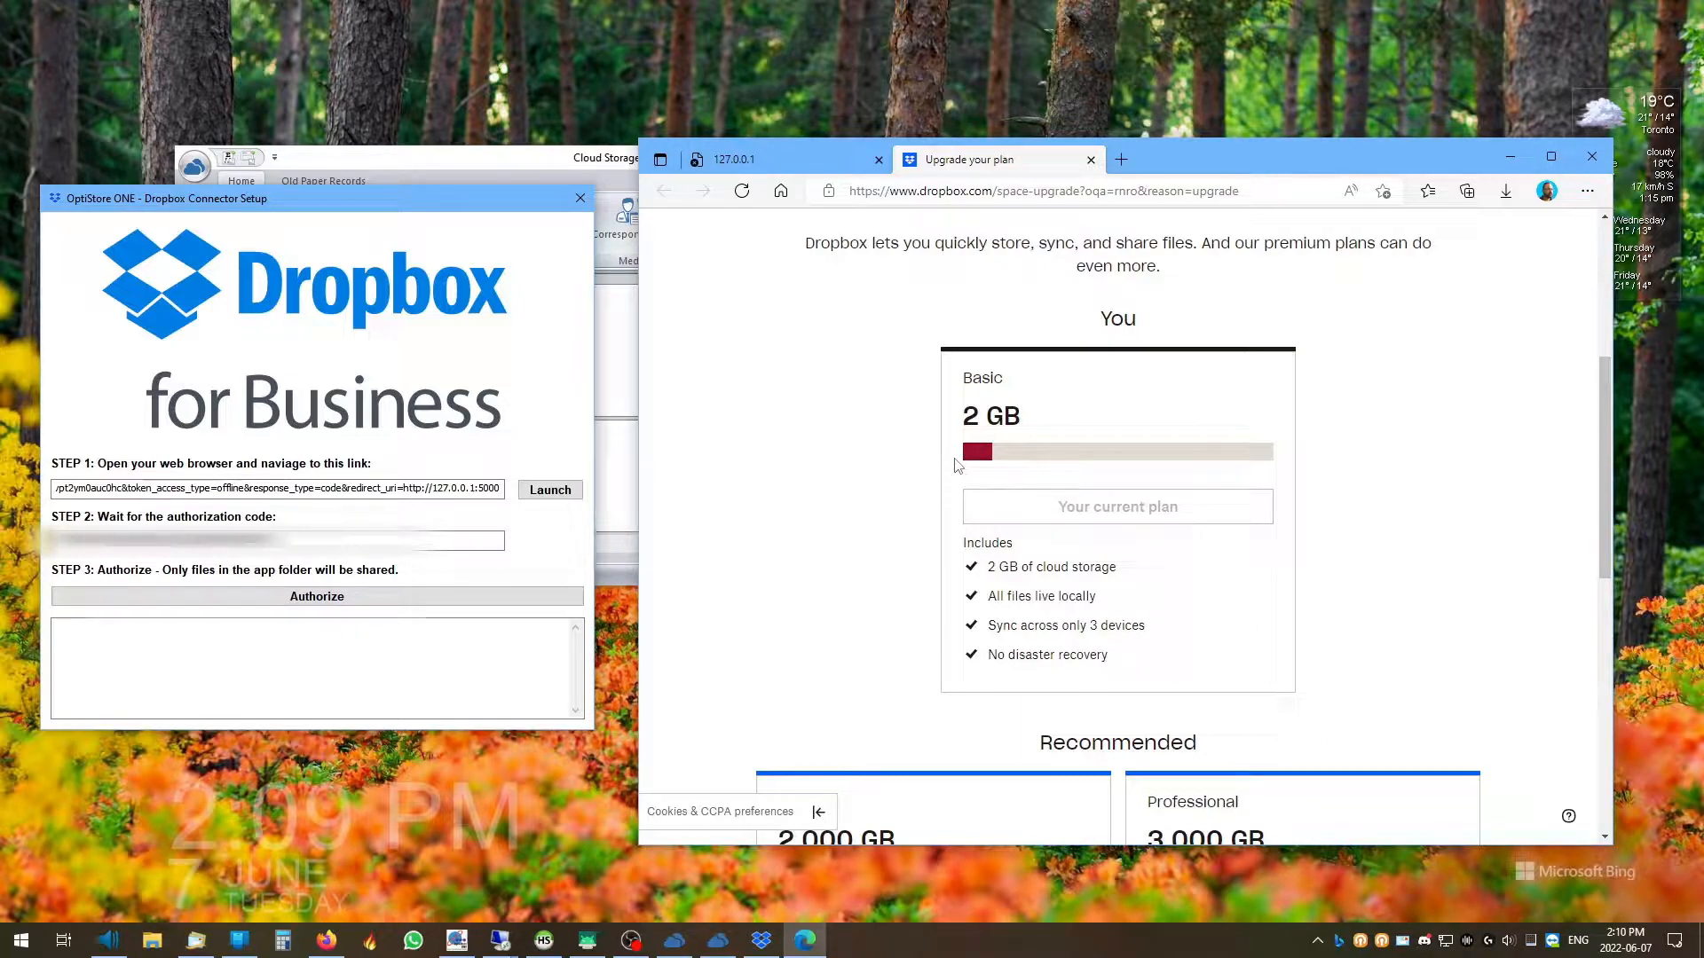
scroll(928, 479, "down", 3)
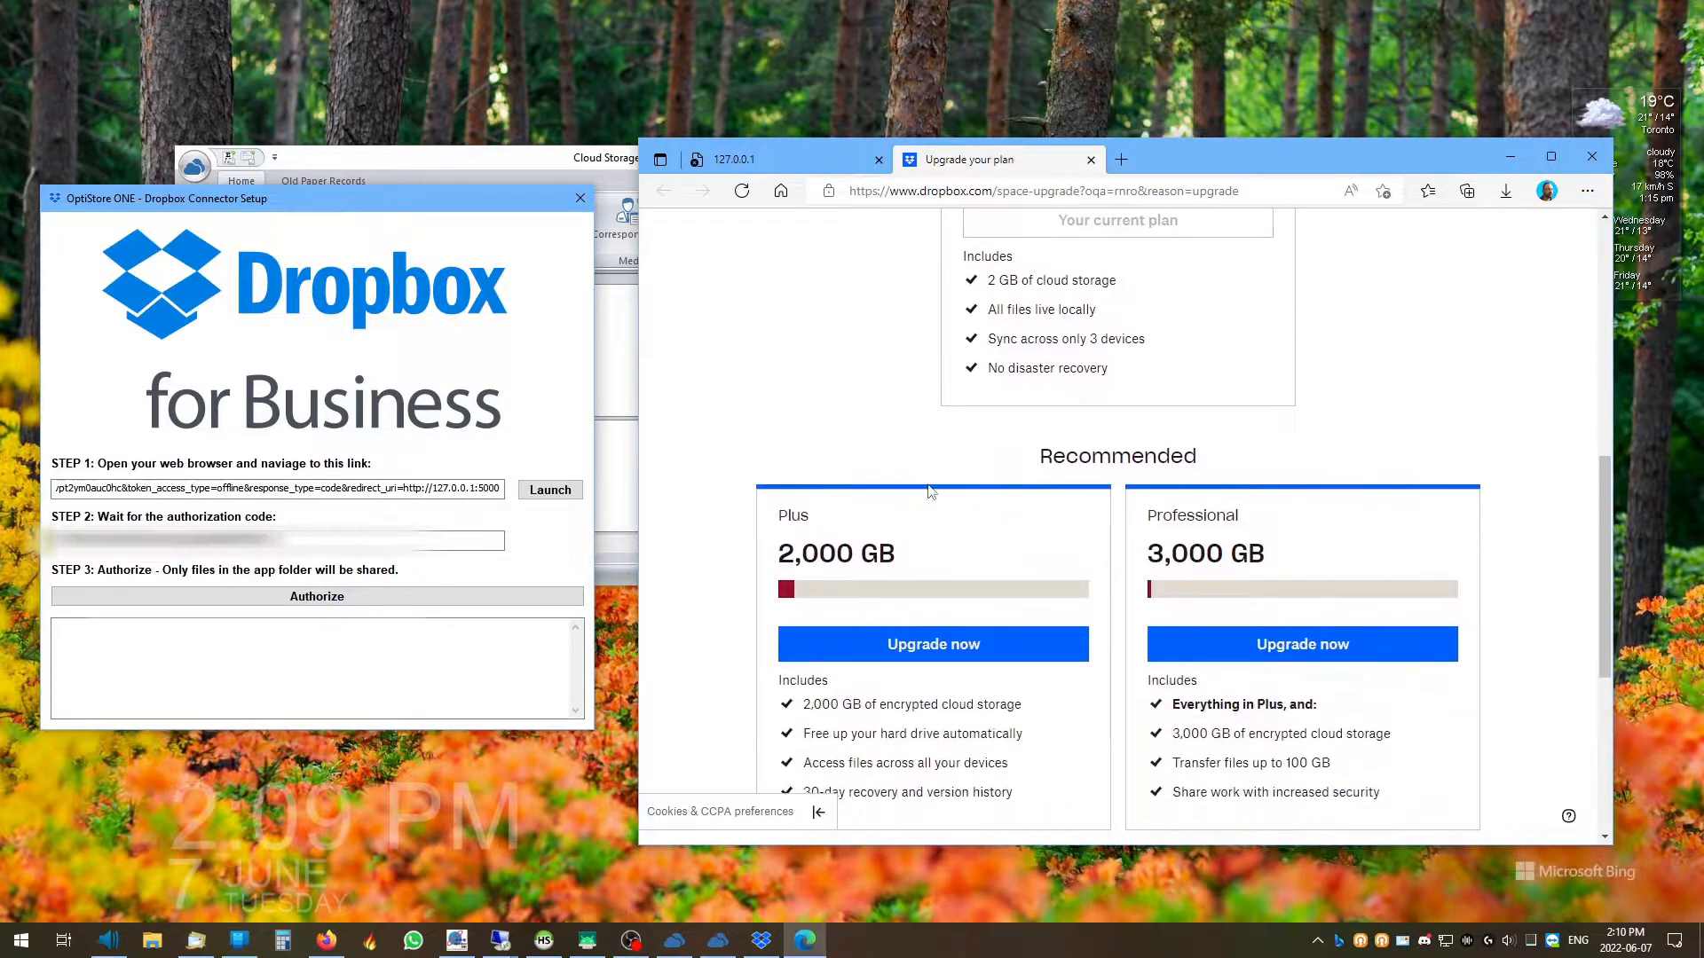
scroll(1039, 497, "down", 1)
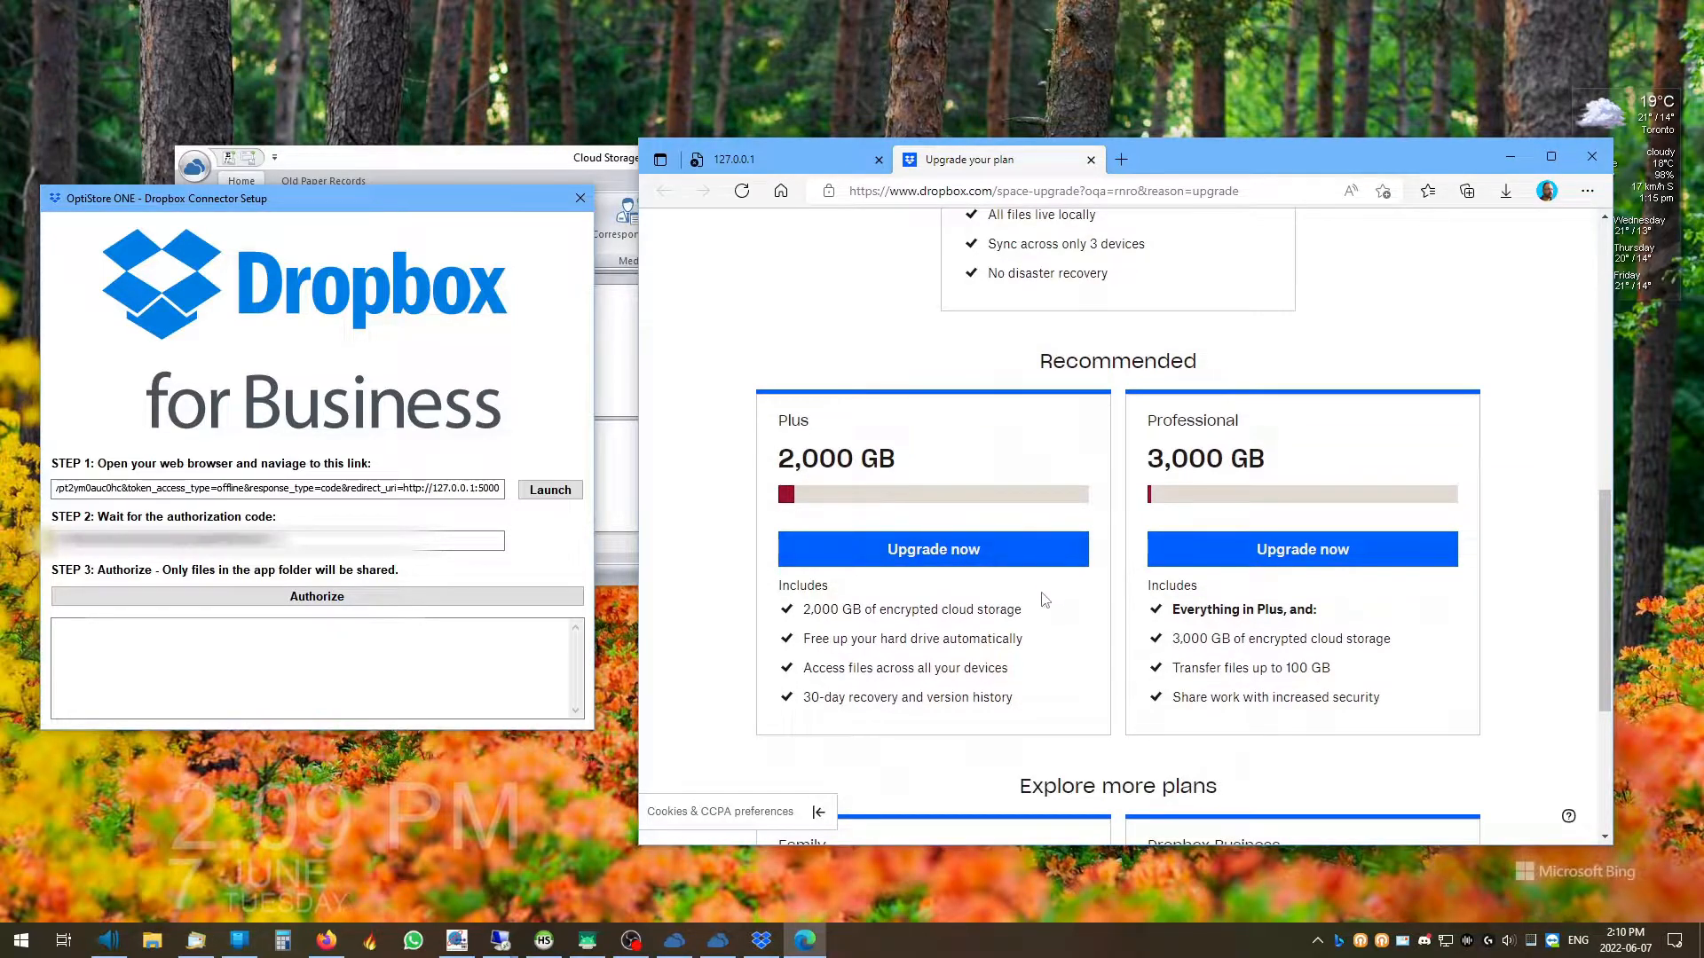
scroll(1046, 599, "down", 3)
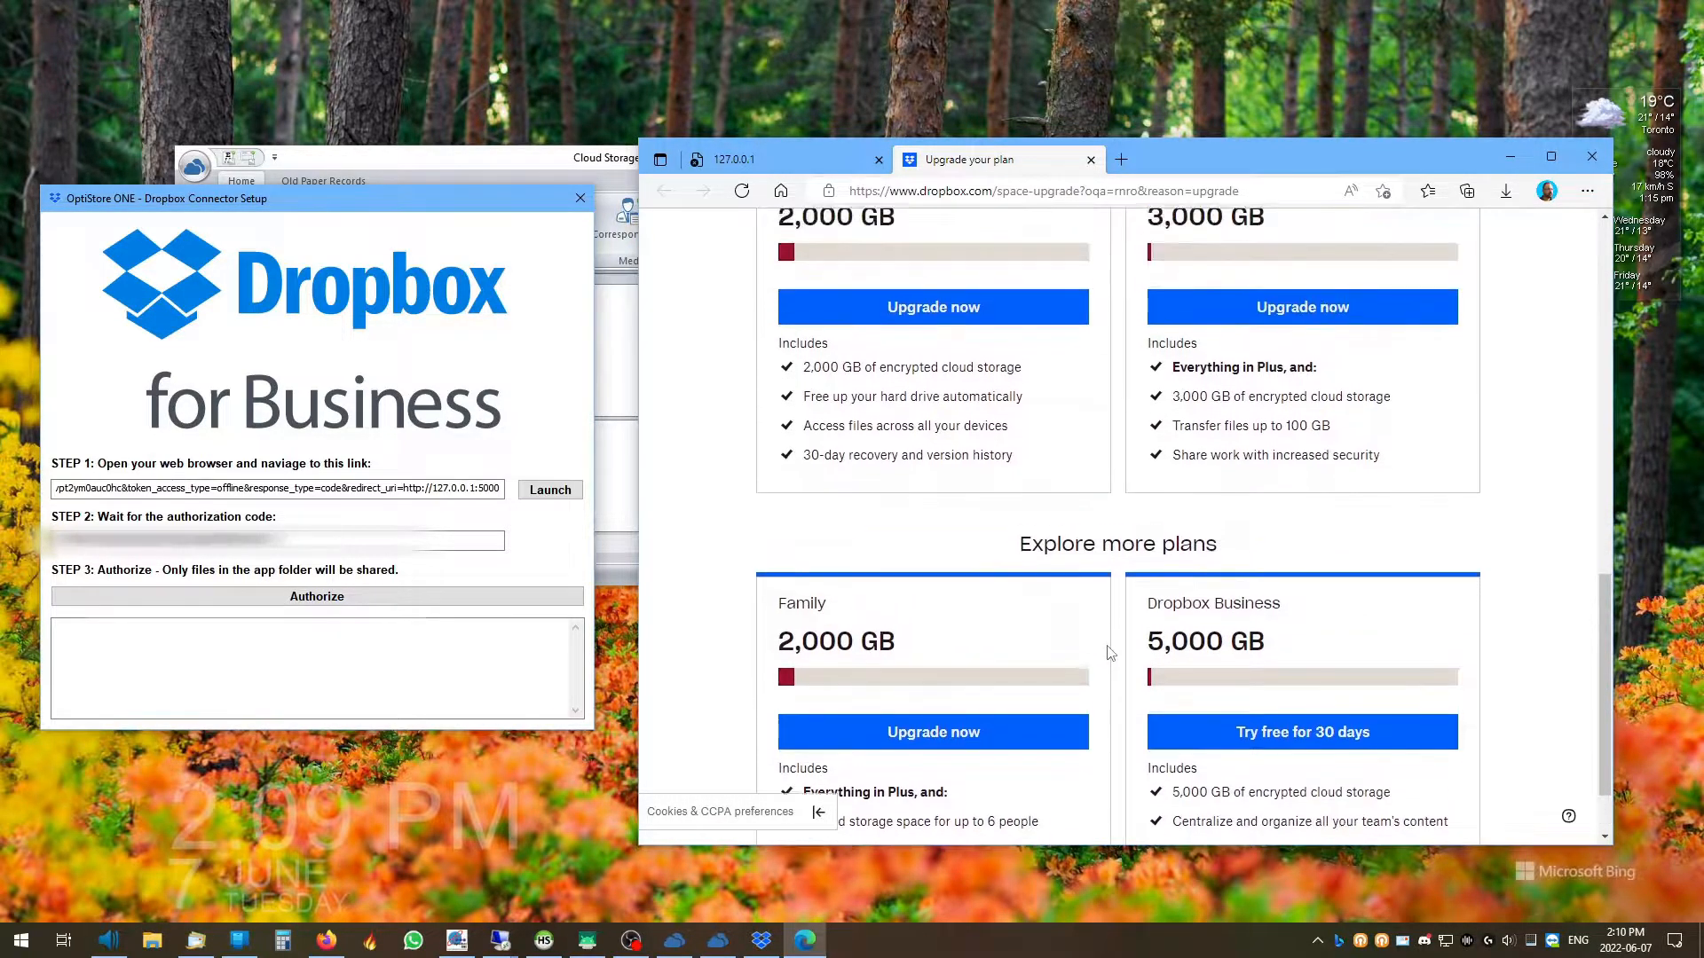
scroll(1109, 655, "up", 8)
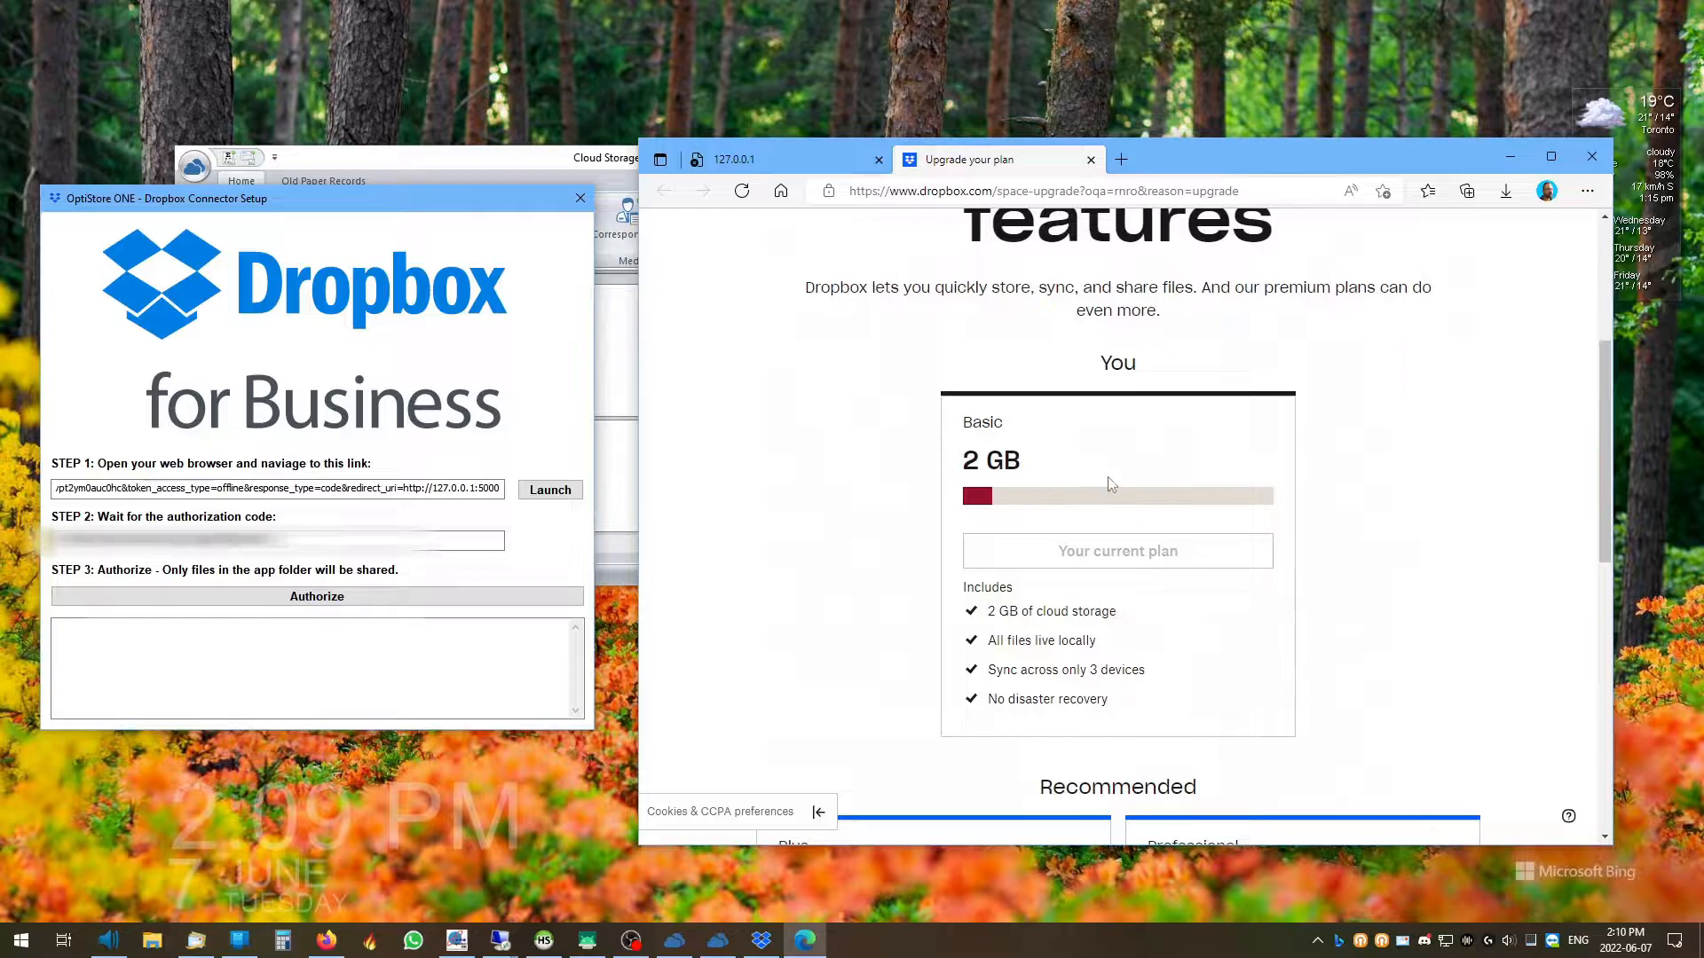
scroll(1104, 480, "up", 1)
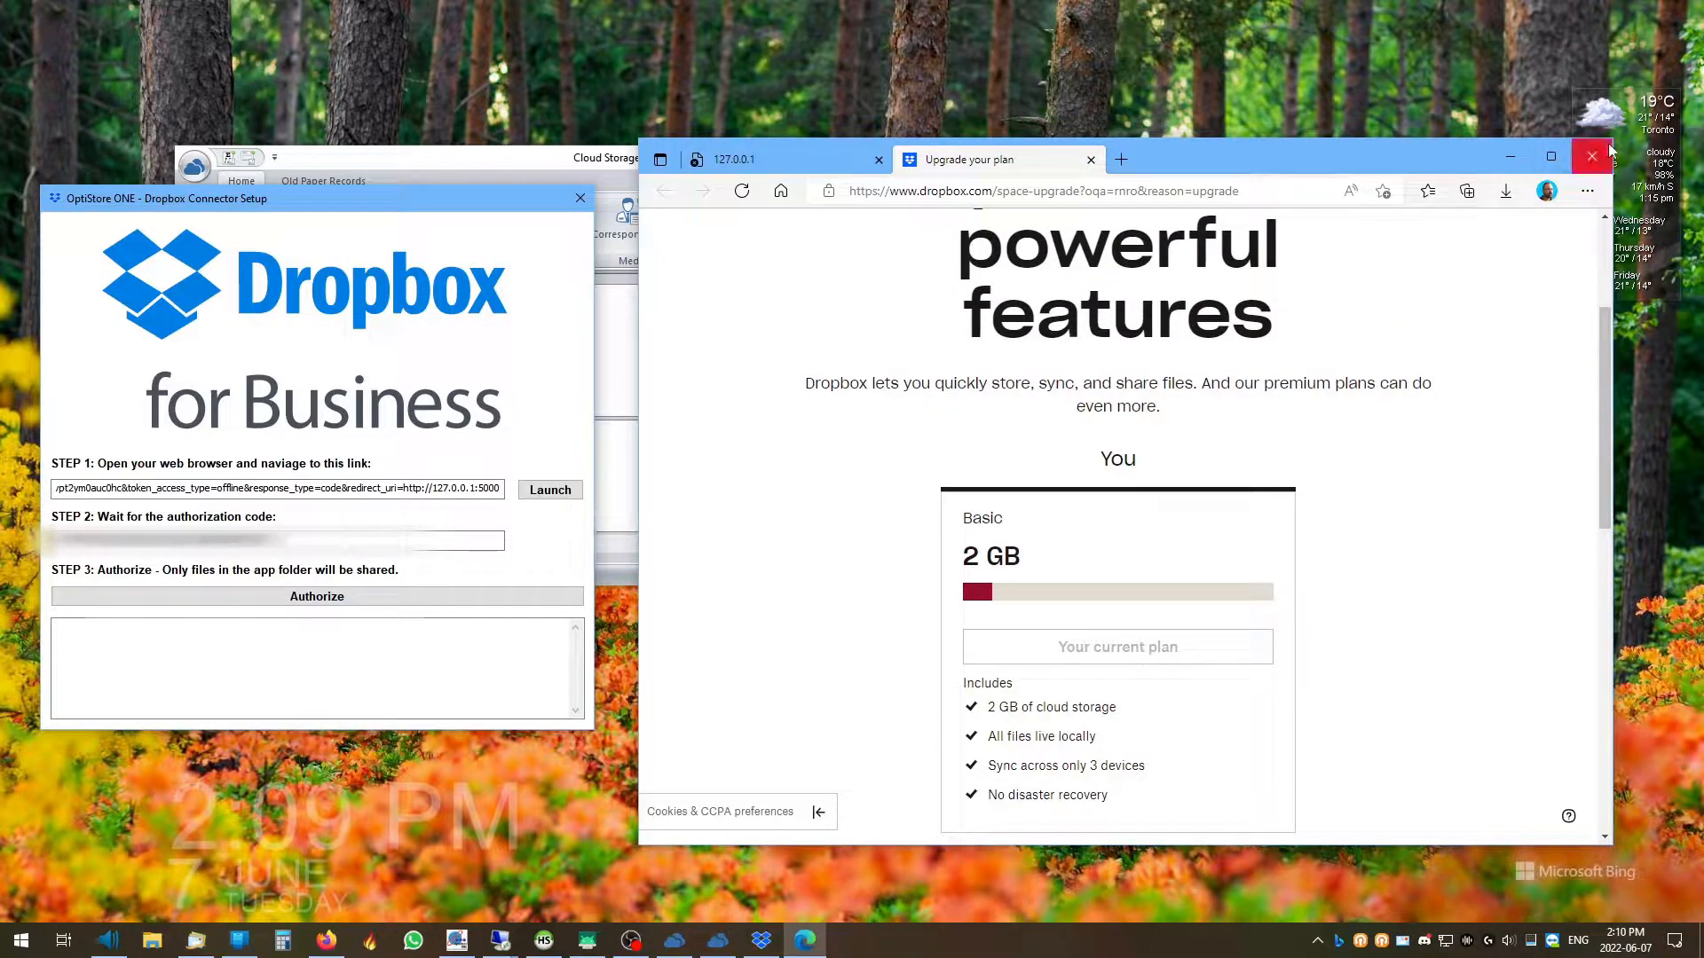
left_click(1608, 155)
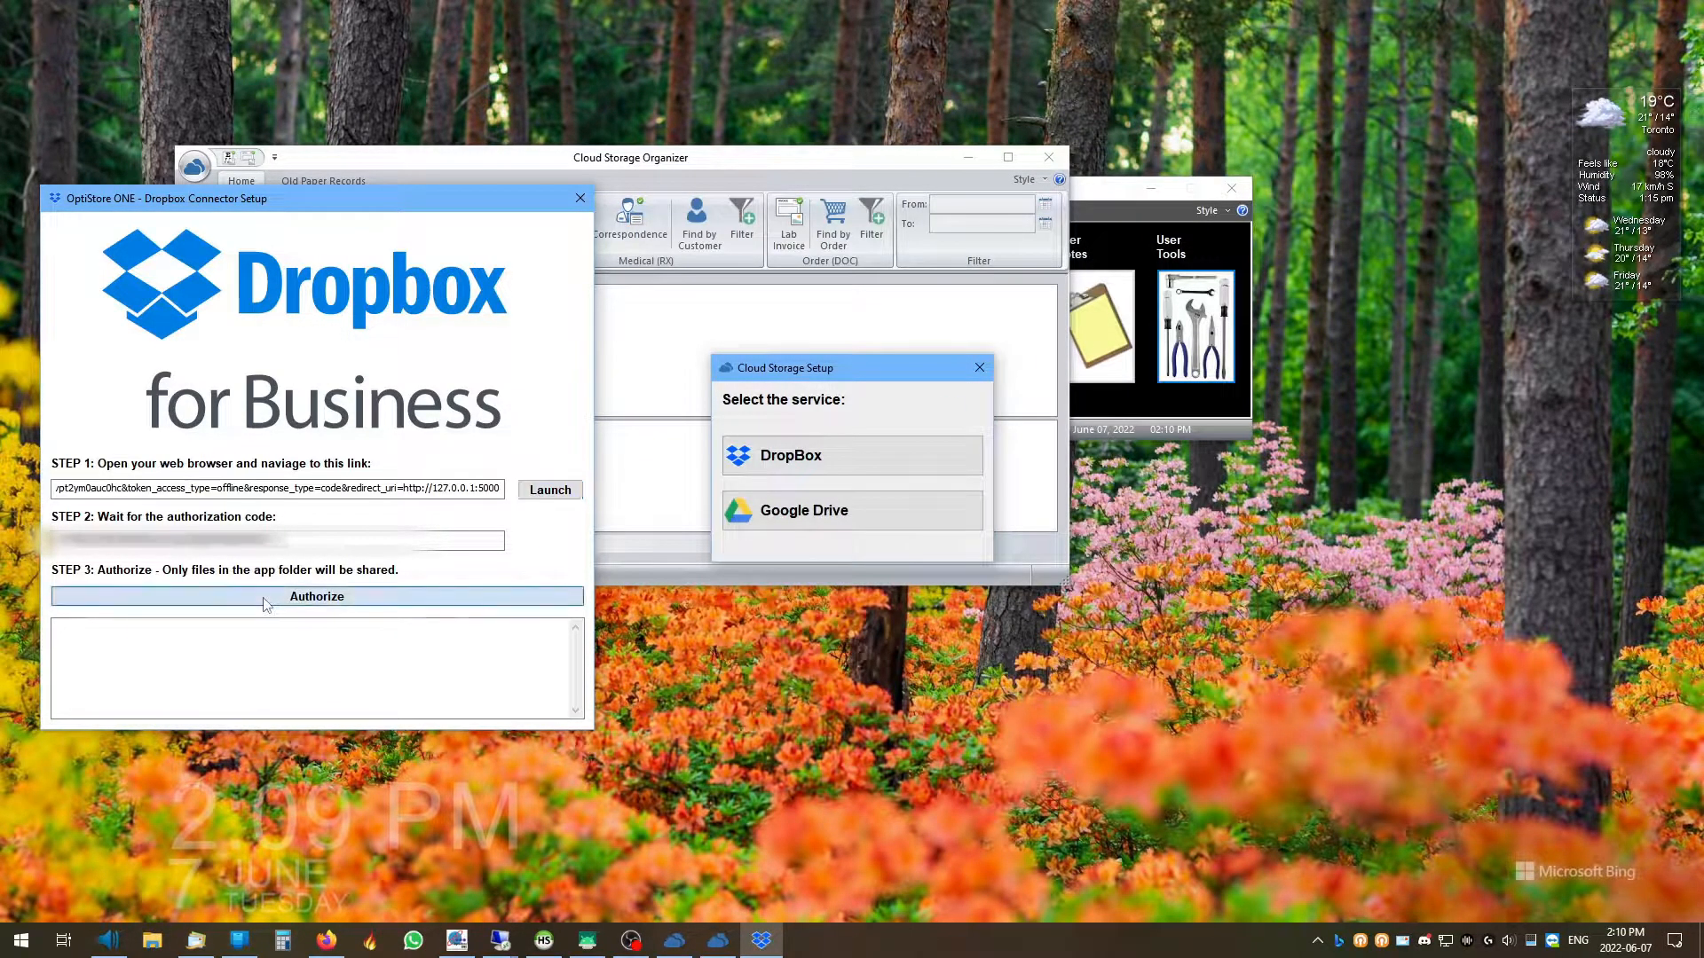
Authorize the Dropbox account, confirm setup complete, and close the connector, setup and organizer windows
left_click(266, 597)
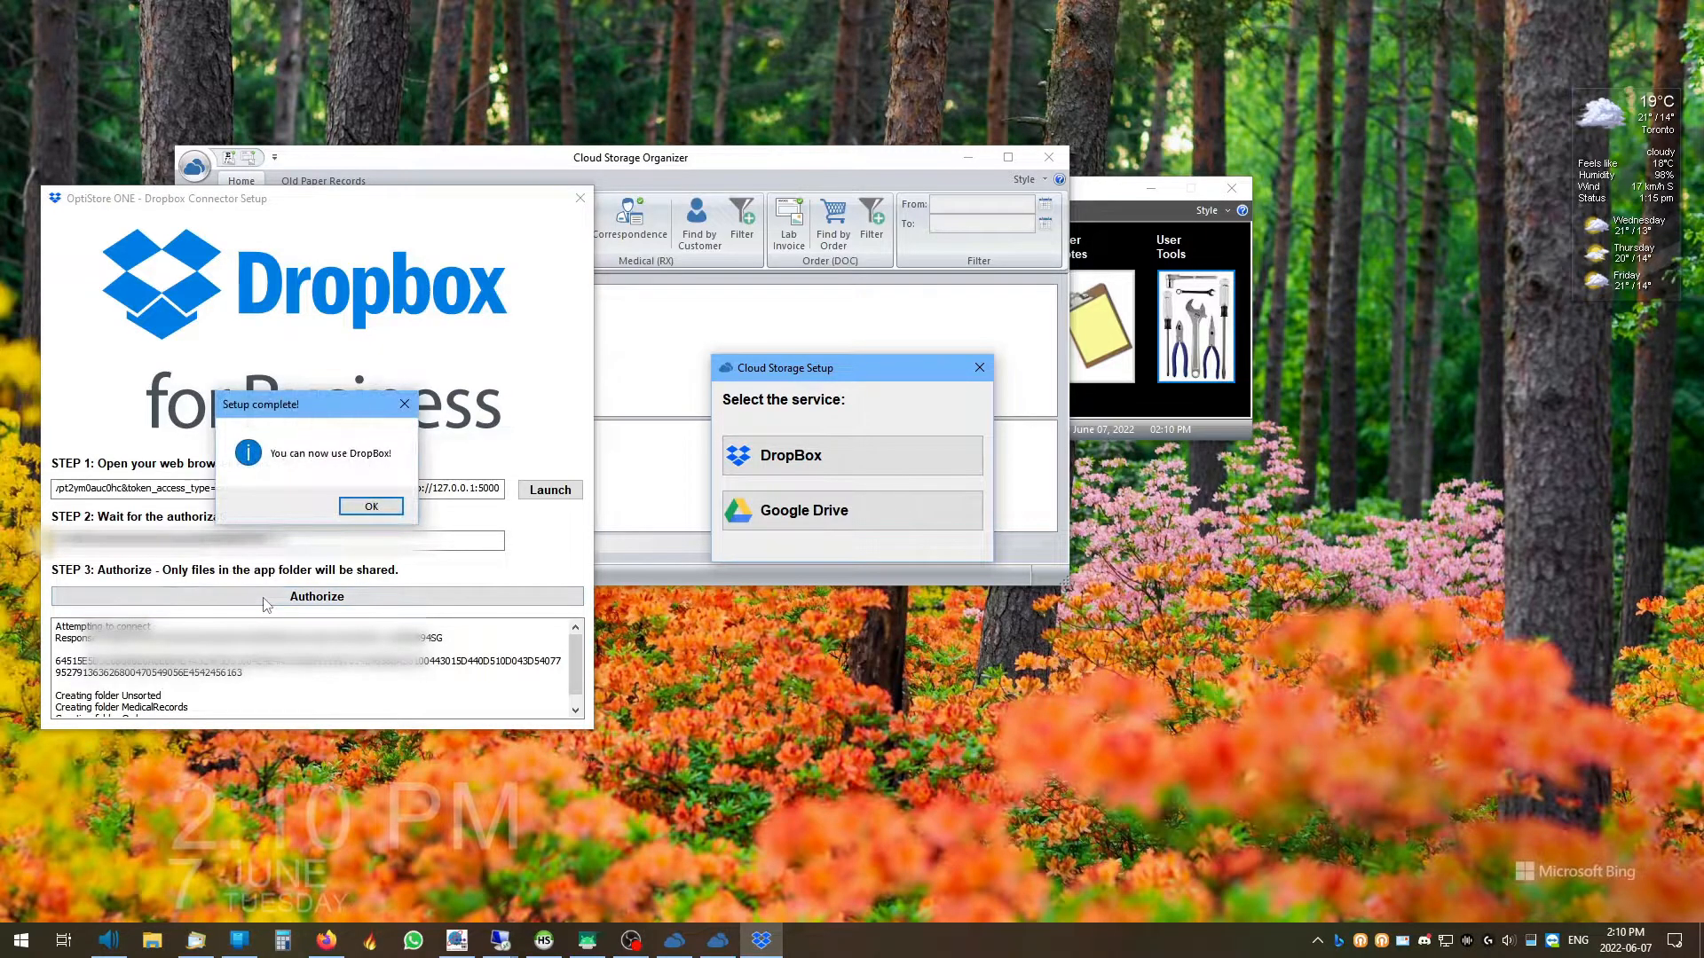
left_click(380, 506)
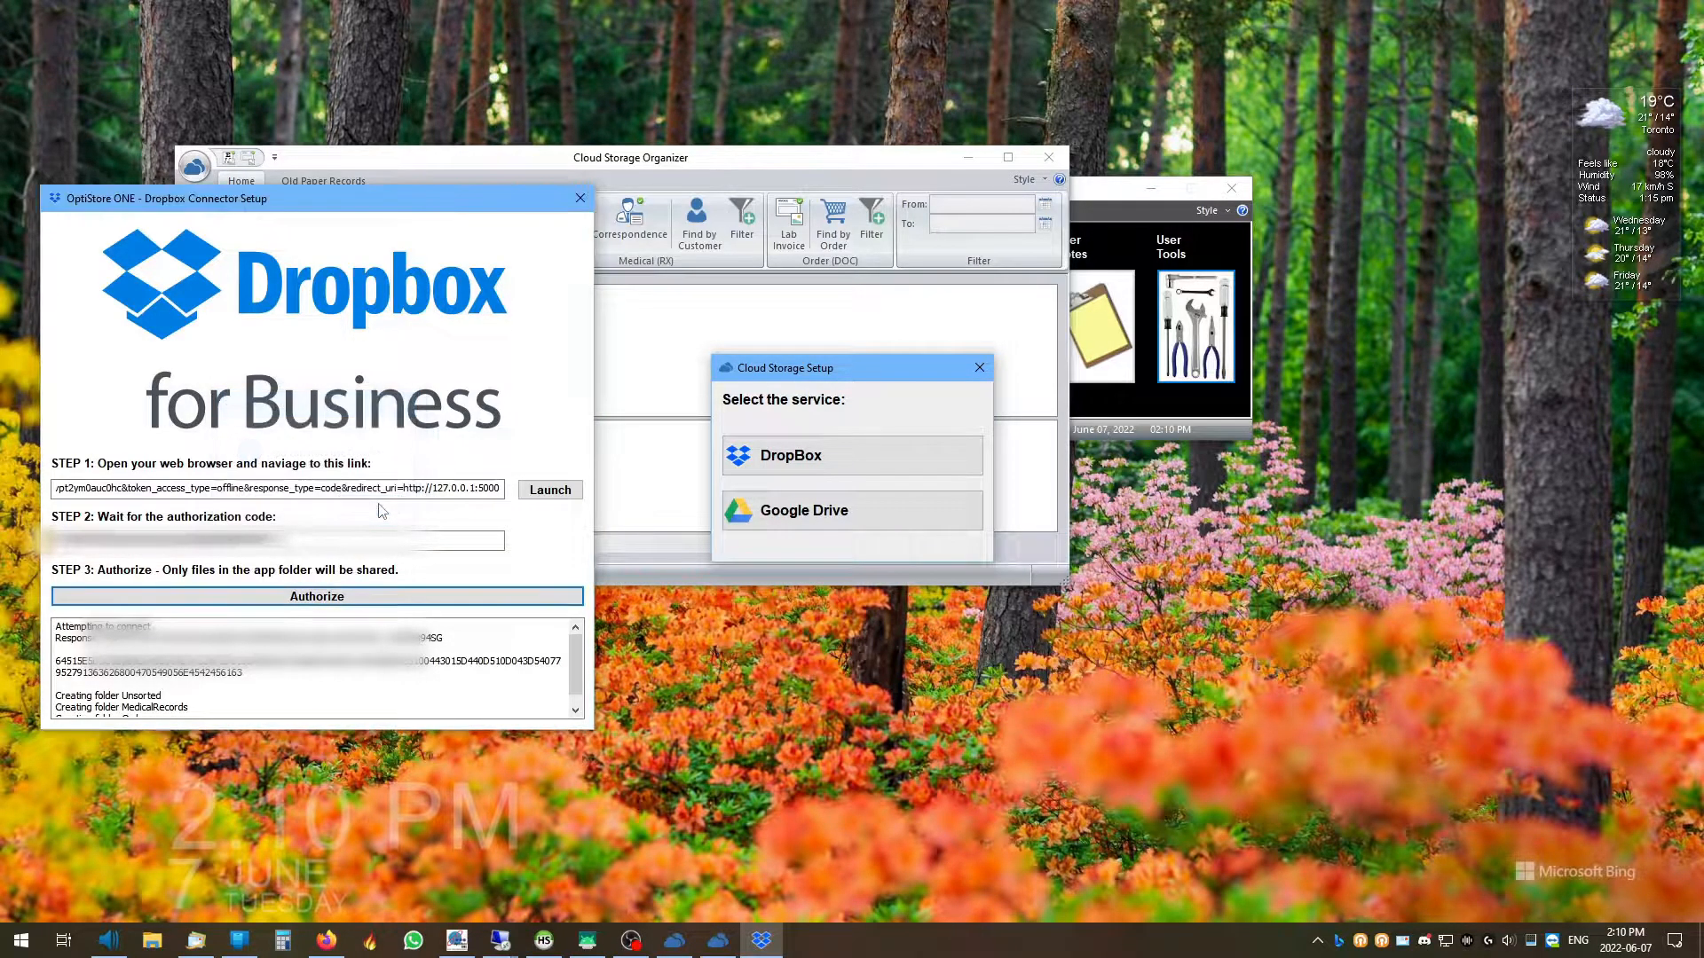
left_click(580, 198)
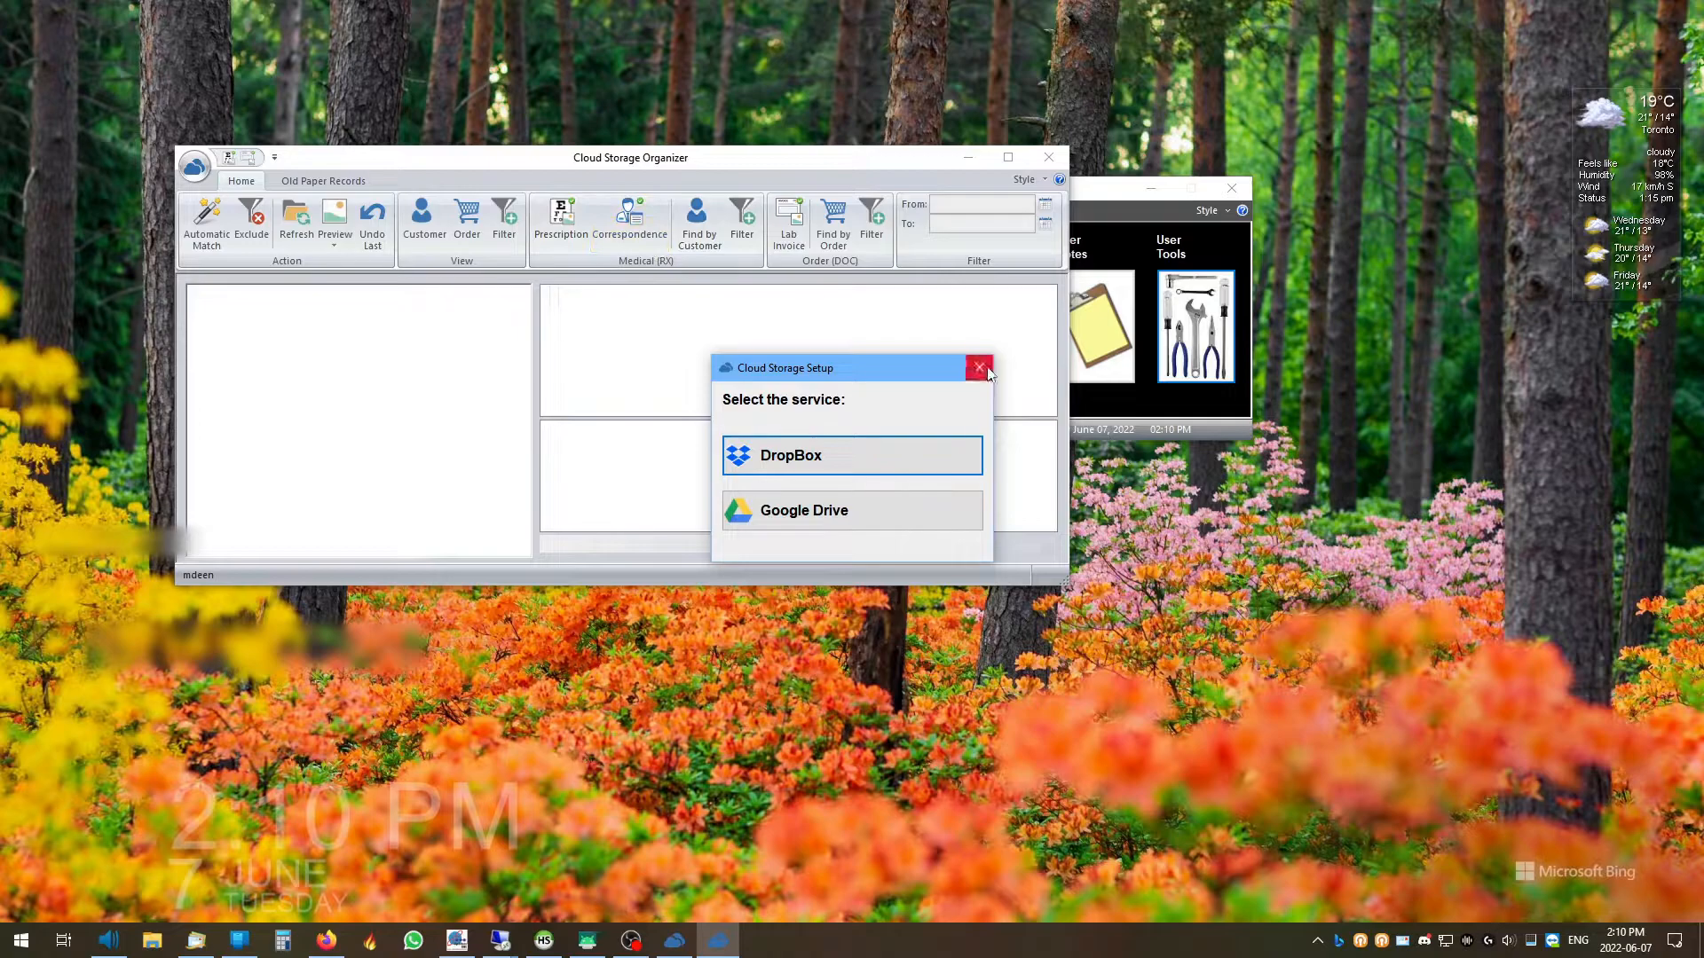
left_click(980, 368)
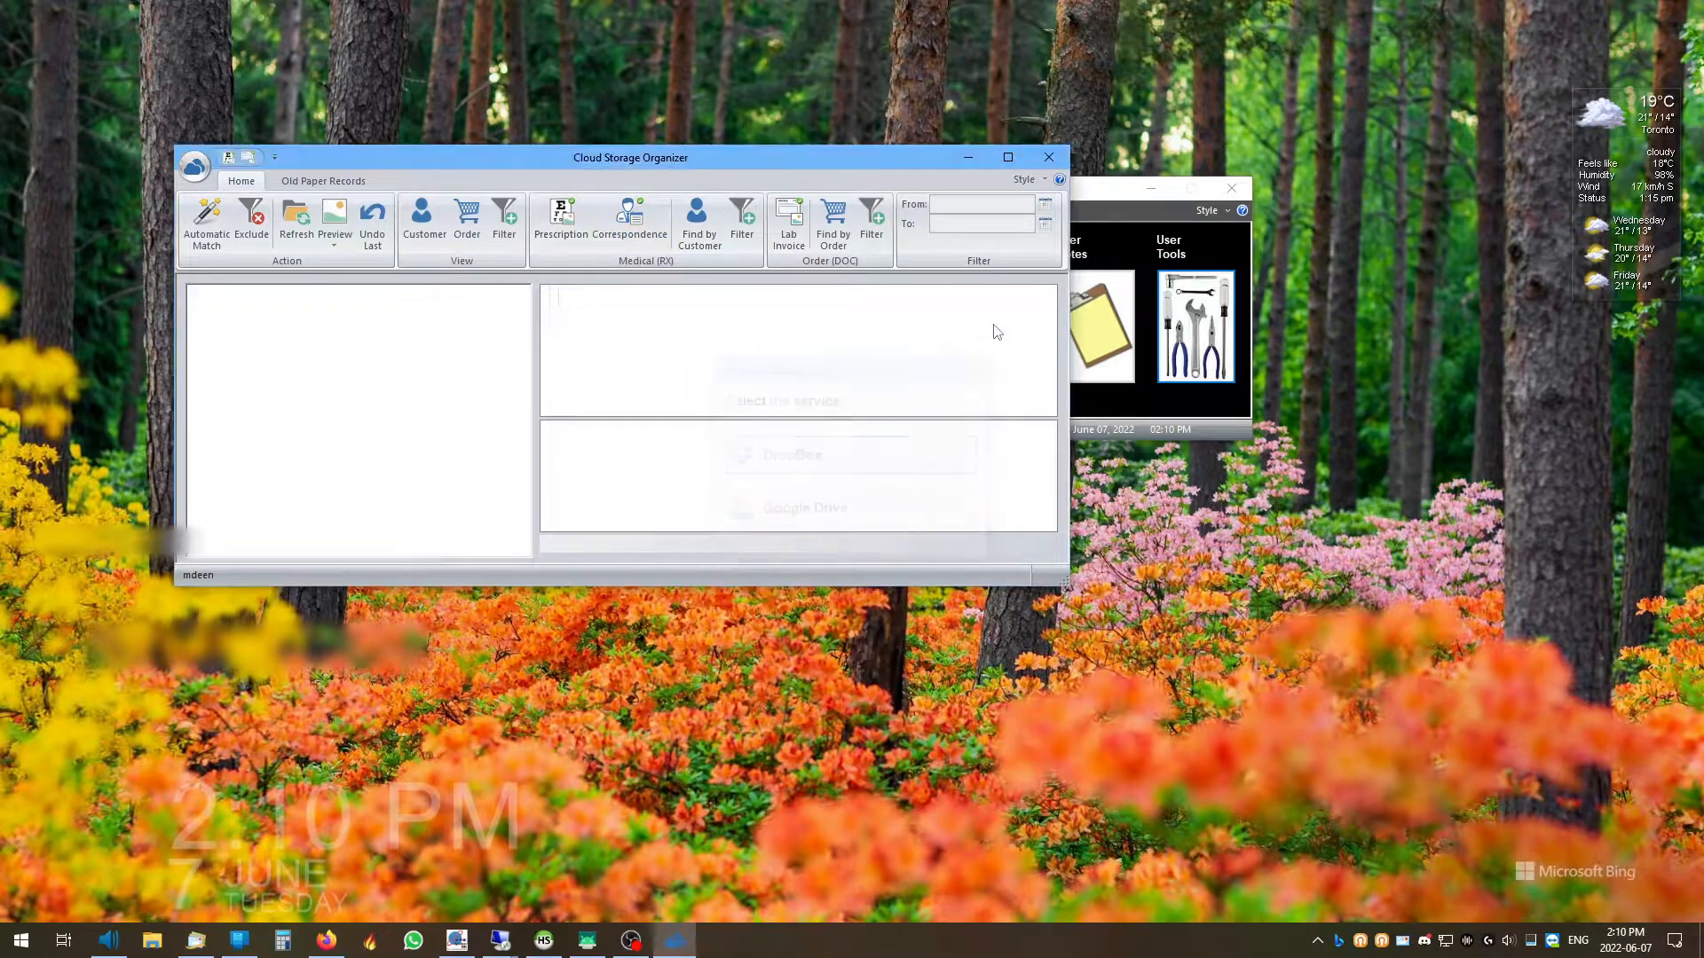
left_click(1050, 158)
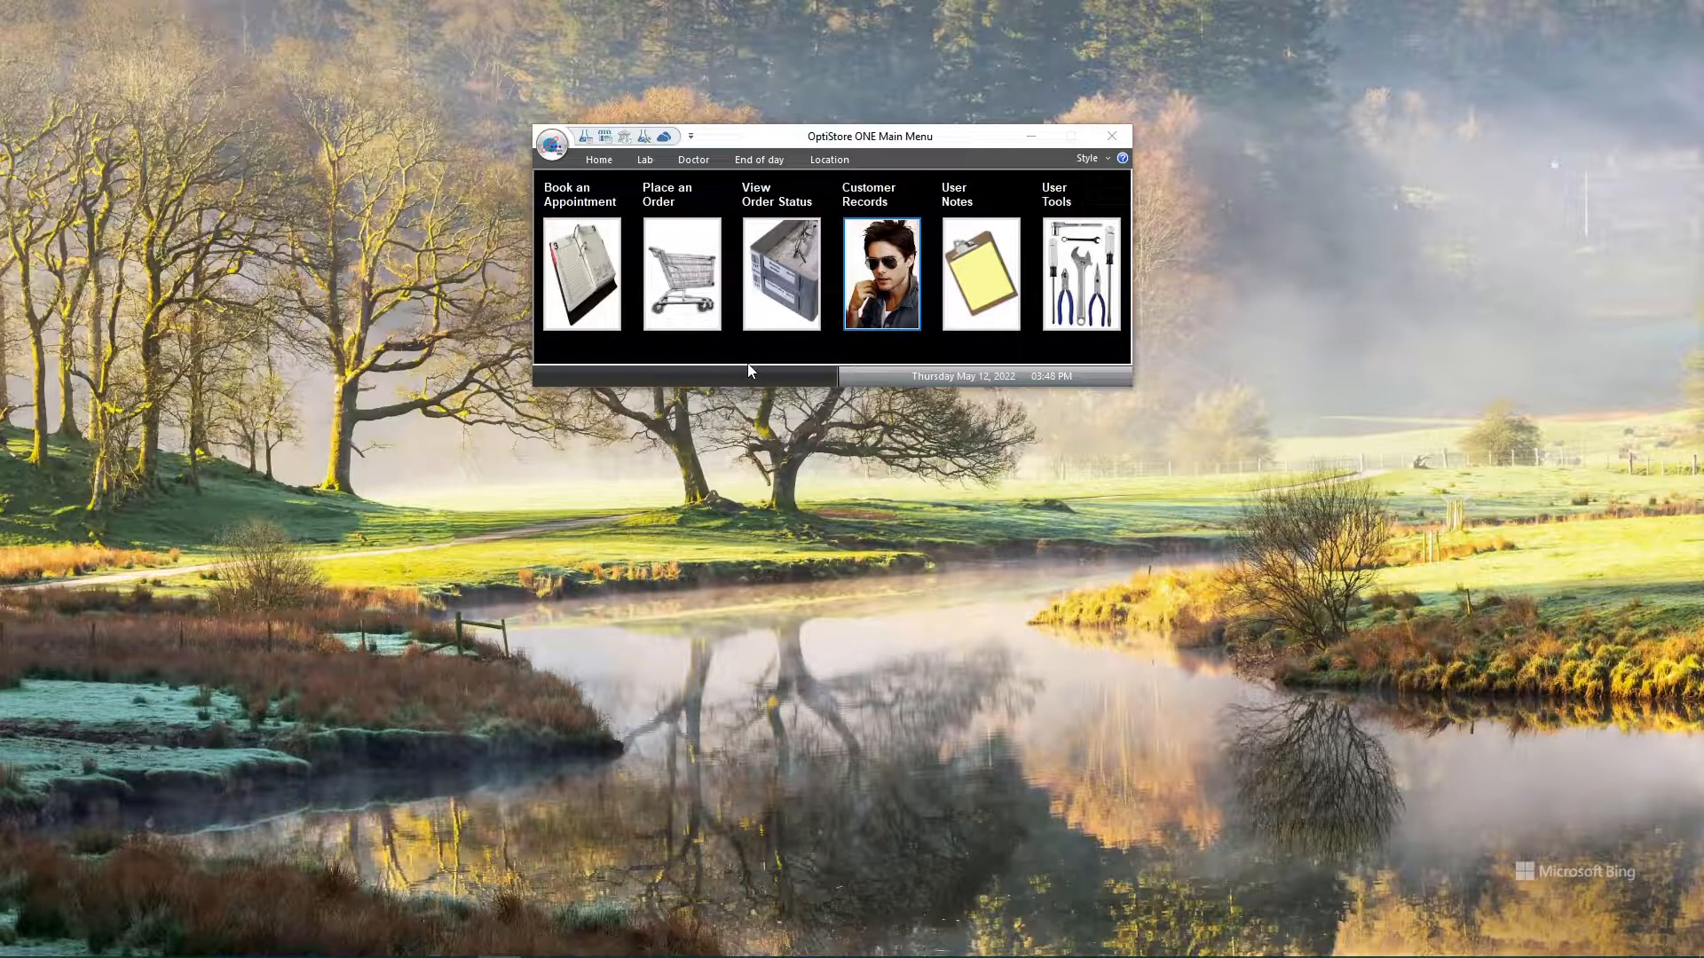
Start Place an Order and log in with the staff username and password
left_click(683, 257)
key("Tab")
type("*")
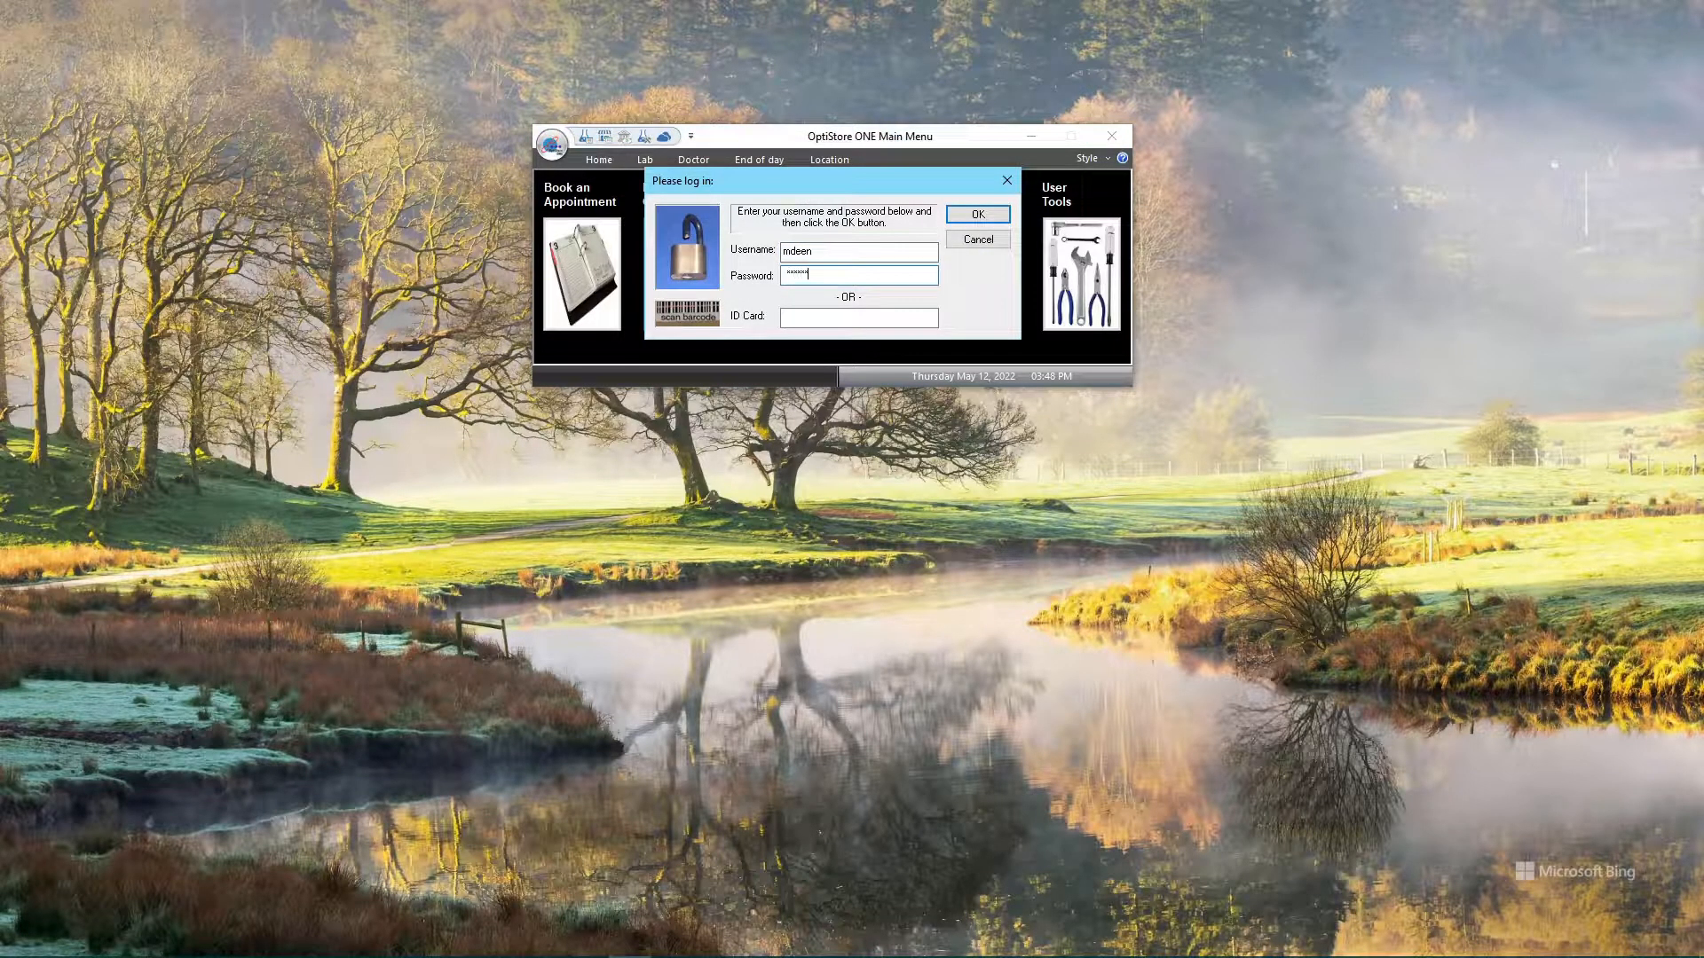
type("*****")
key("Return")
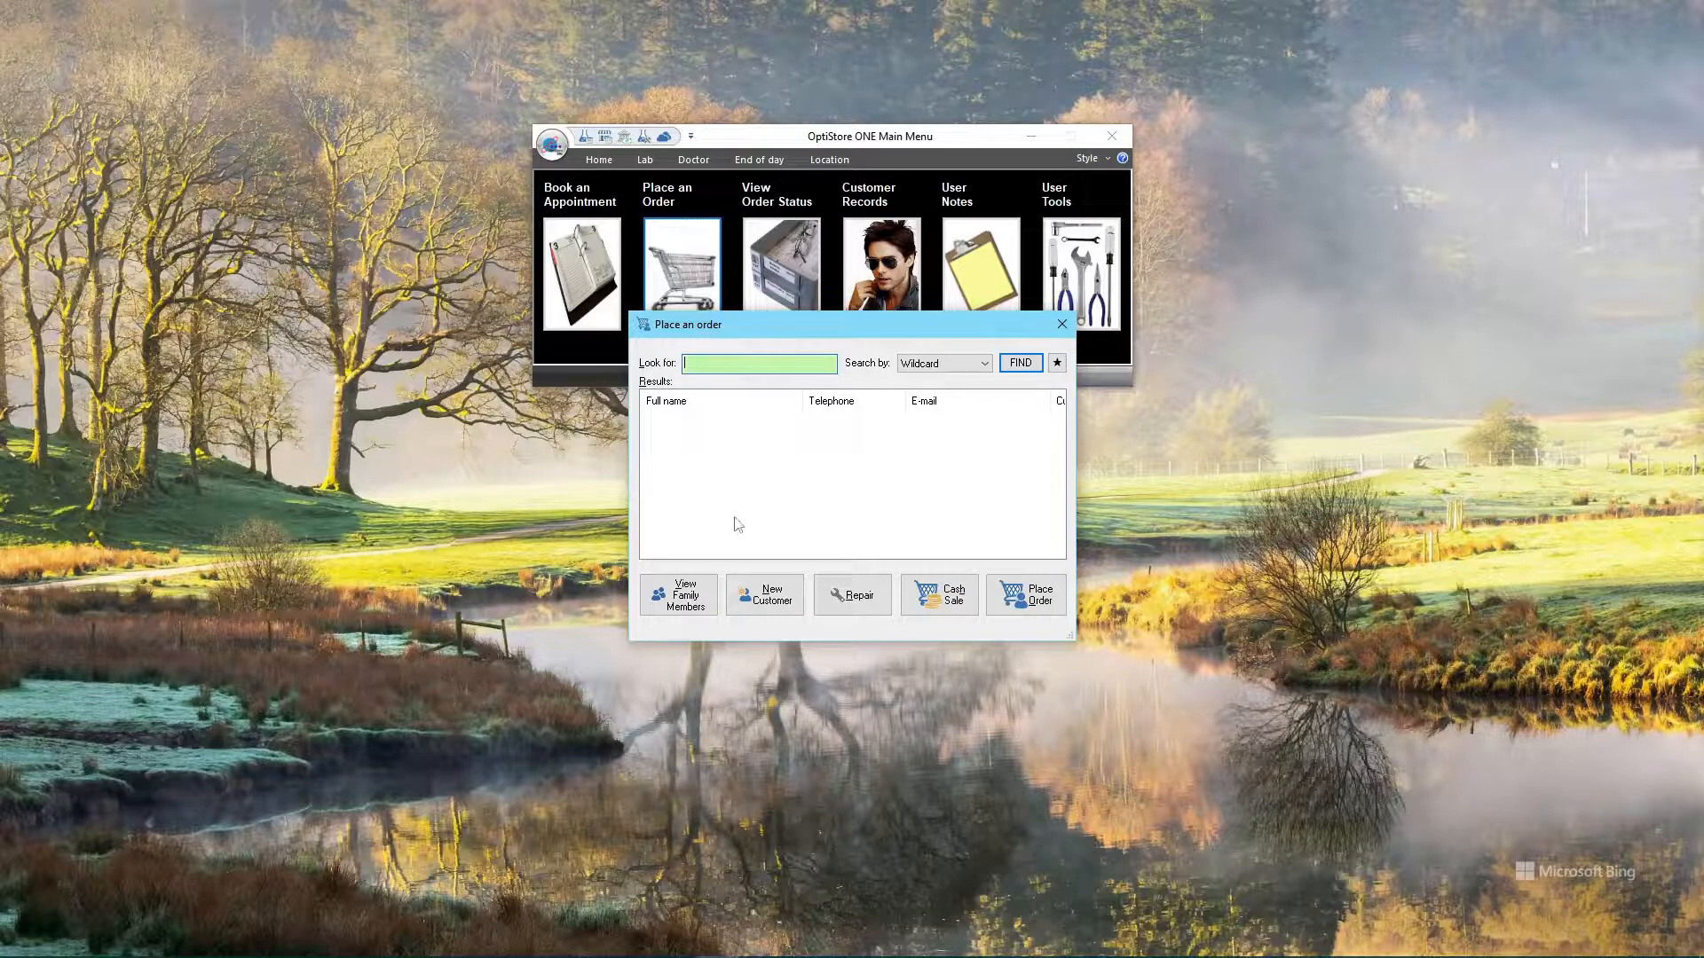
Create a new individual customer titled Mr. with the customer's first and last name
left_click(770, 600)
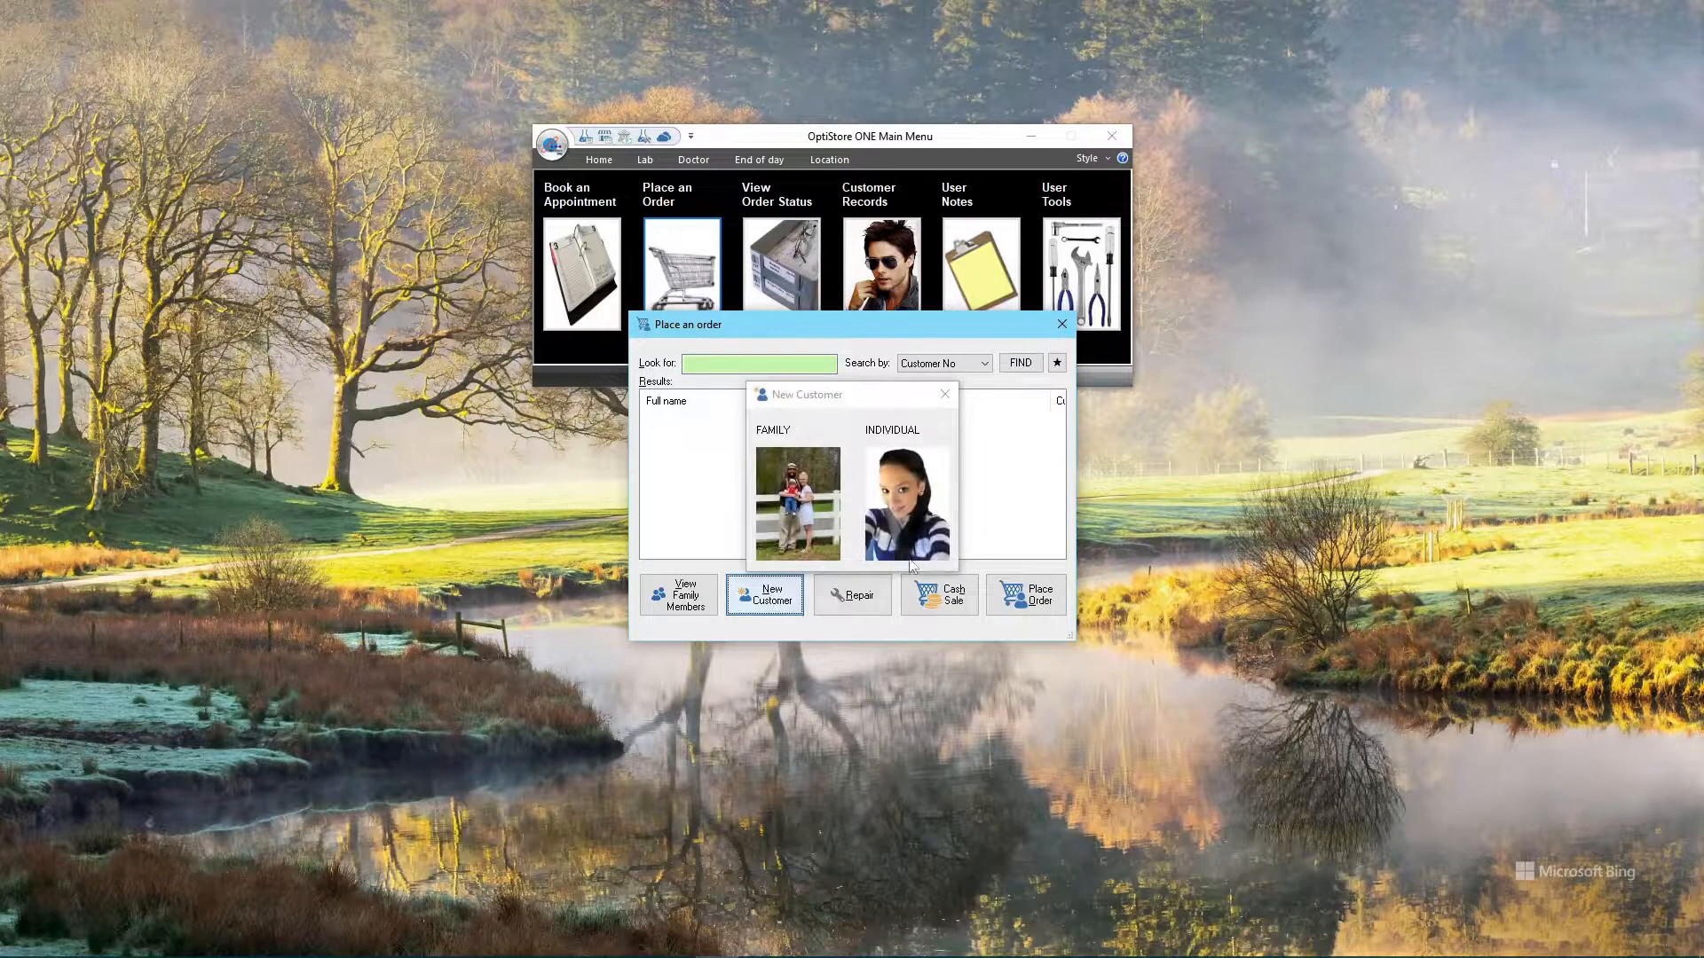
left_click(891, 498)
left_click(899, 518)
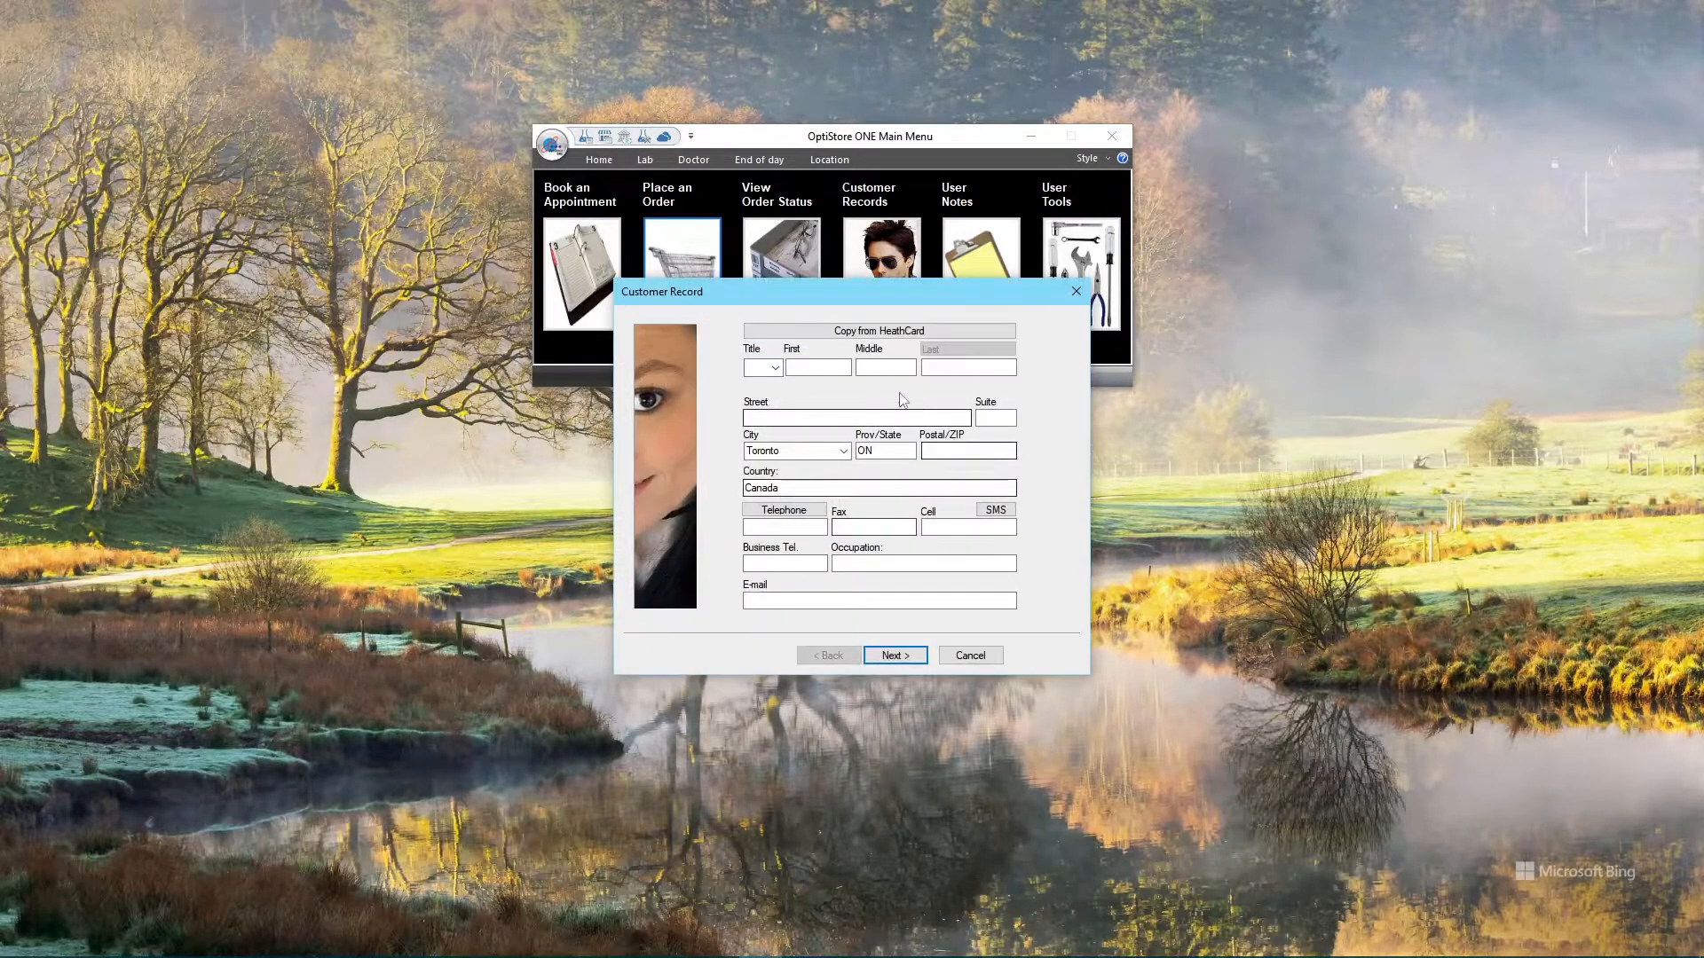
left_click(775, 368)
left_click(753, 408)
left_click(803, 367)
key("Tab")
key("Tab")
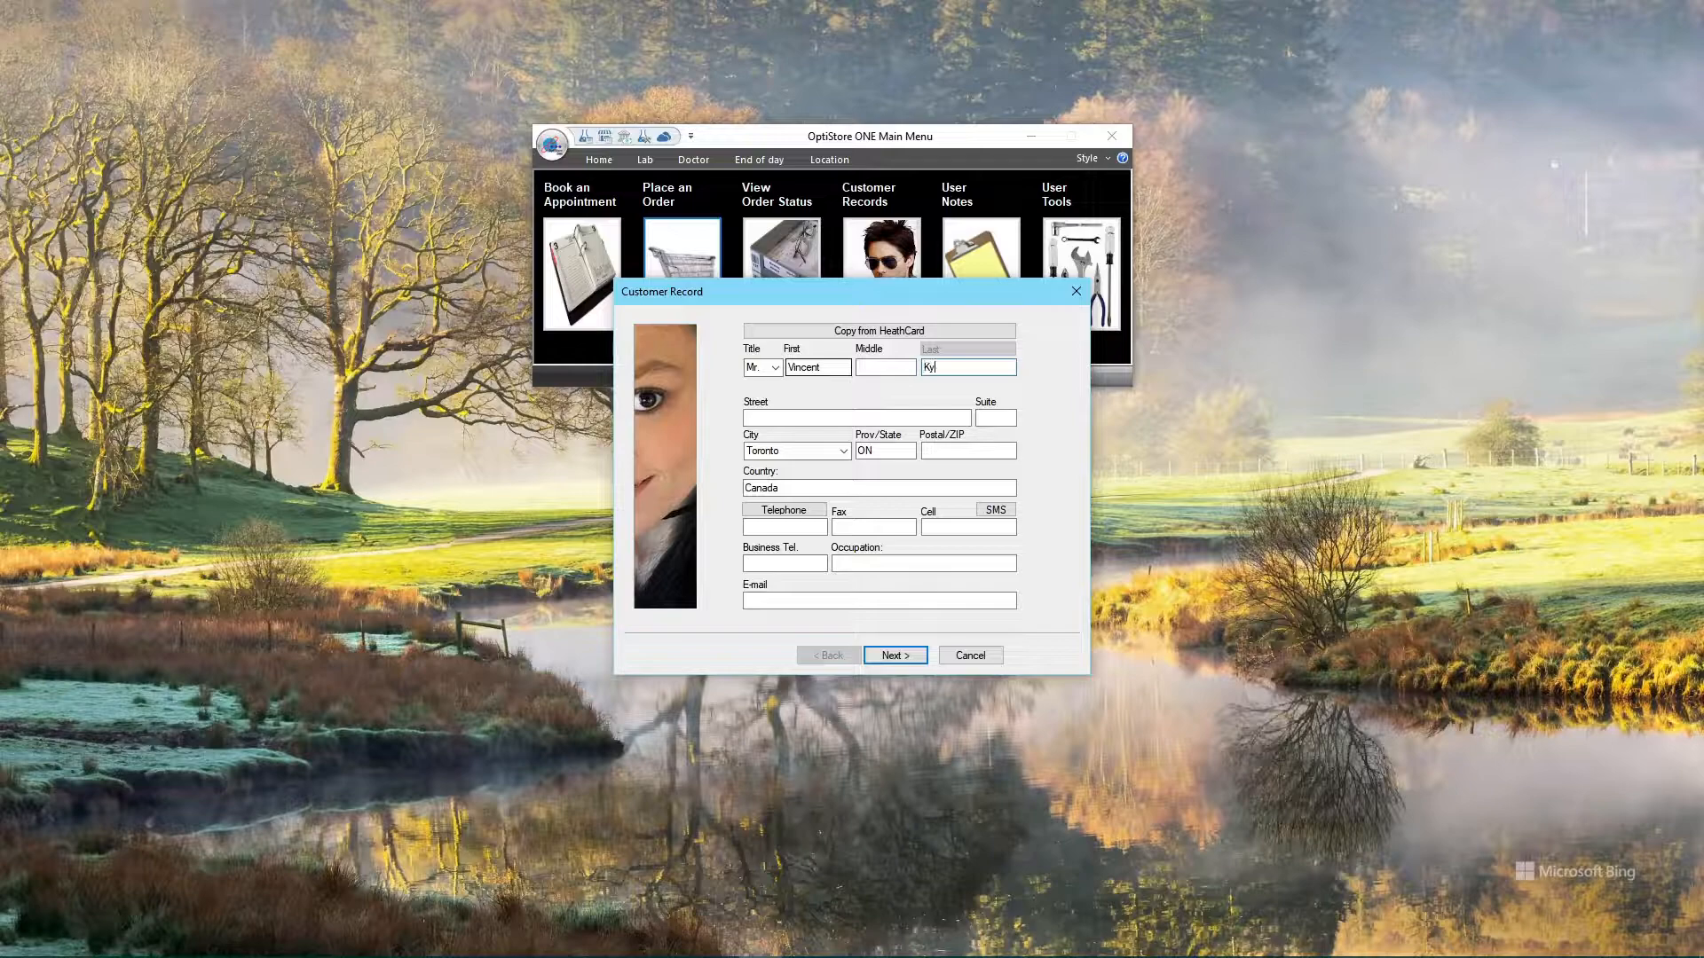
key("Tab")
key("Escape")
Enter the customer's Whitby street address from the suggestions and their home phone number
key("Tab")
key("Tab")
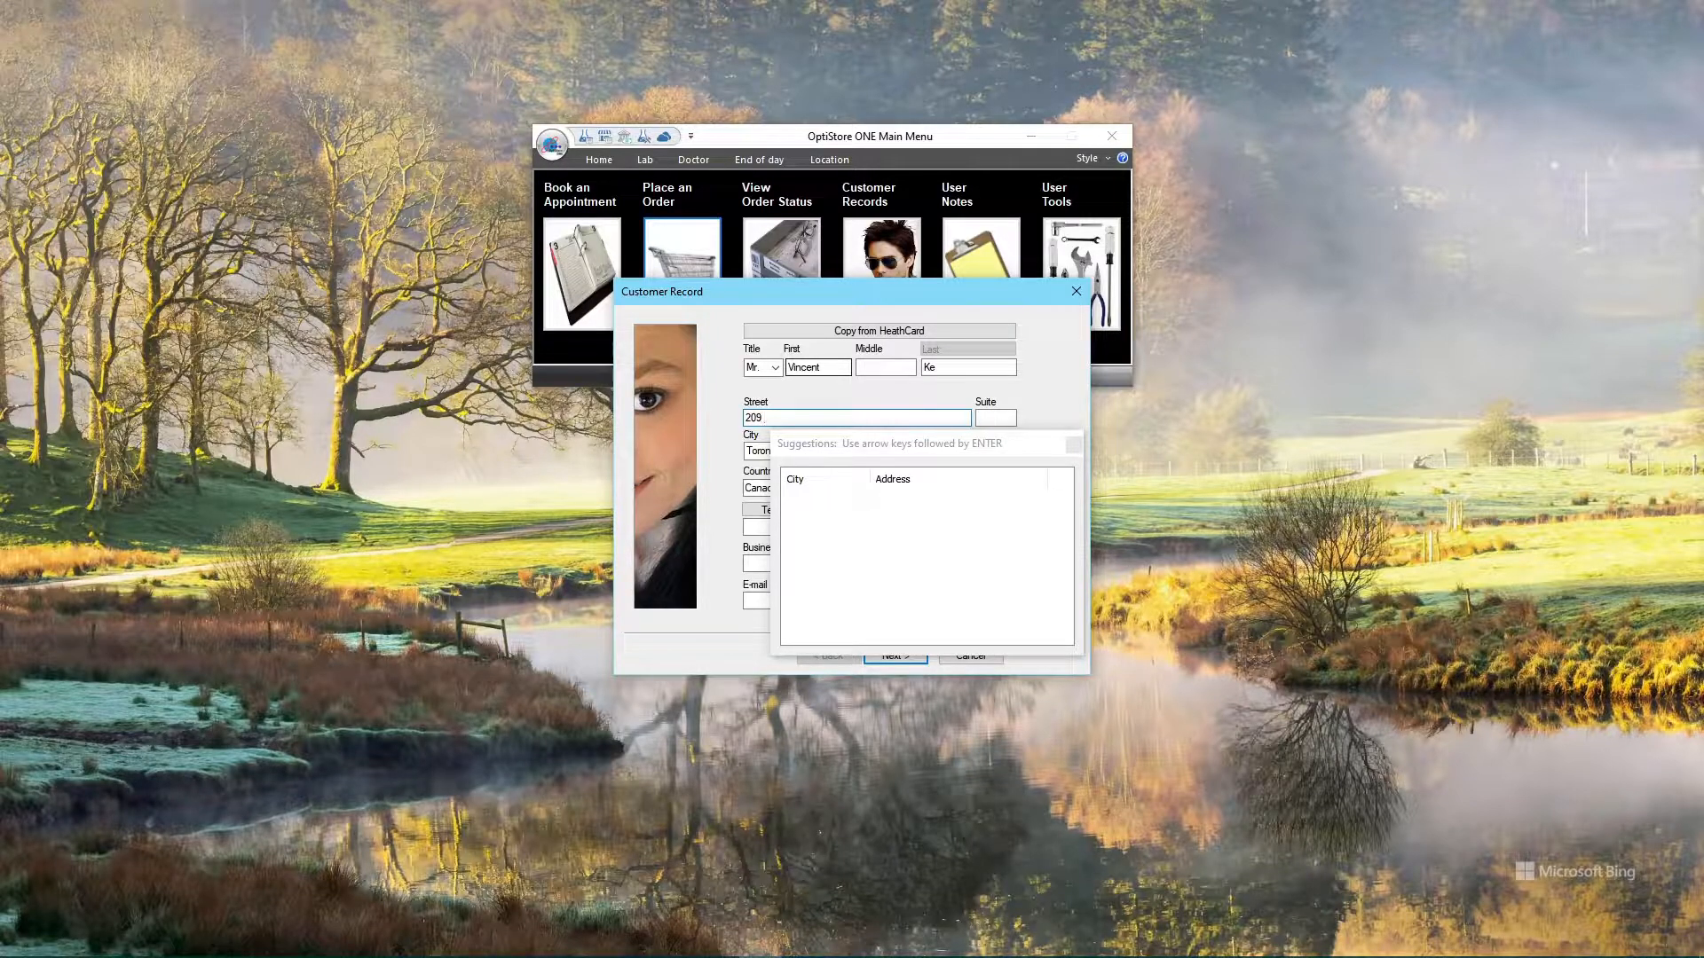
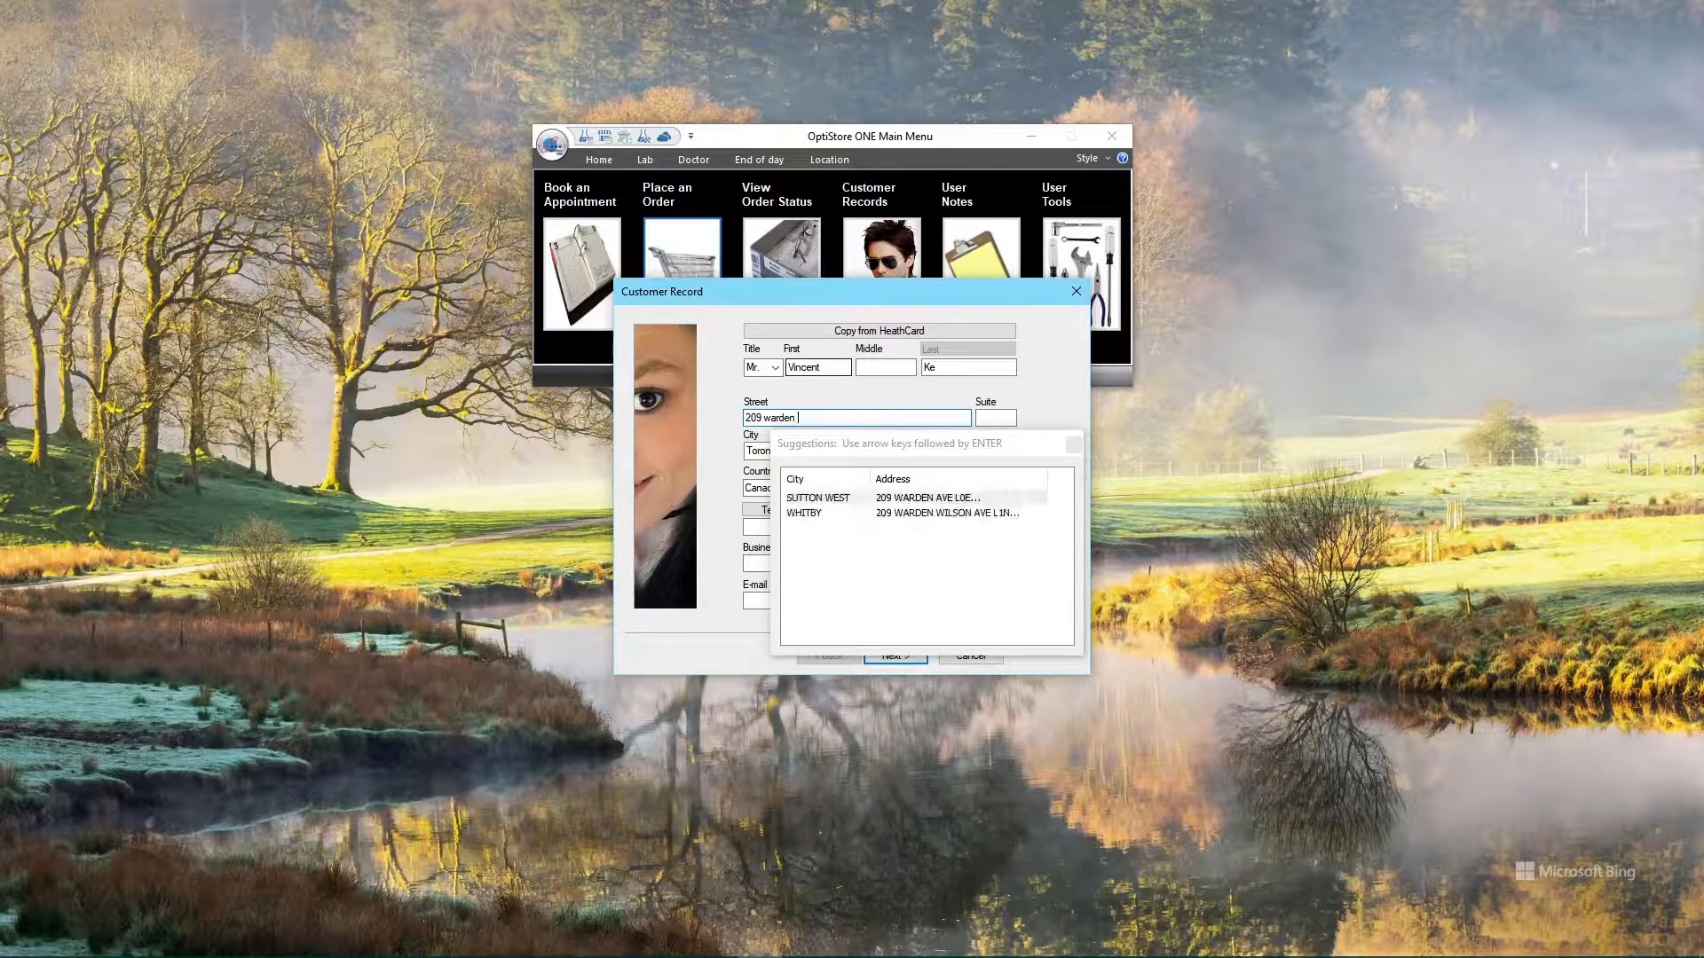
left_click(826, 517)
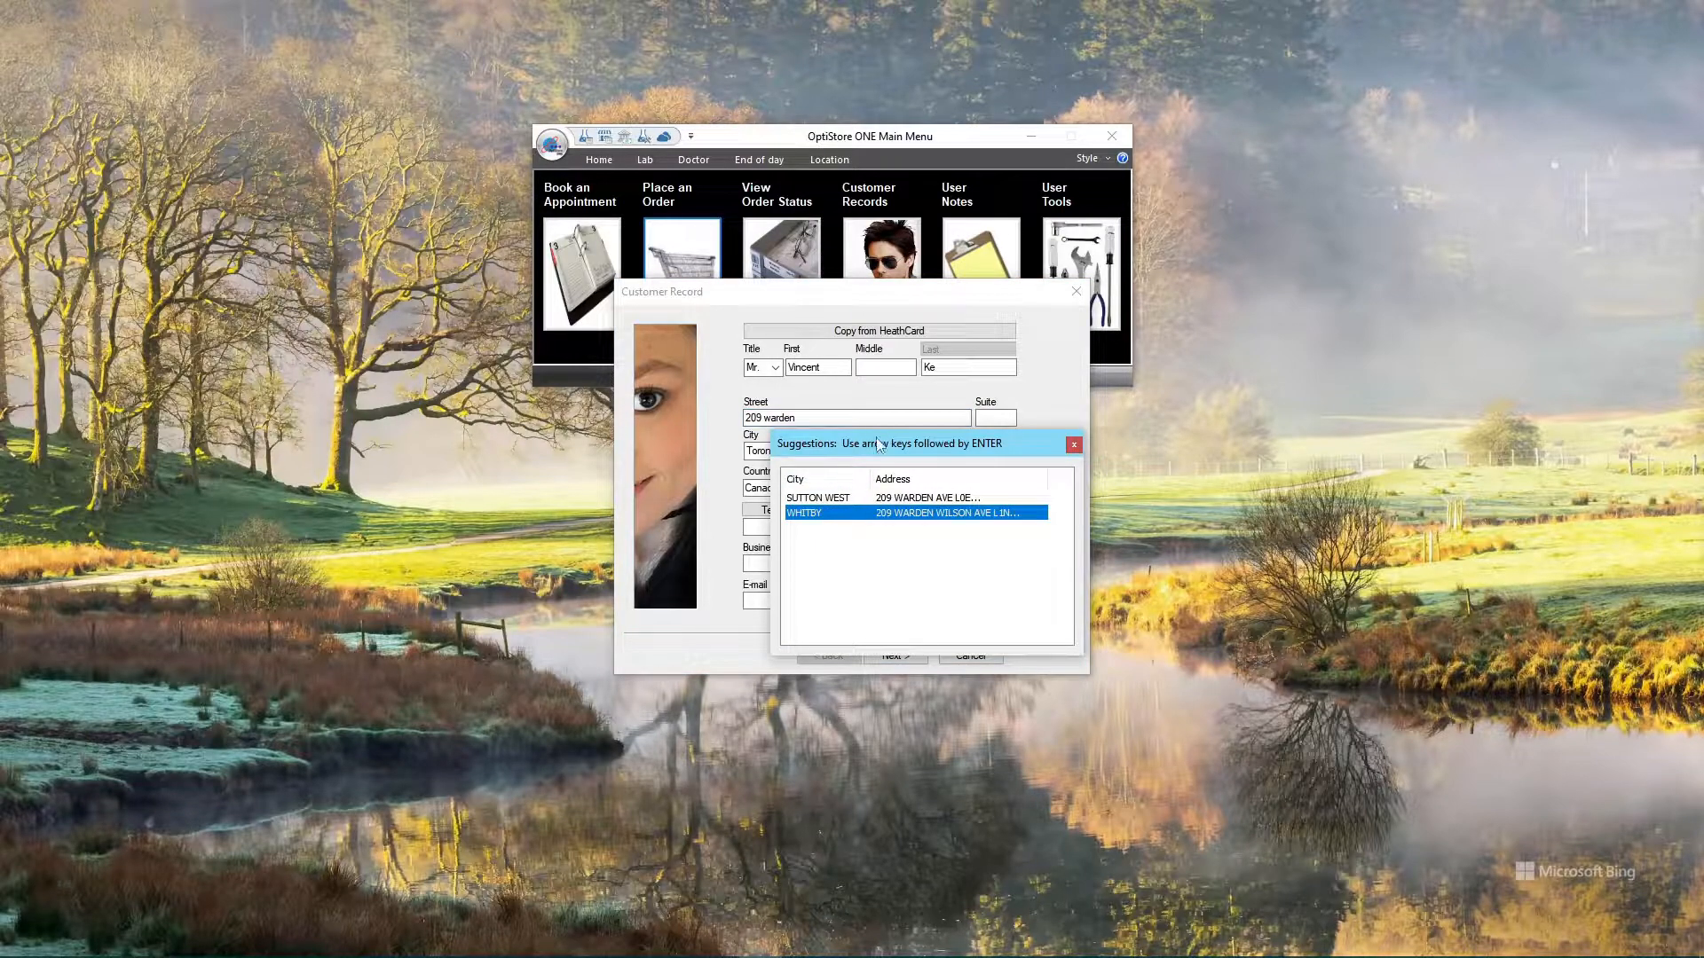
key("Return")
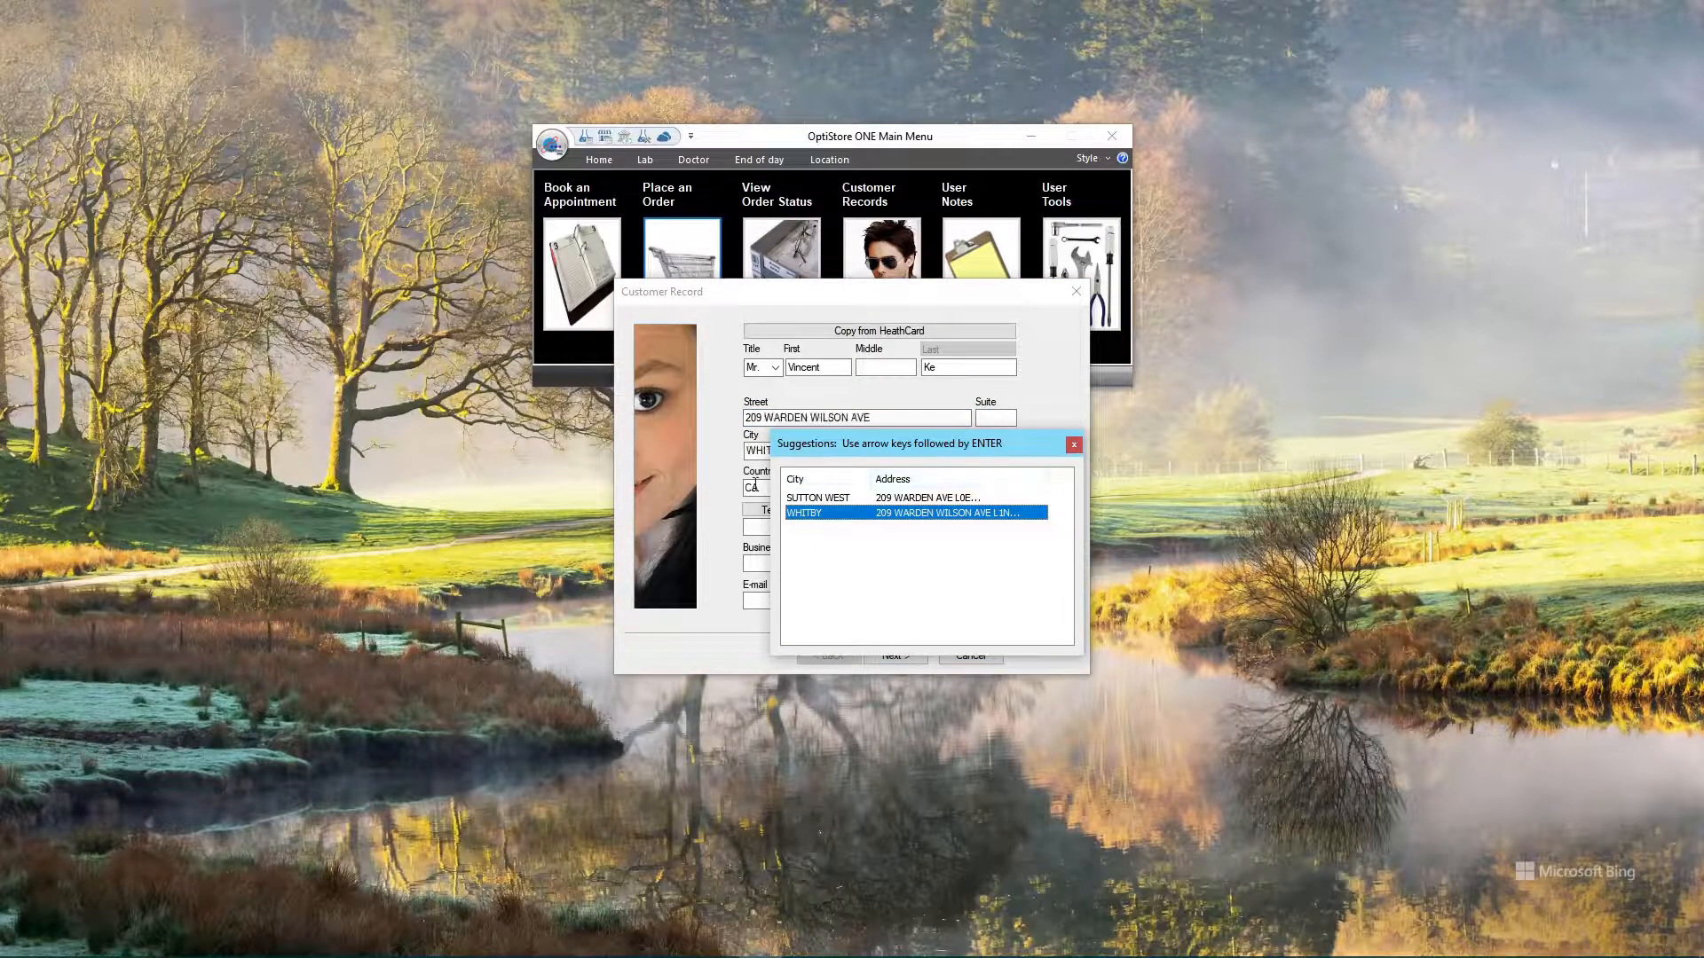
key("Tab")
key("Tab")
key("Tab")
key("Tab")
key("Tab")
key("Tab")
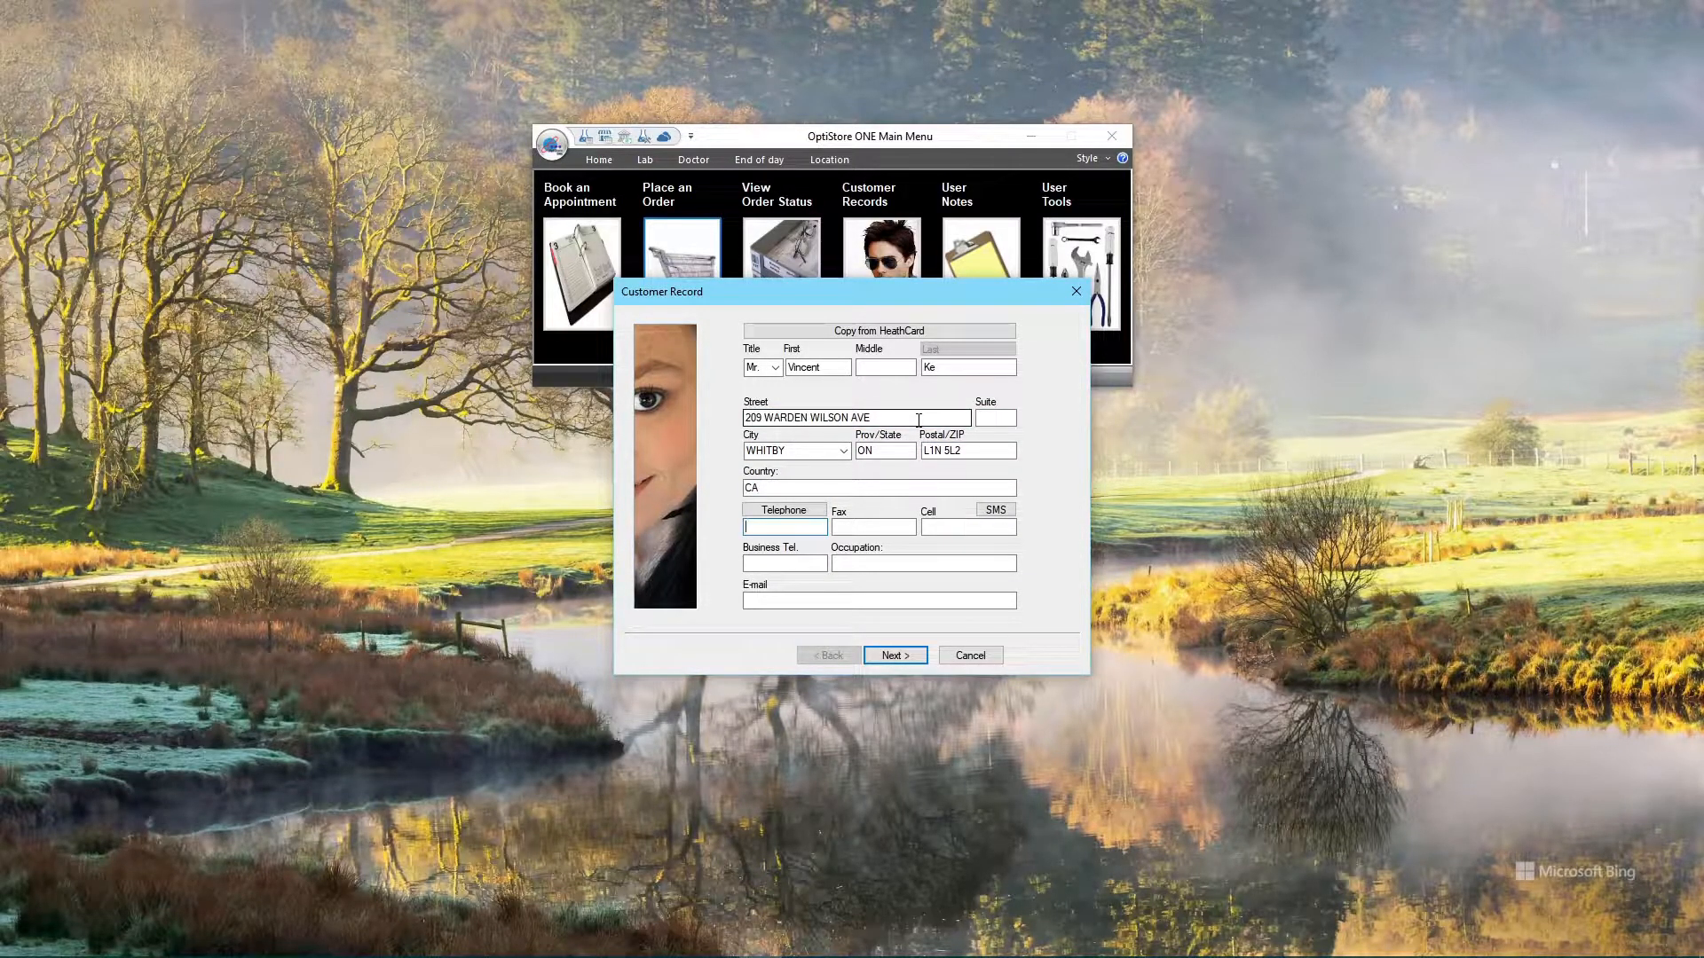
type("6475557851")
Proceed without an e-mail, set birth year 1970 and the April 28, 2022 prescription date
left_click(892, 655)
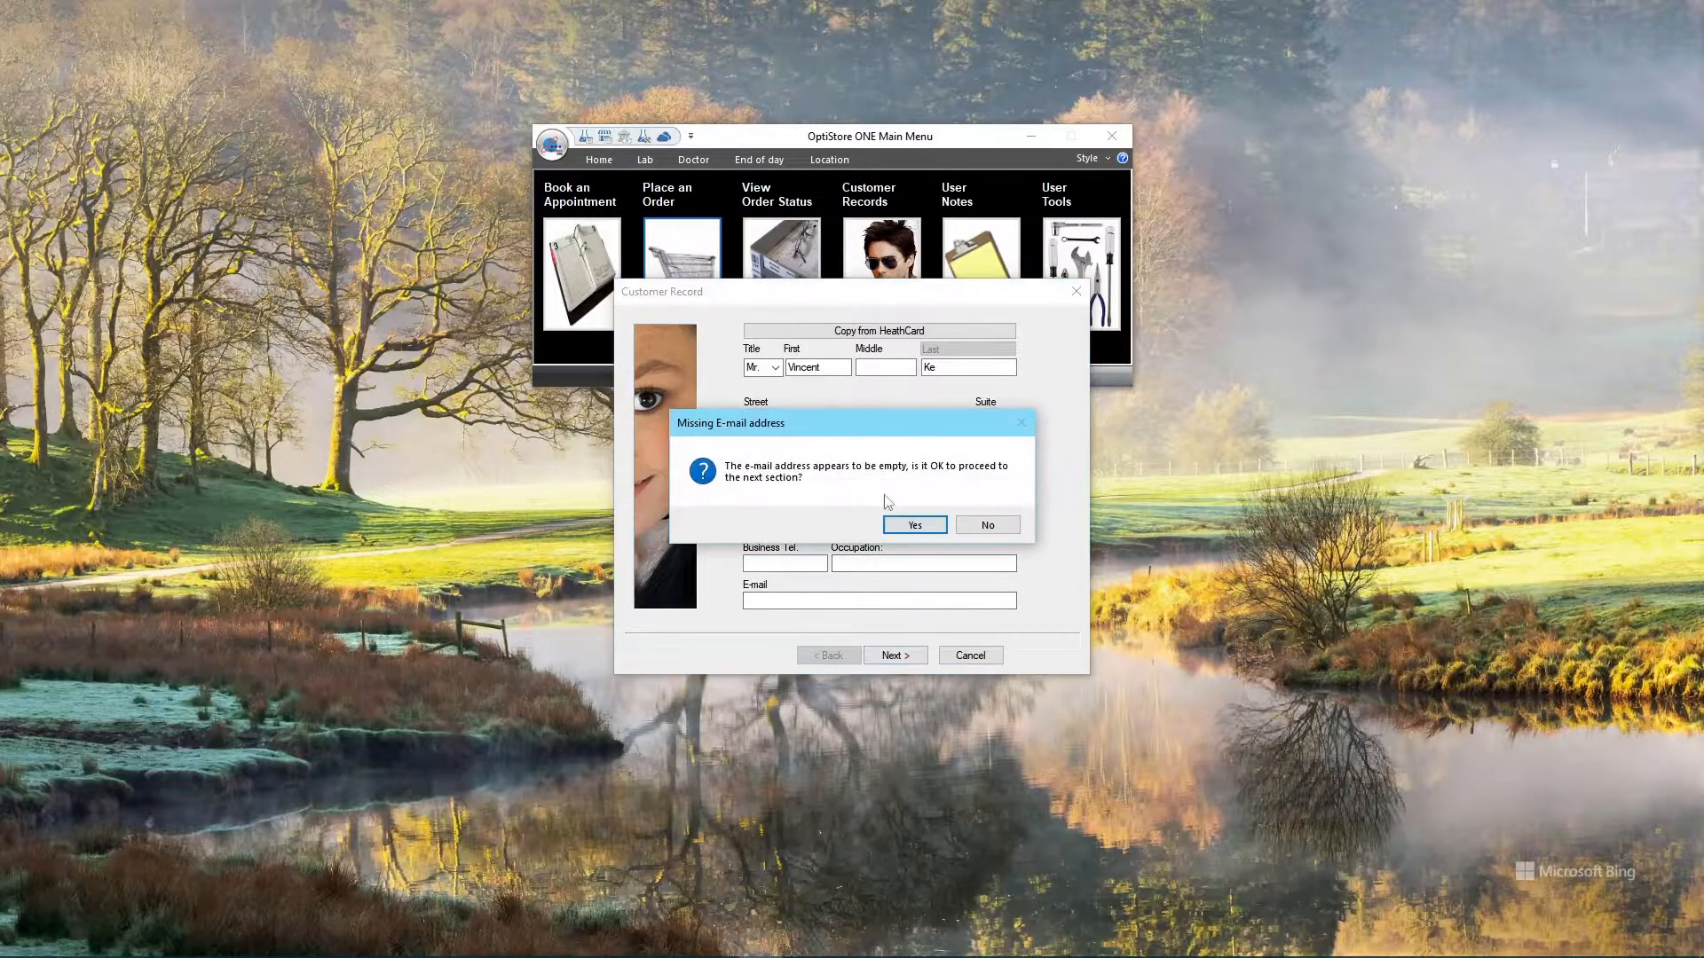
left_click(904, 526)
left_click(794, 344)
type("1970")
key("Tab")
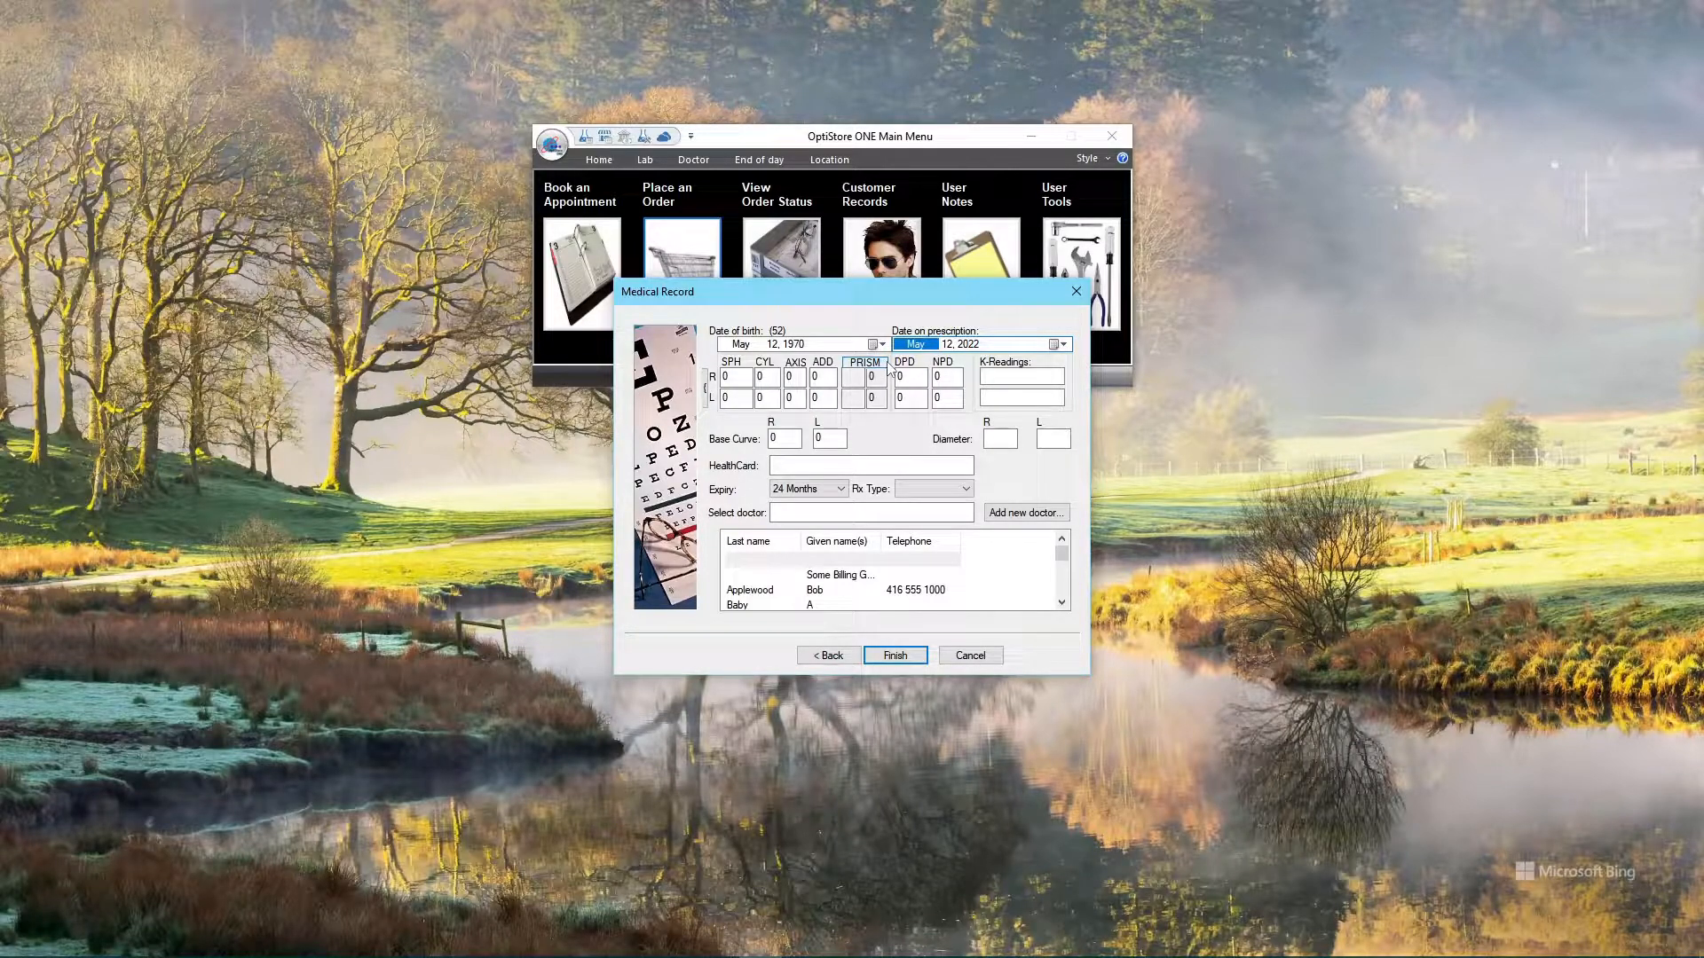
type("4")
key("Tab")
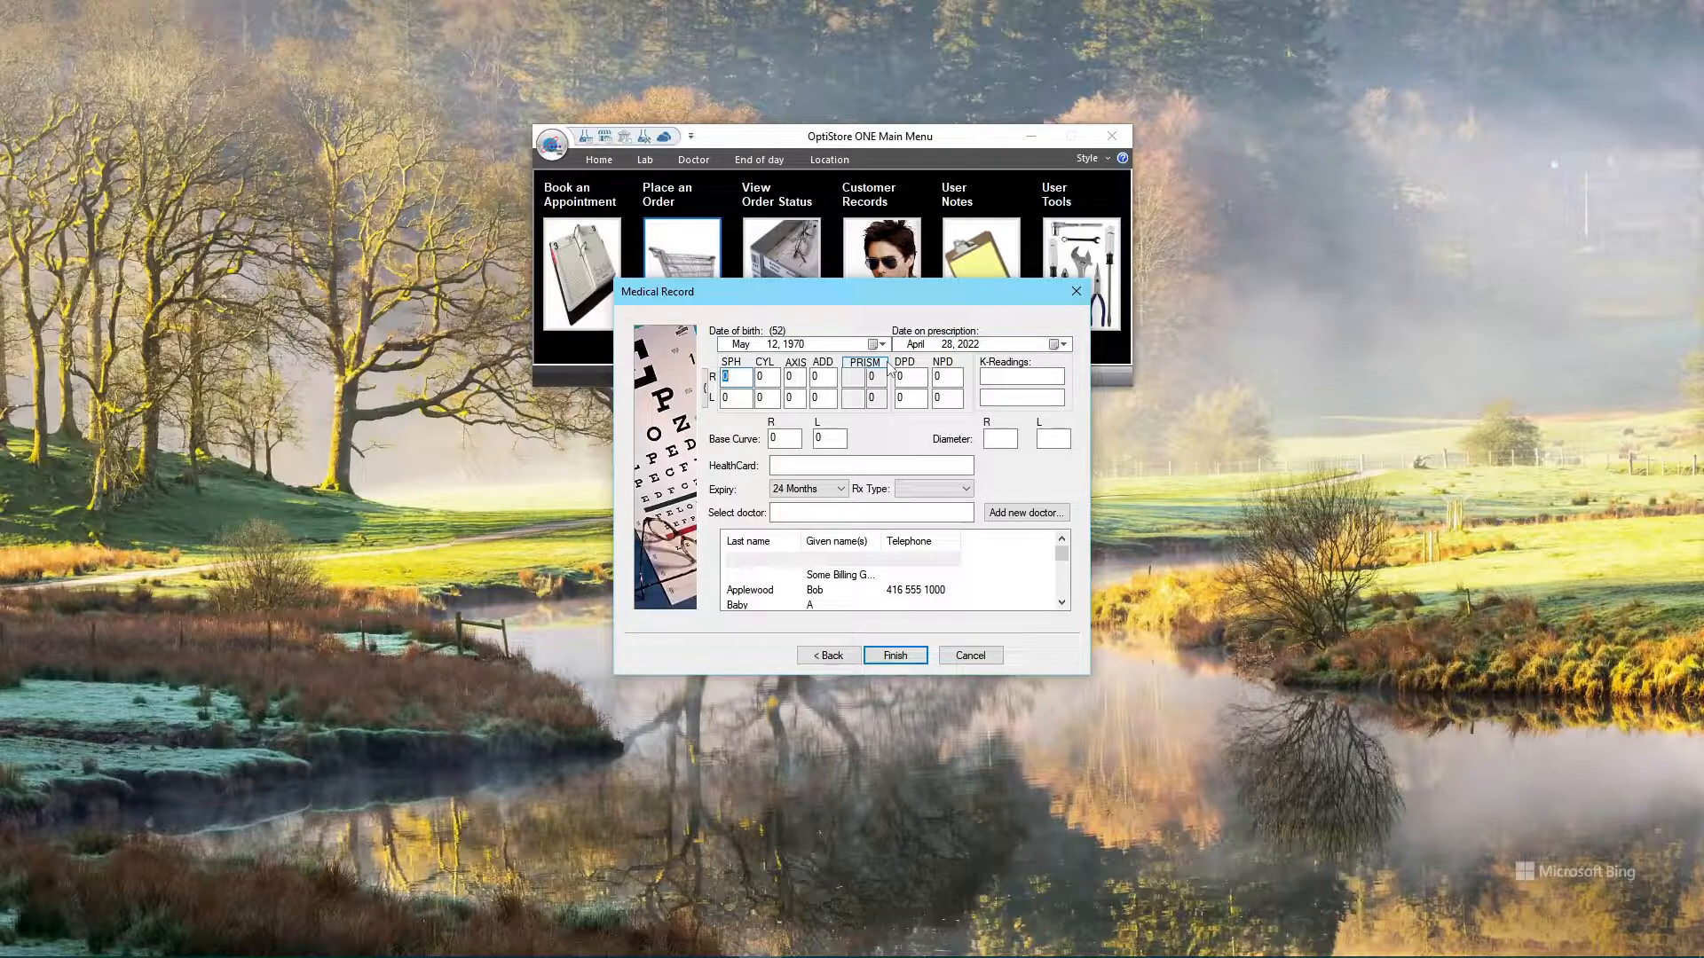
Enter the prescription: right -6.00/-1.00 axis 170, left -5.75/-1.00 axis 155
type("-6")
key("Tab")
type("-1")
key("Tab")
type("170")
key("Tab")
key("Tab")
type("-5.75")
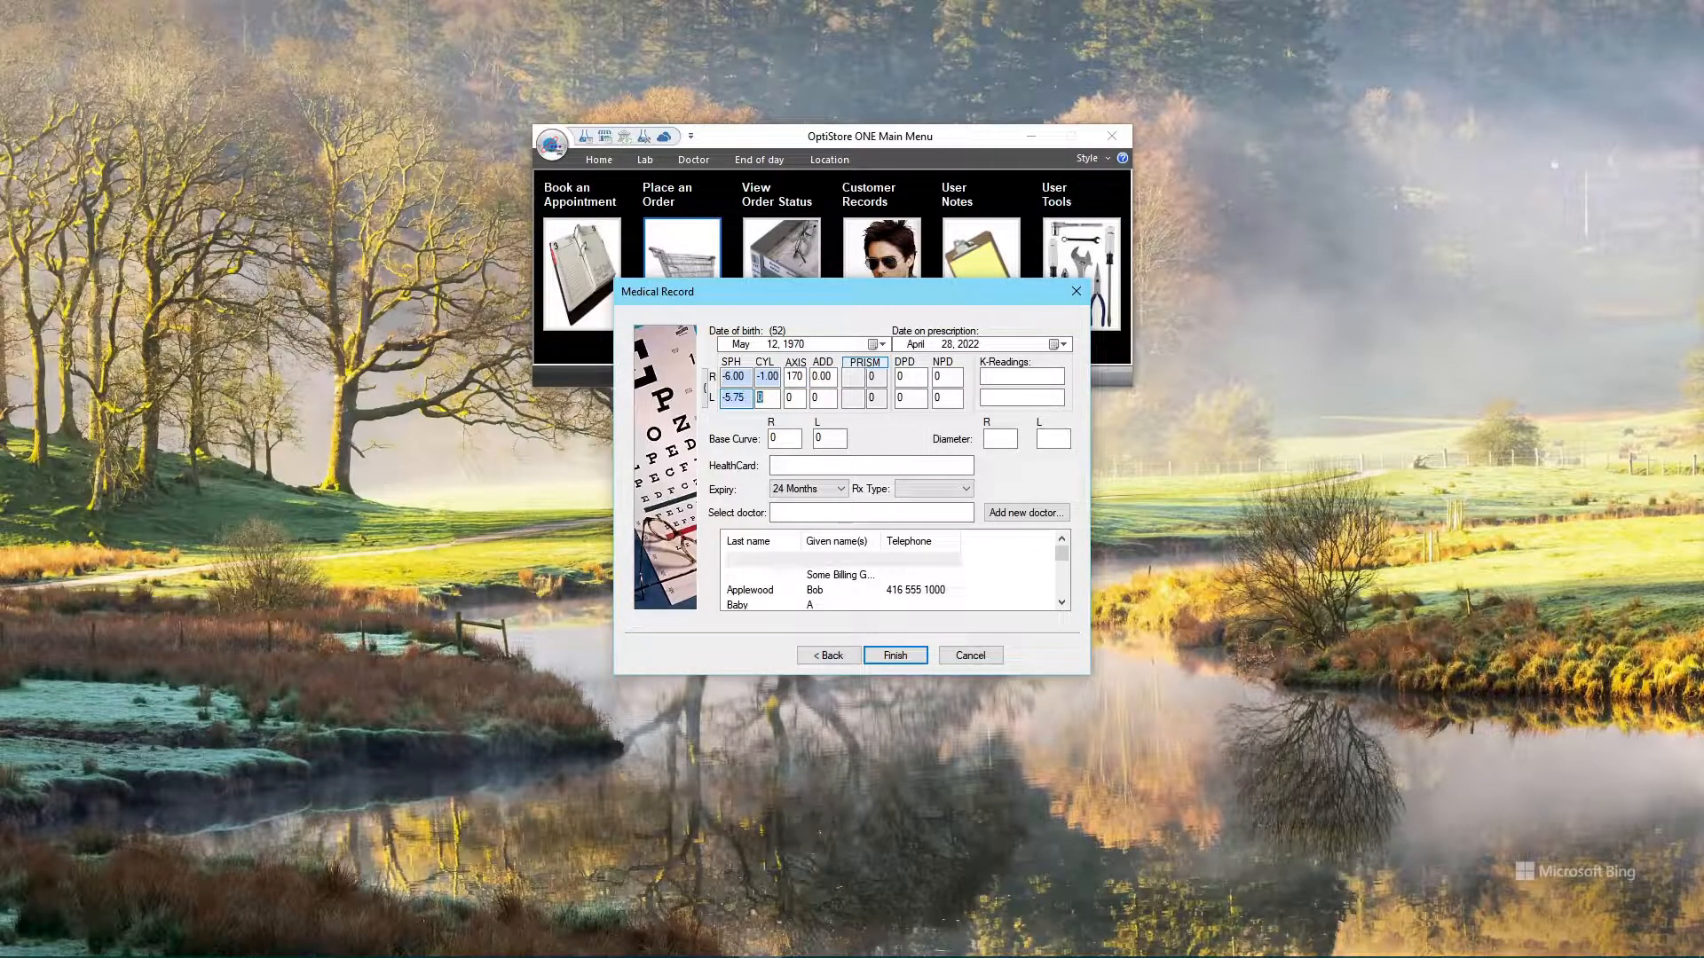
type("-1")
key("Tab")
type("155")
Search for and select the prescribing doctor, then finish the medical record
left_click(855, 512)
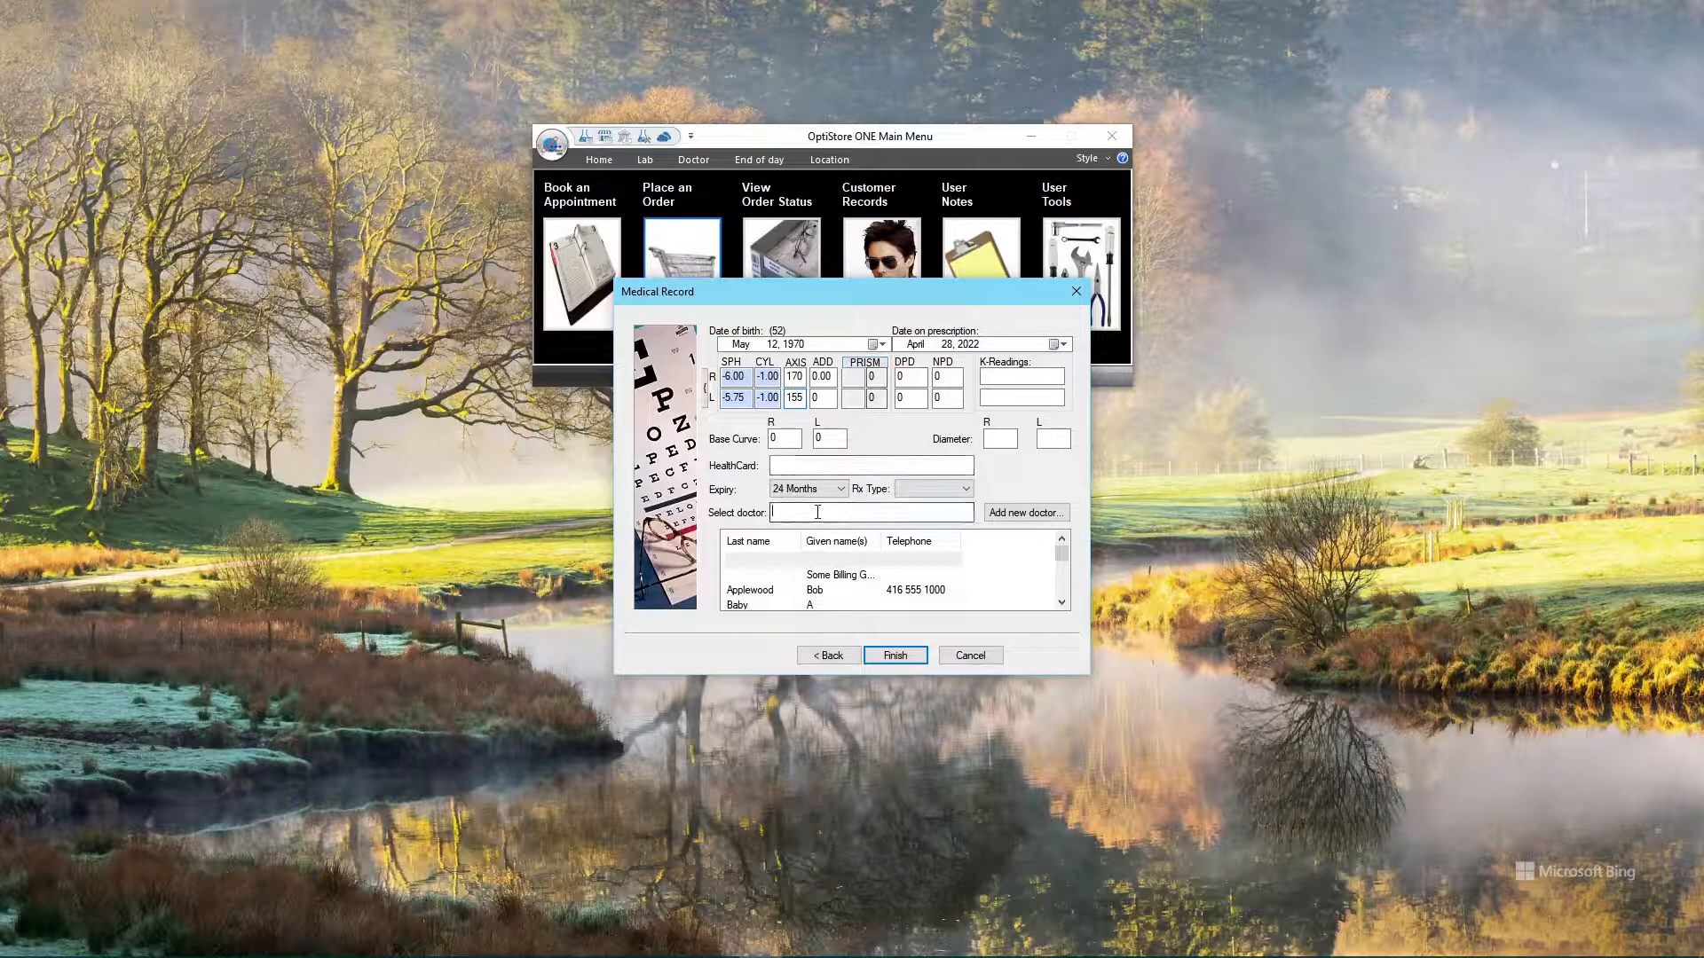
type("quer")
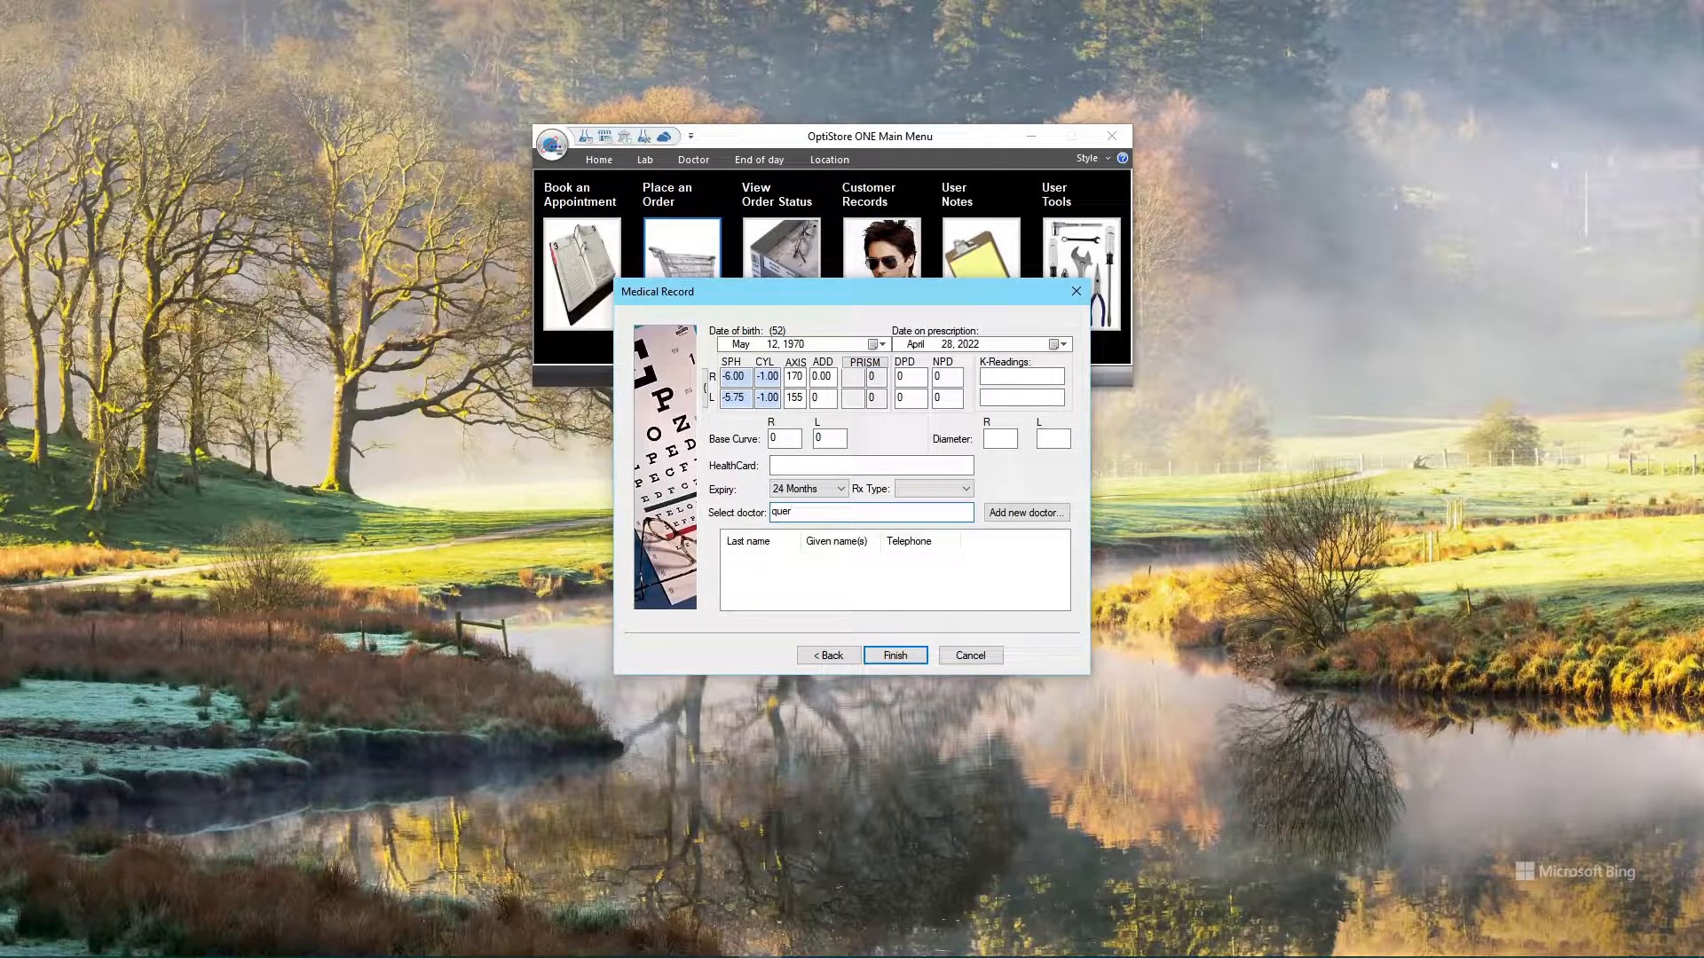
key("BackSpace")
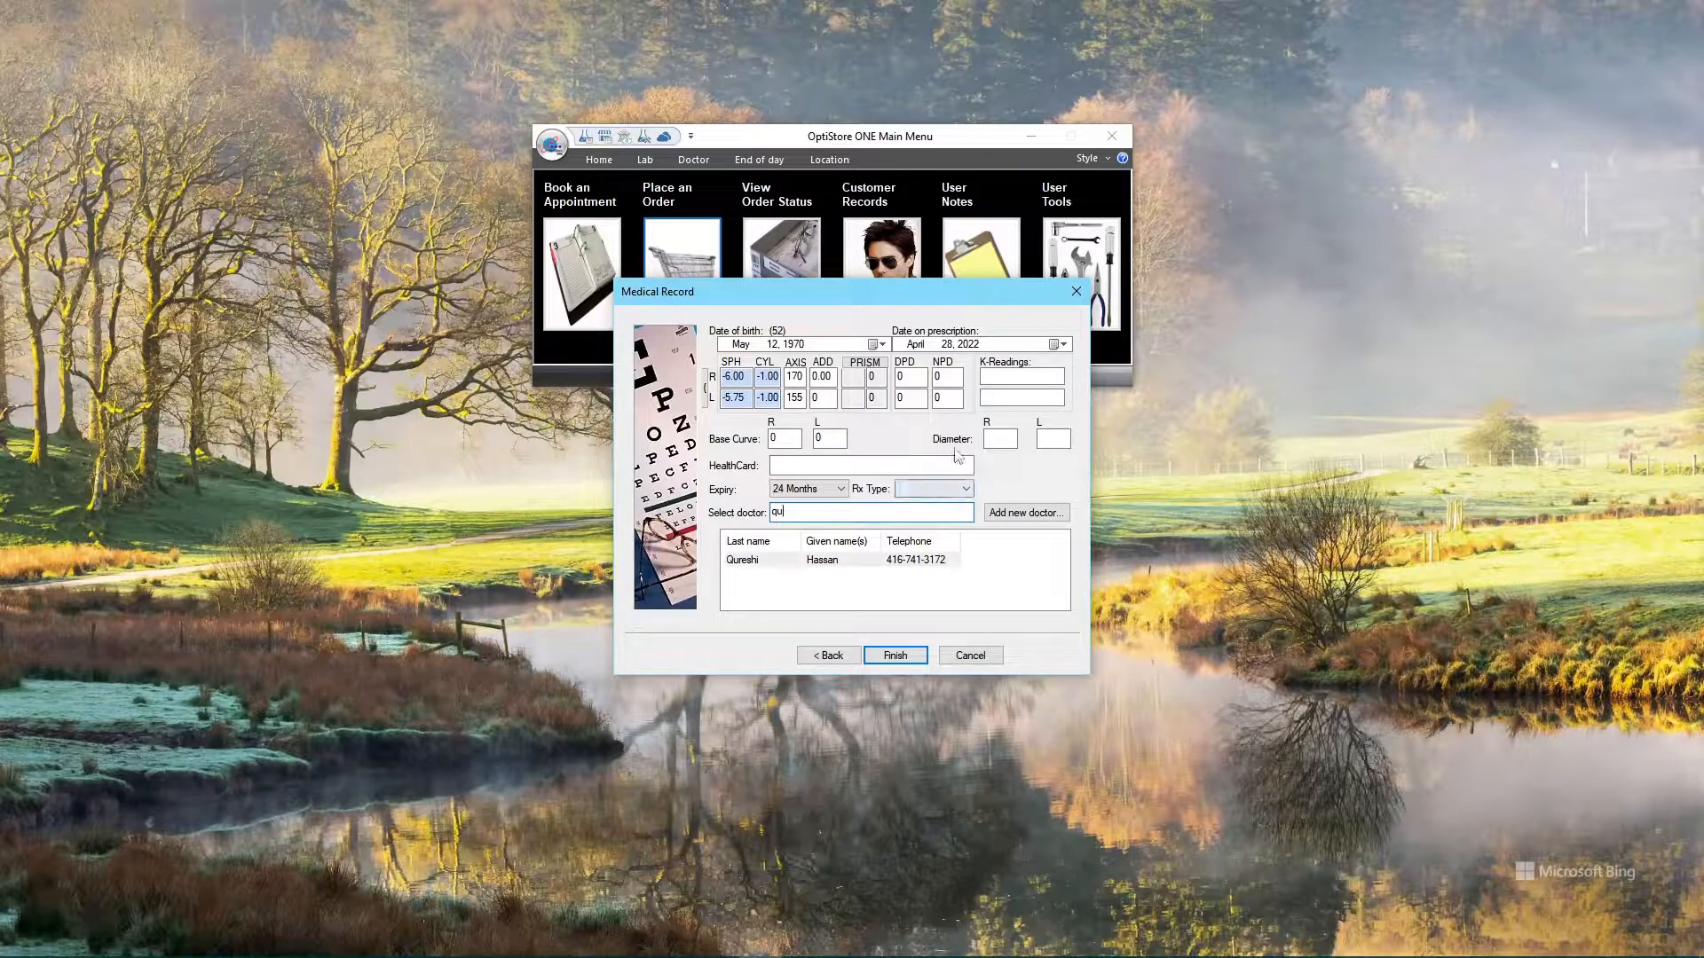
left_click(895, 655)
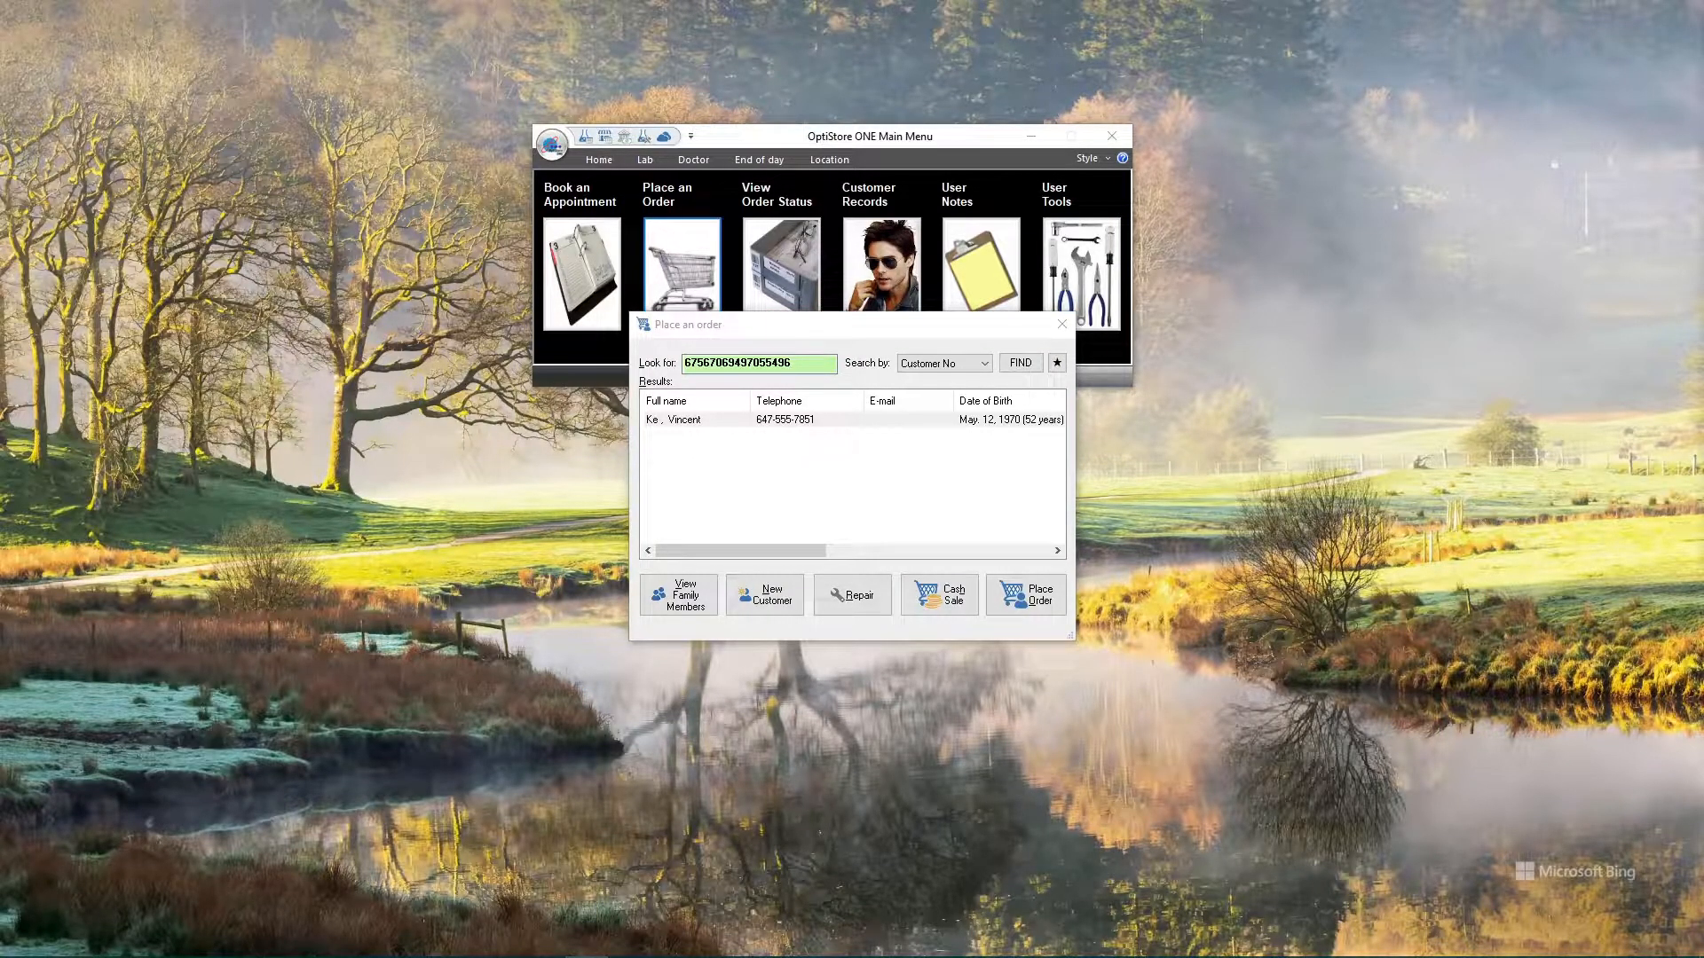
Place an order for the new customer, opening a Customer Order form with the April 28, 2022 Rx
left_click(866, 345)
left_click(1032, 603)
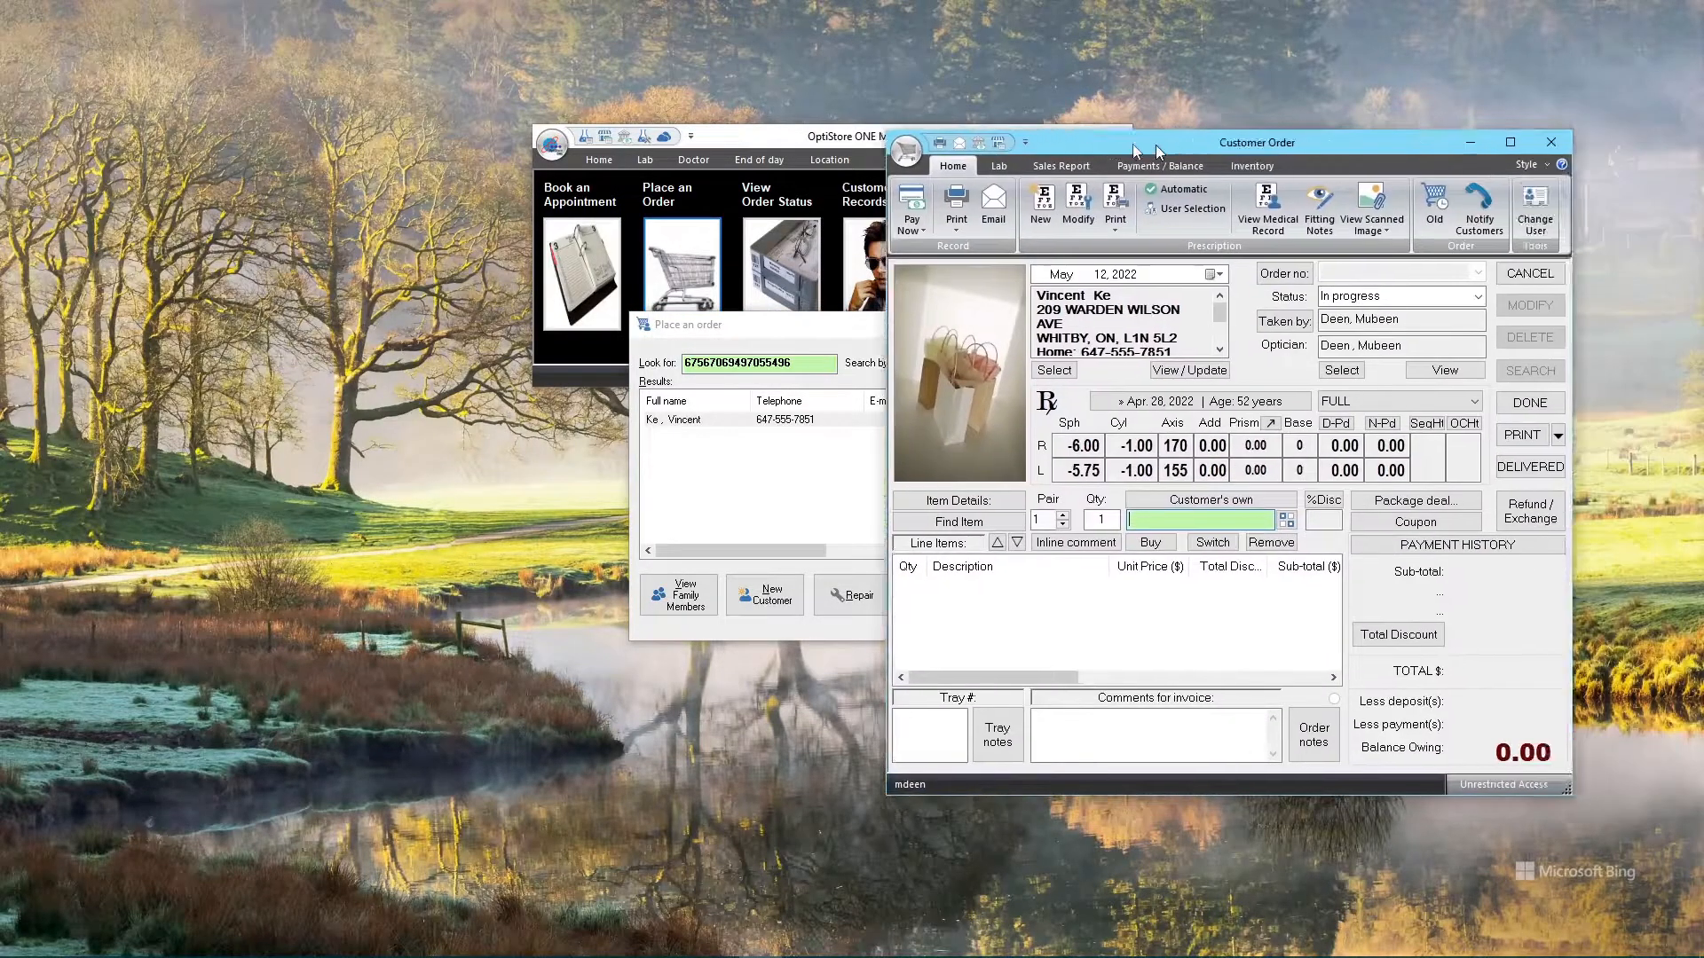
left_click_drag(1158, 157, 584, 217)
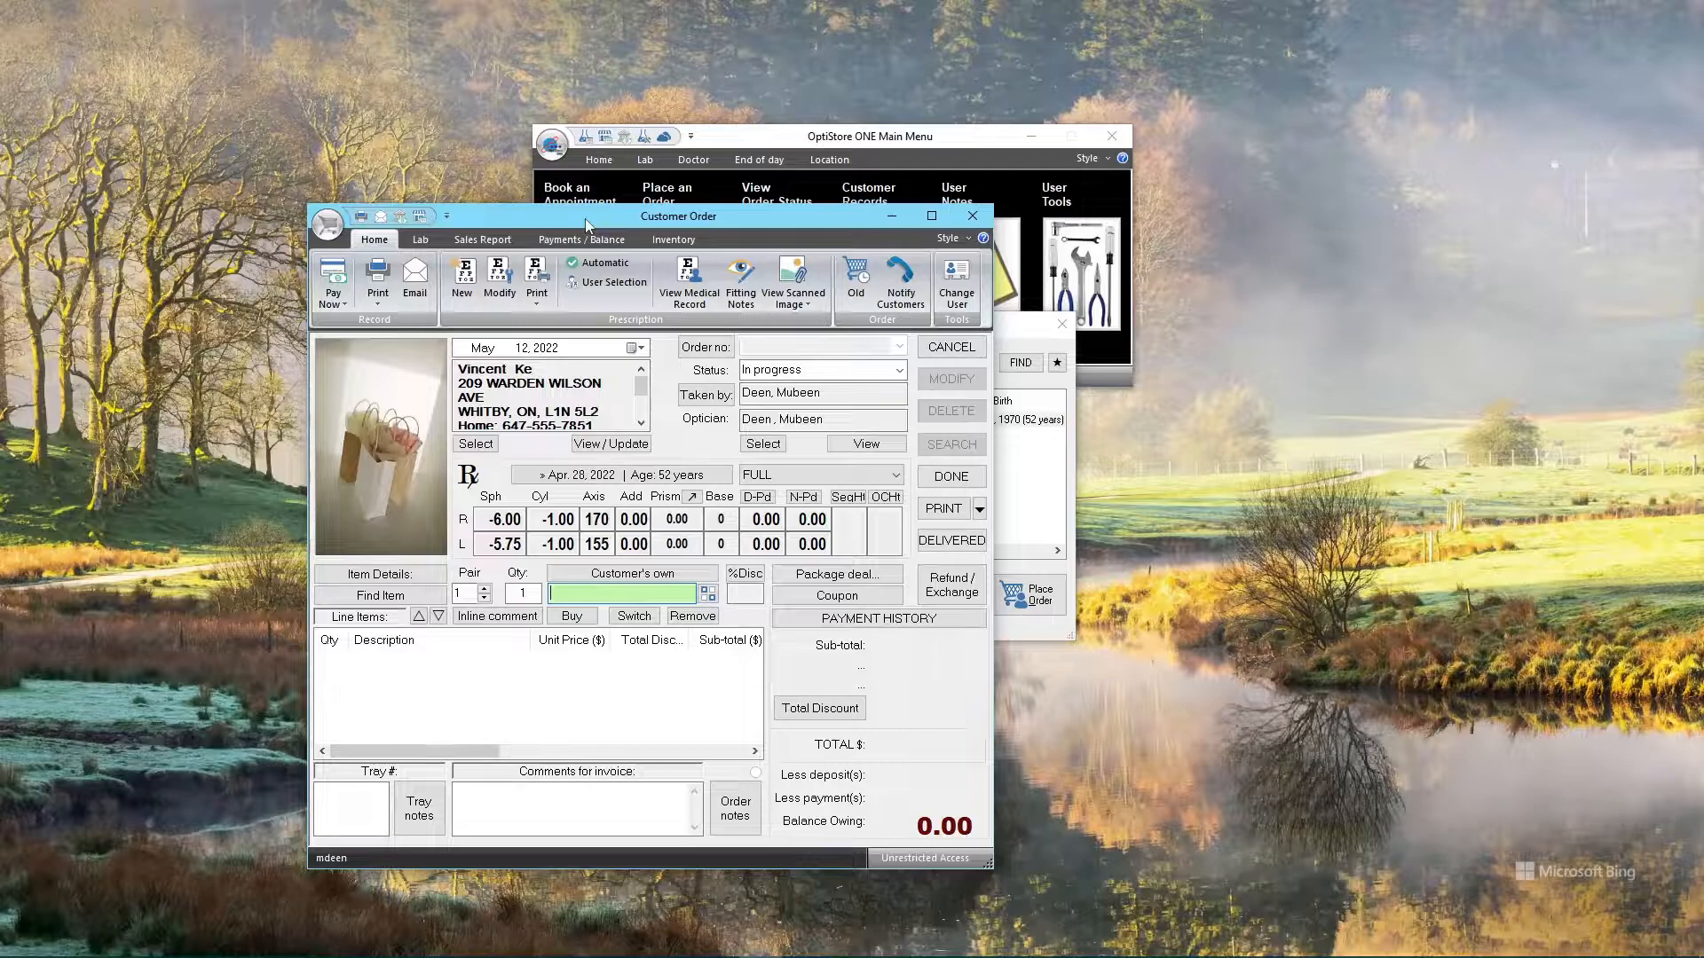
Add the standard lens items and a 299.00 frame (F299), bringing the order to 393.00
key("Return")
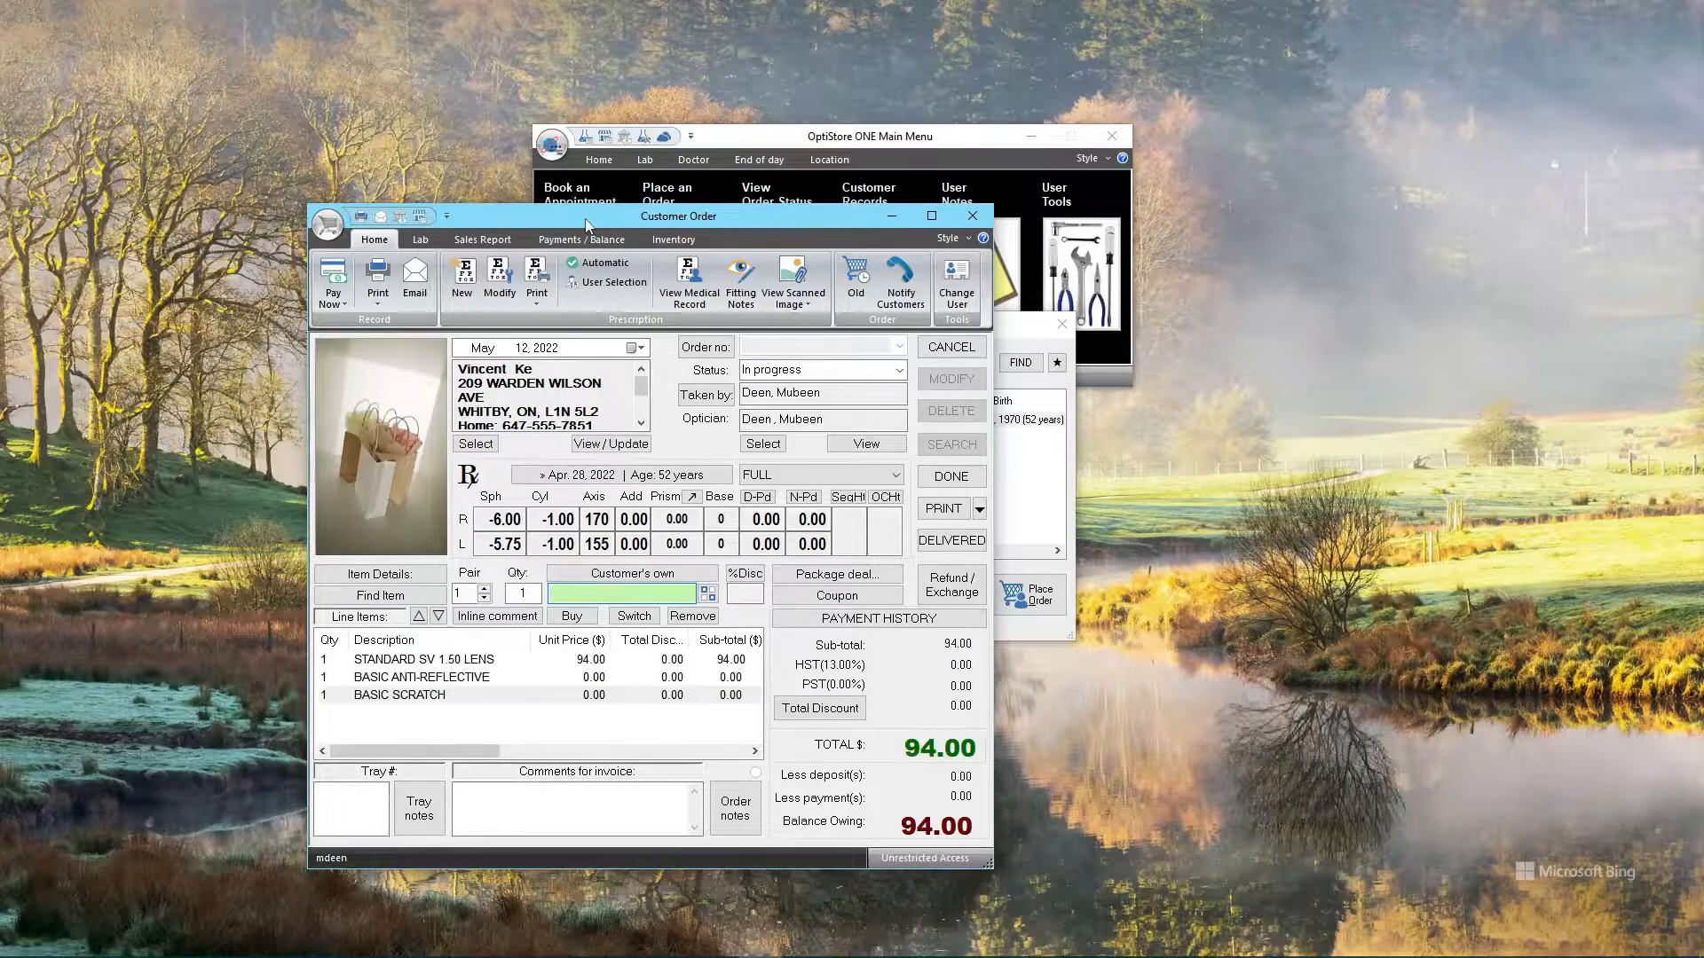
type("F299")
key("Return")
key("Return")
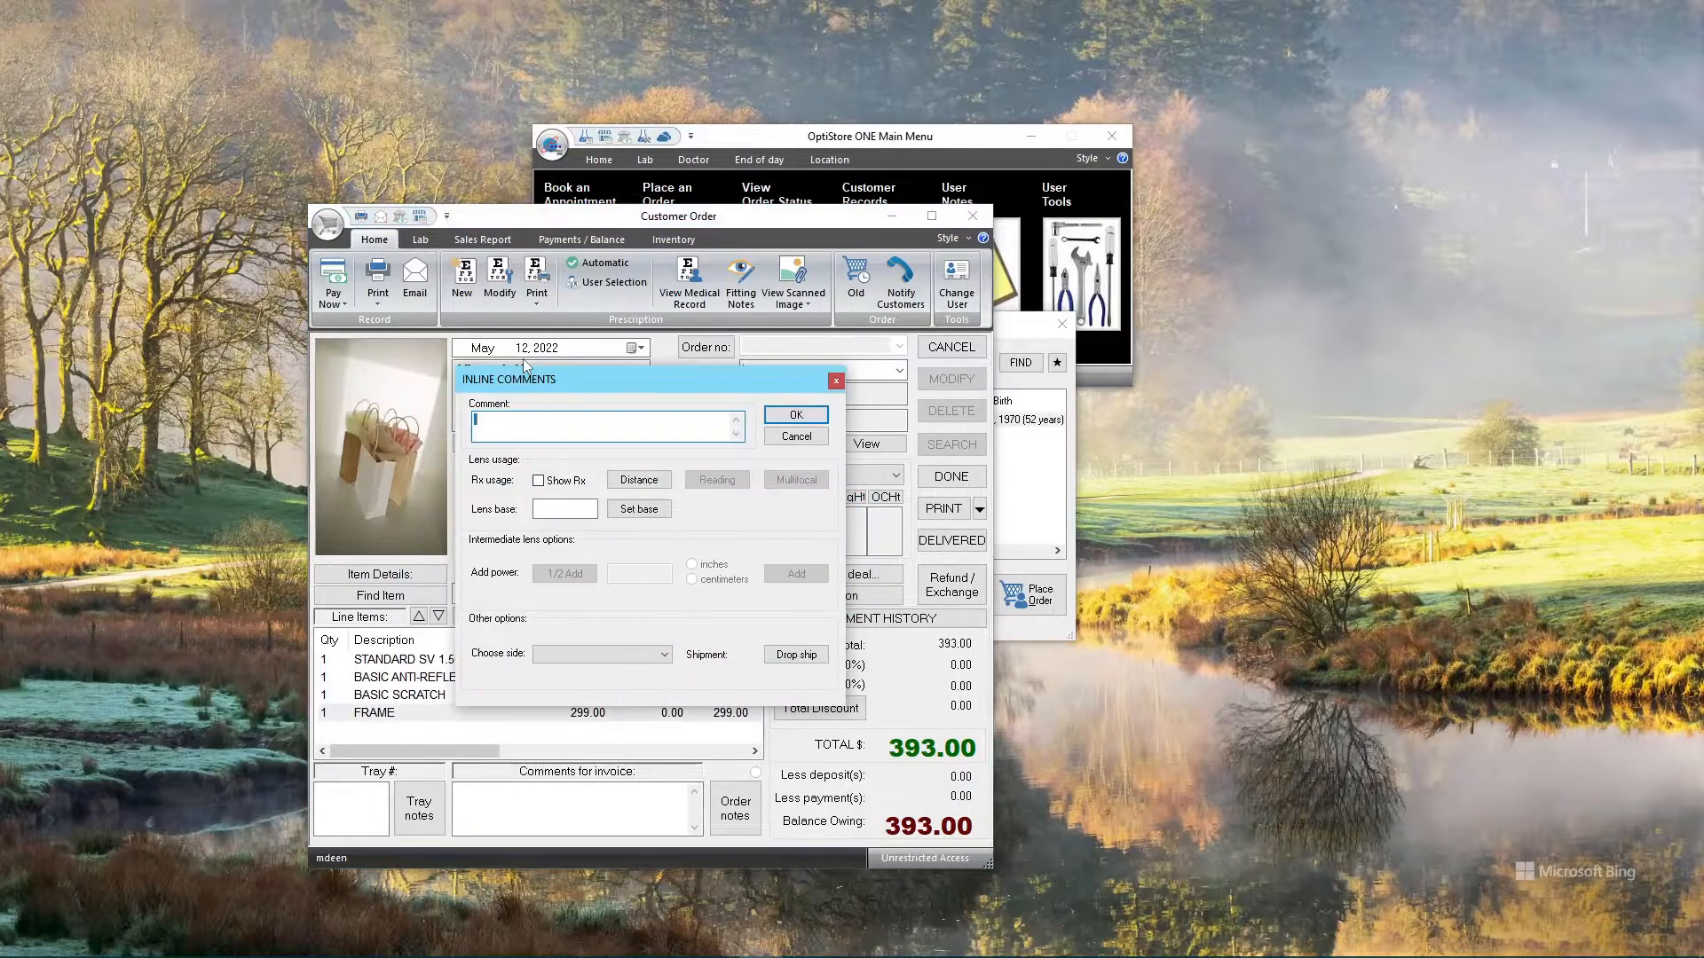
key("Escape")
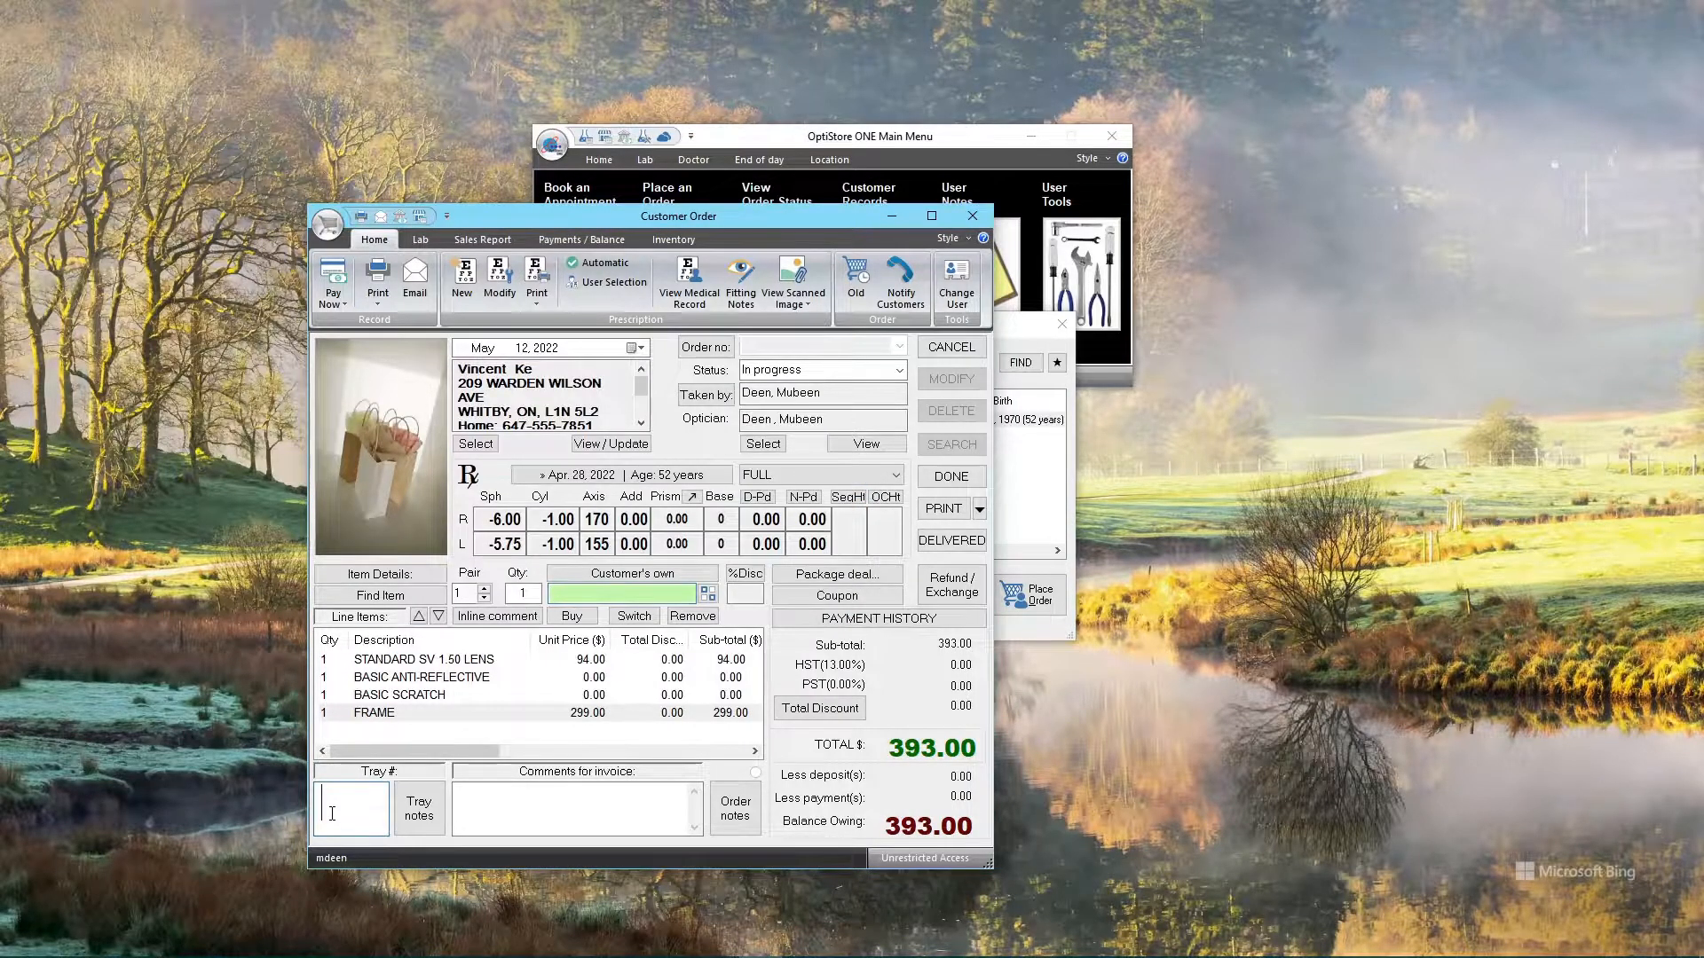
Set tray number 511 and D-Pd 32, then view the order's 393.00 payment balance
type("511")
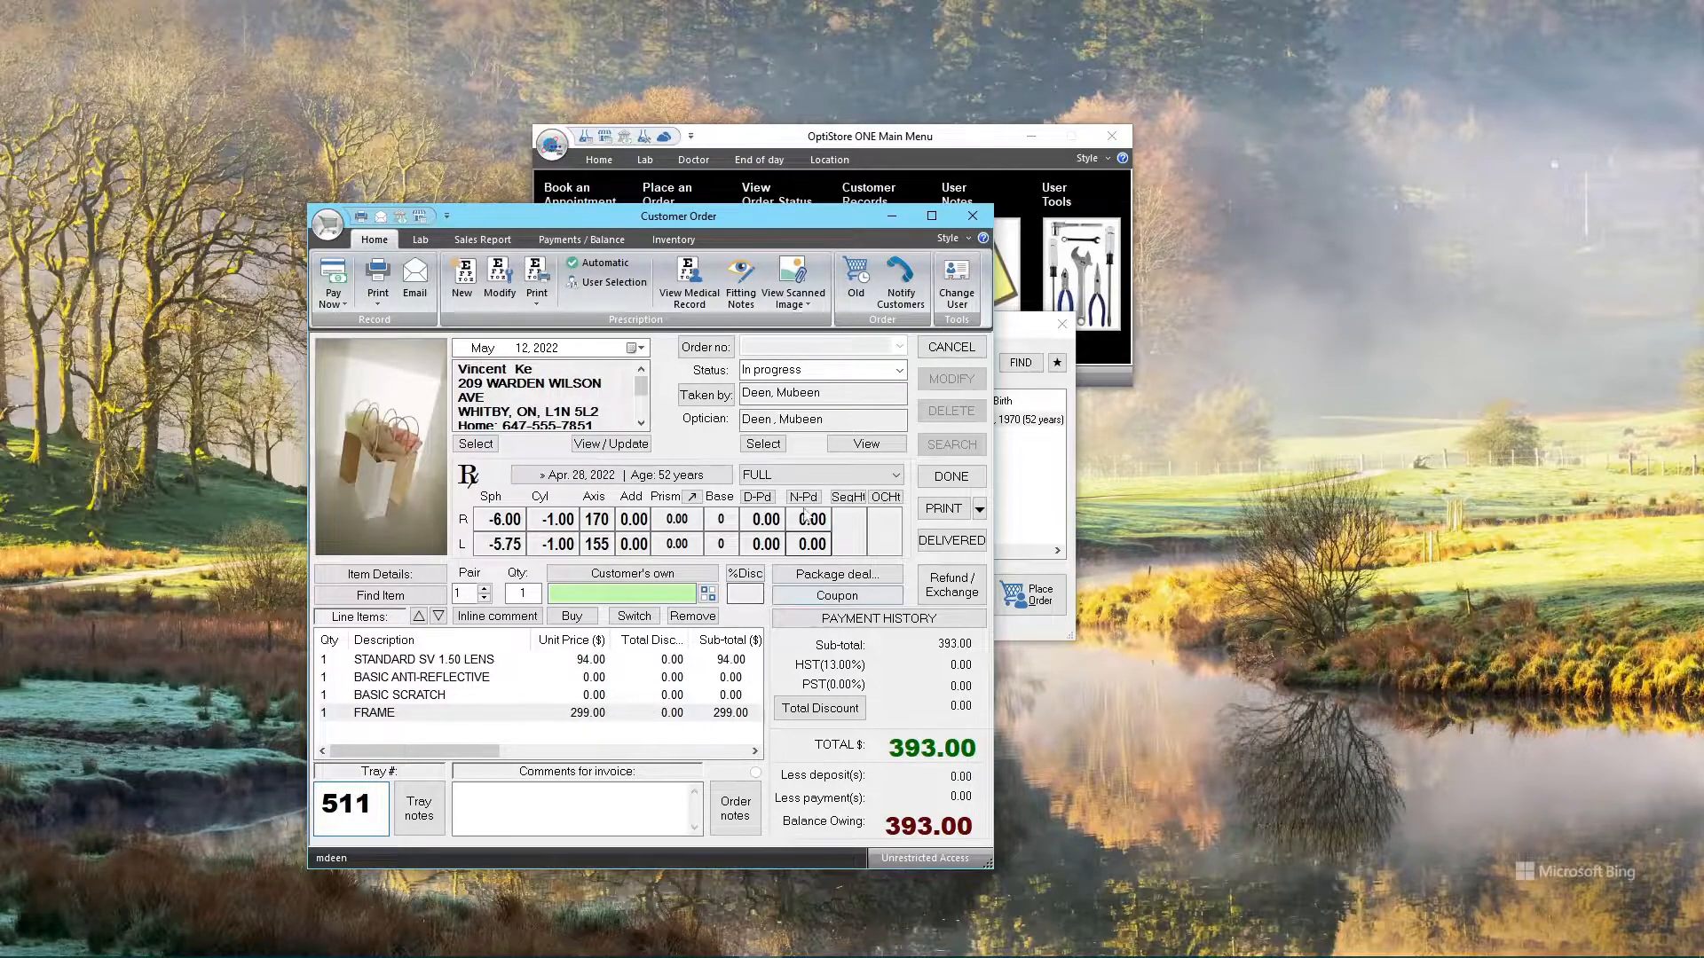
left_click(759, 497)
type("32")
key("Return")
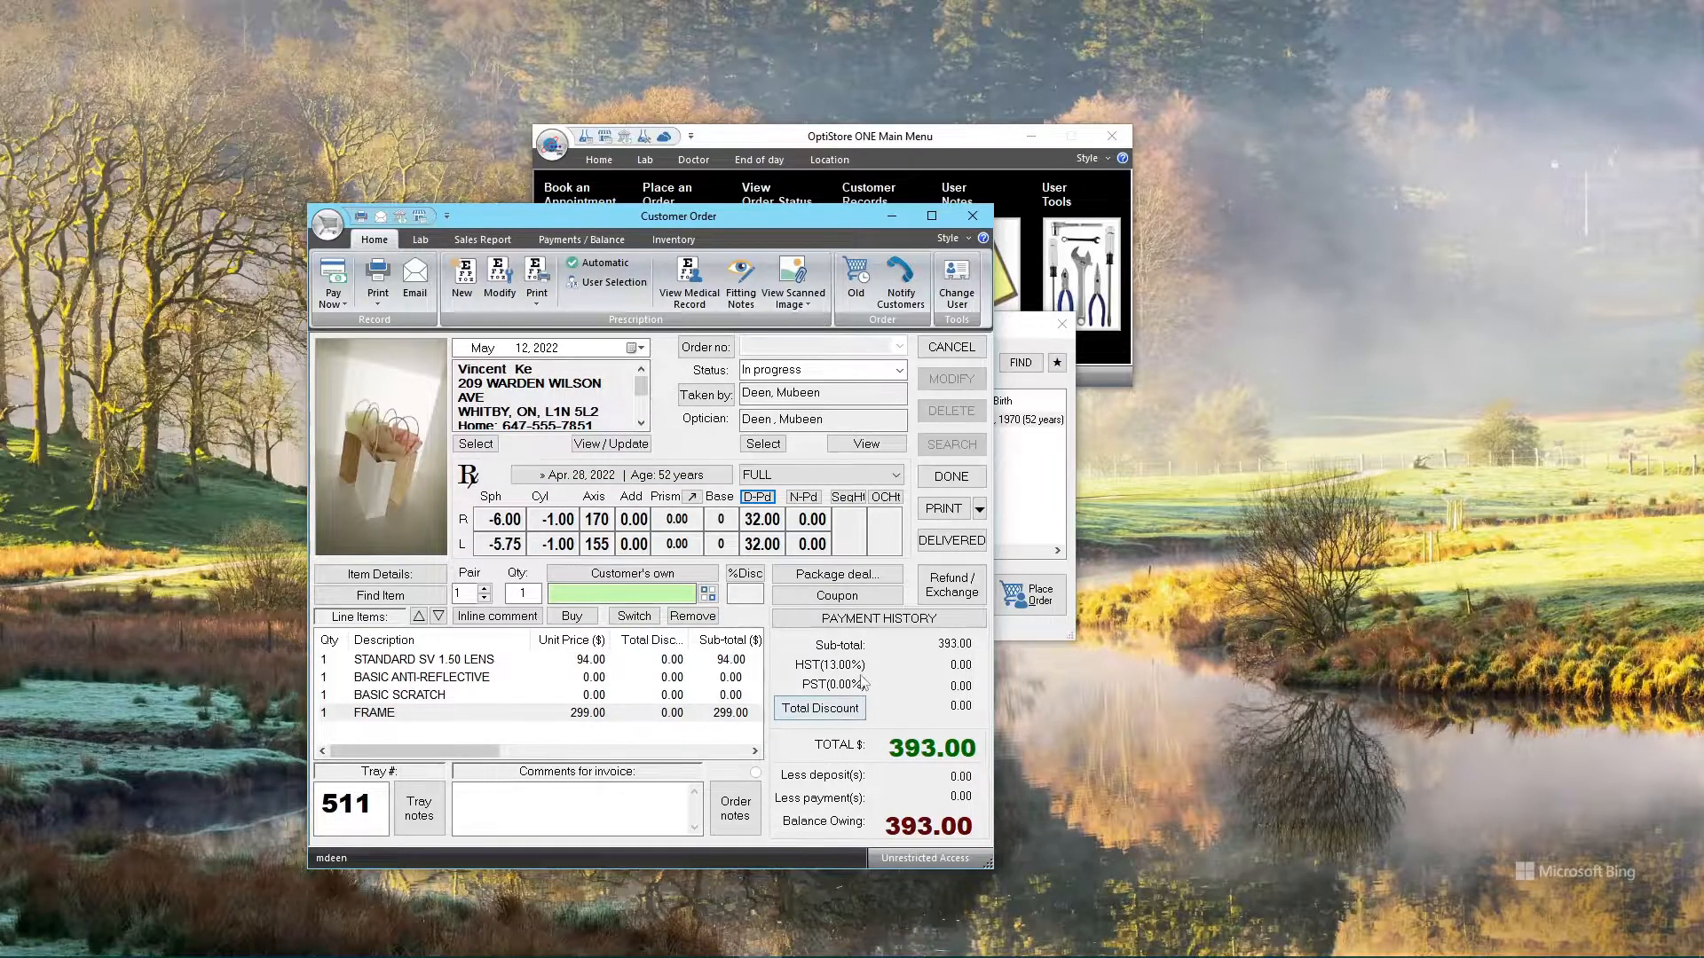
left_click(869, 621)
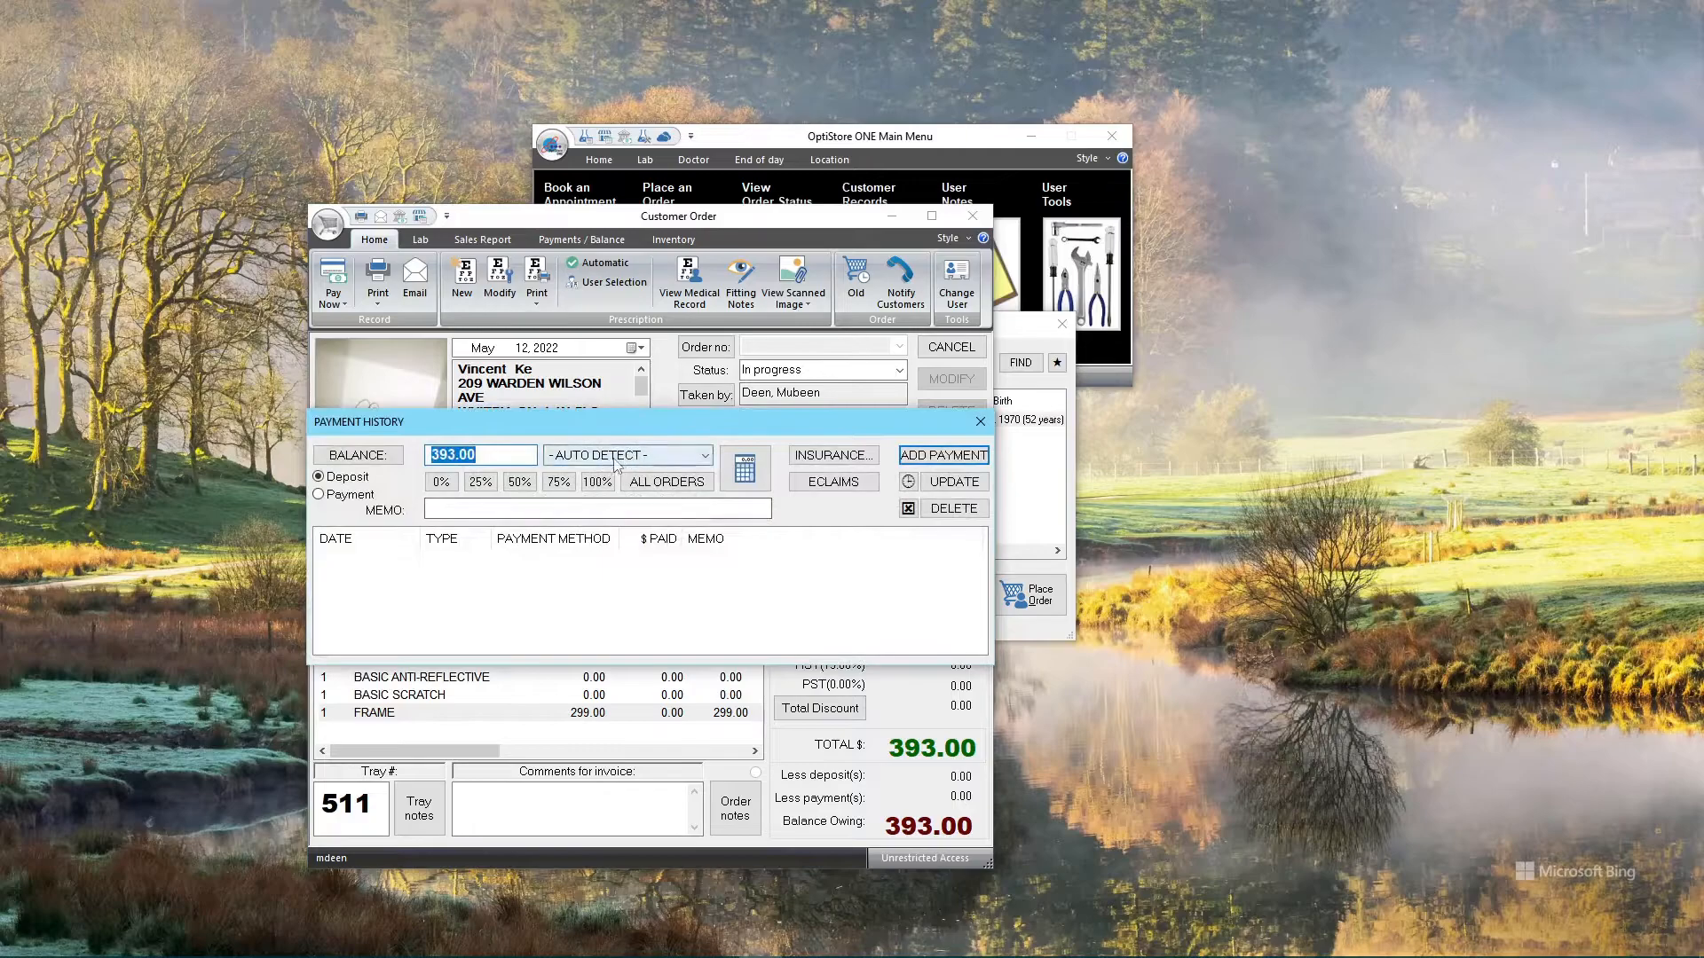
Choose MasterCard as the payment type and set the amount to 50% of the total
left_click(705, 455)
left_click_drag(705, 562, 701, 650)
left_click(577, 801)
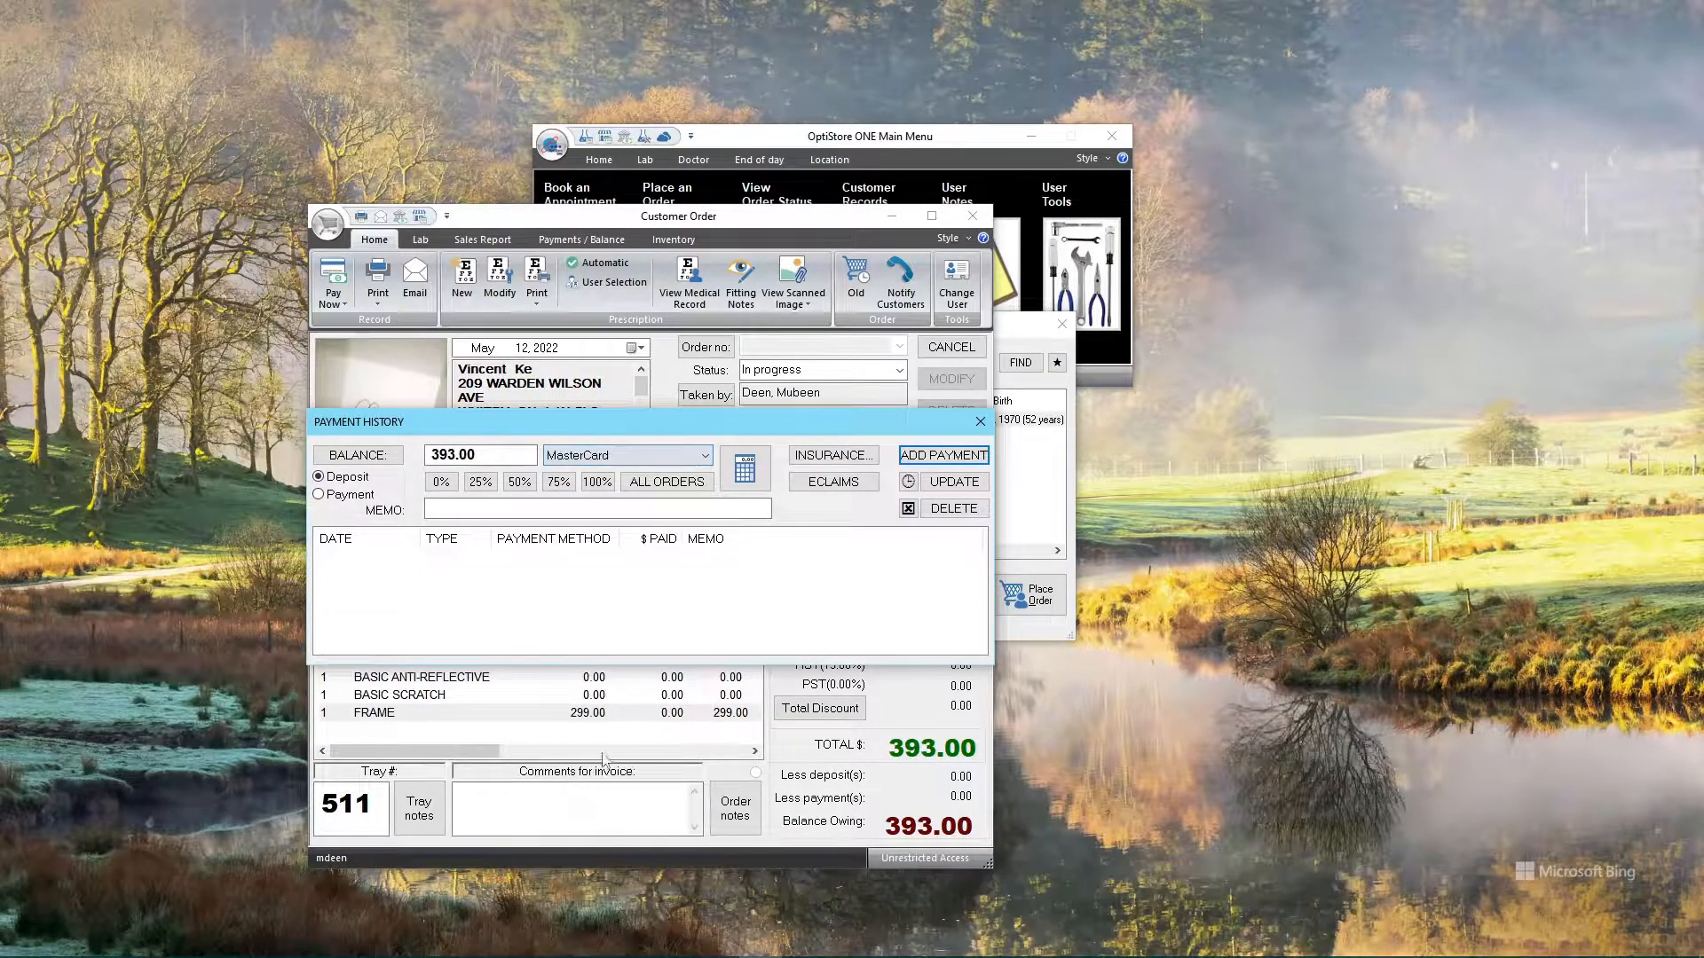
left_click(519, 488)
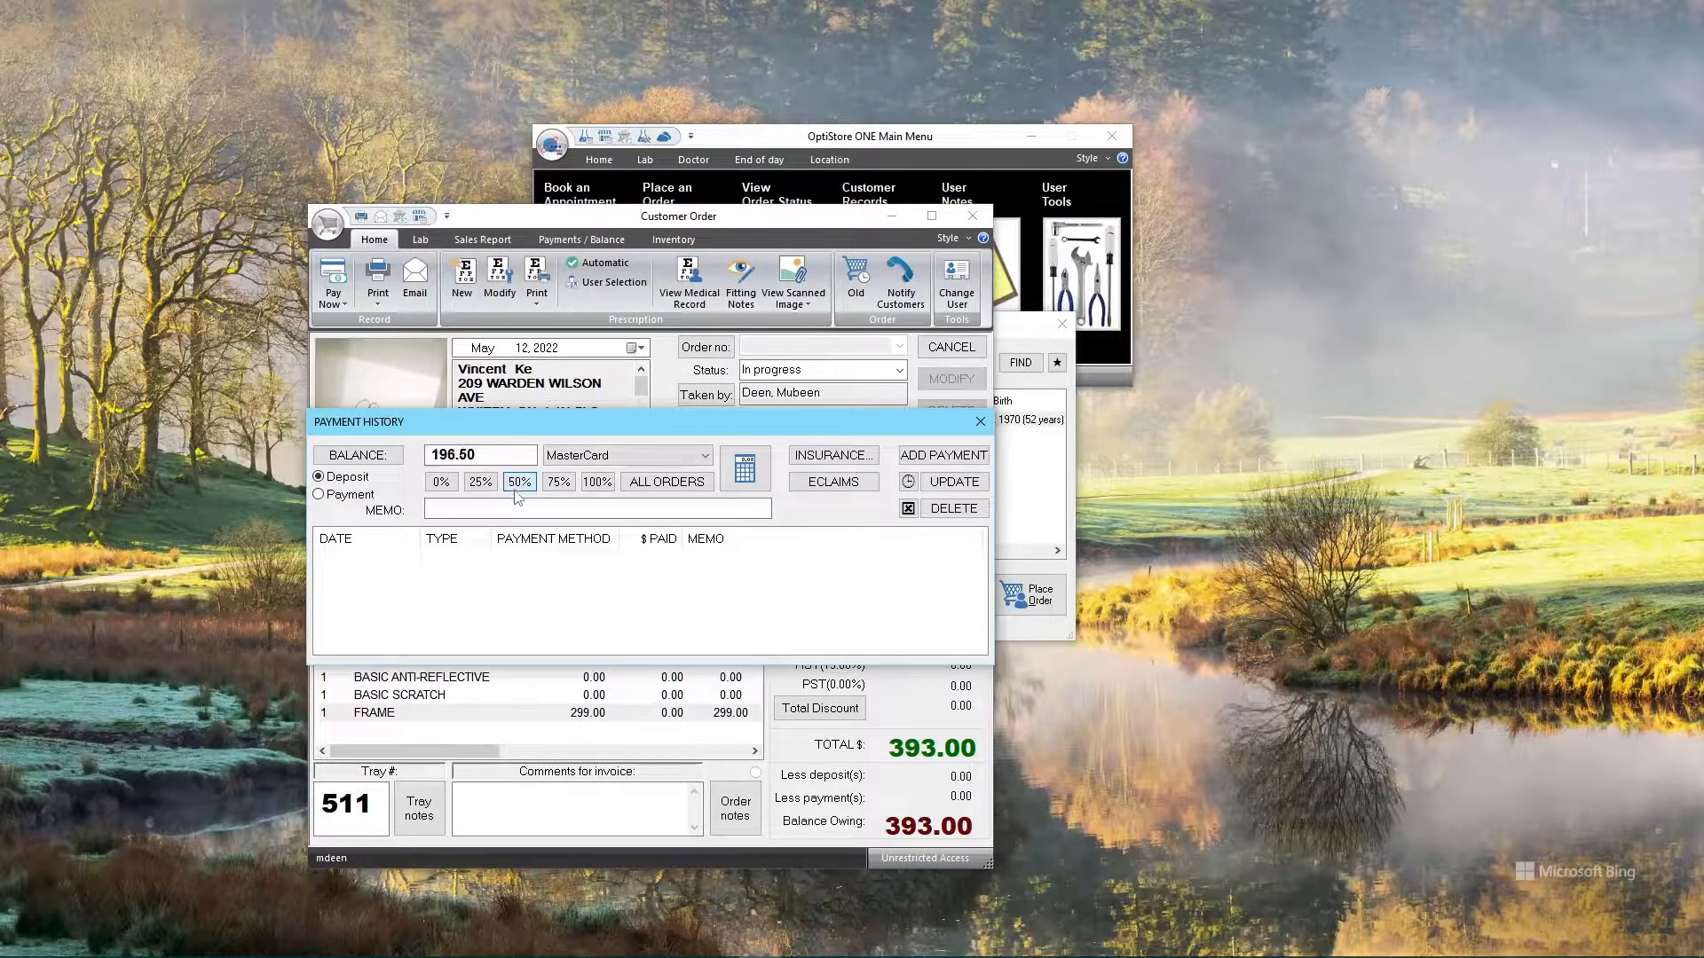
Add the 196.50 deposit and save the order, leaving 196.50 owing
left_click(927, 455)
left_click(980, 421)
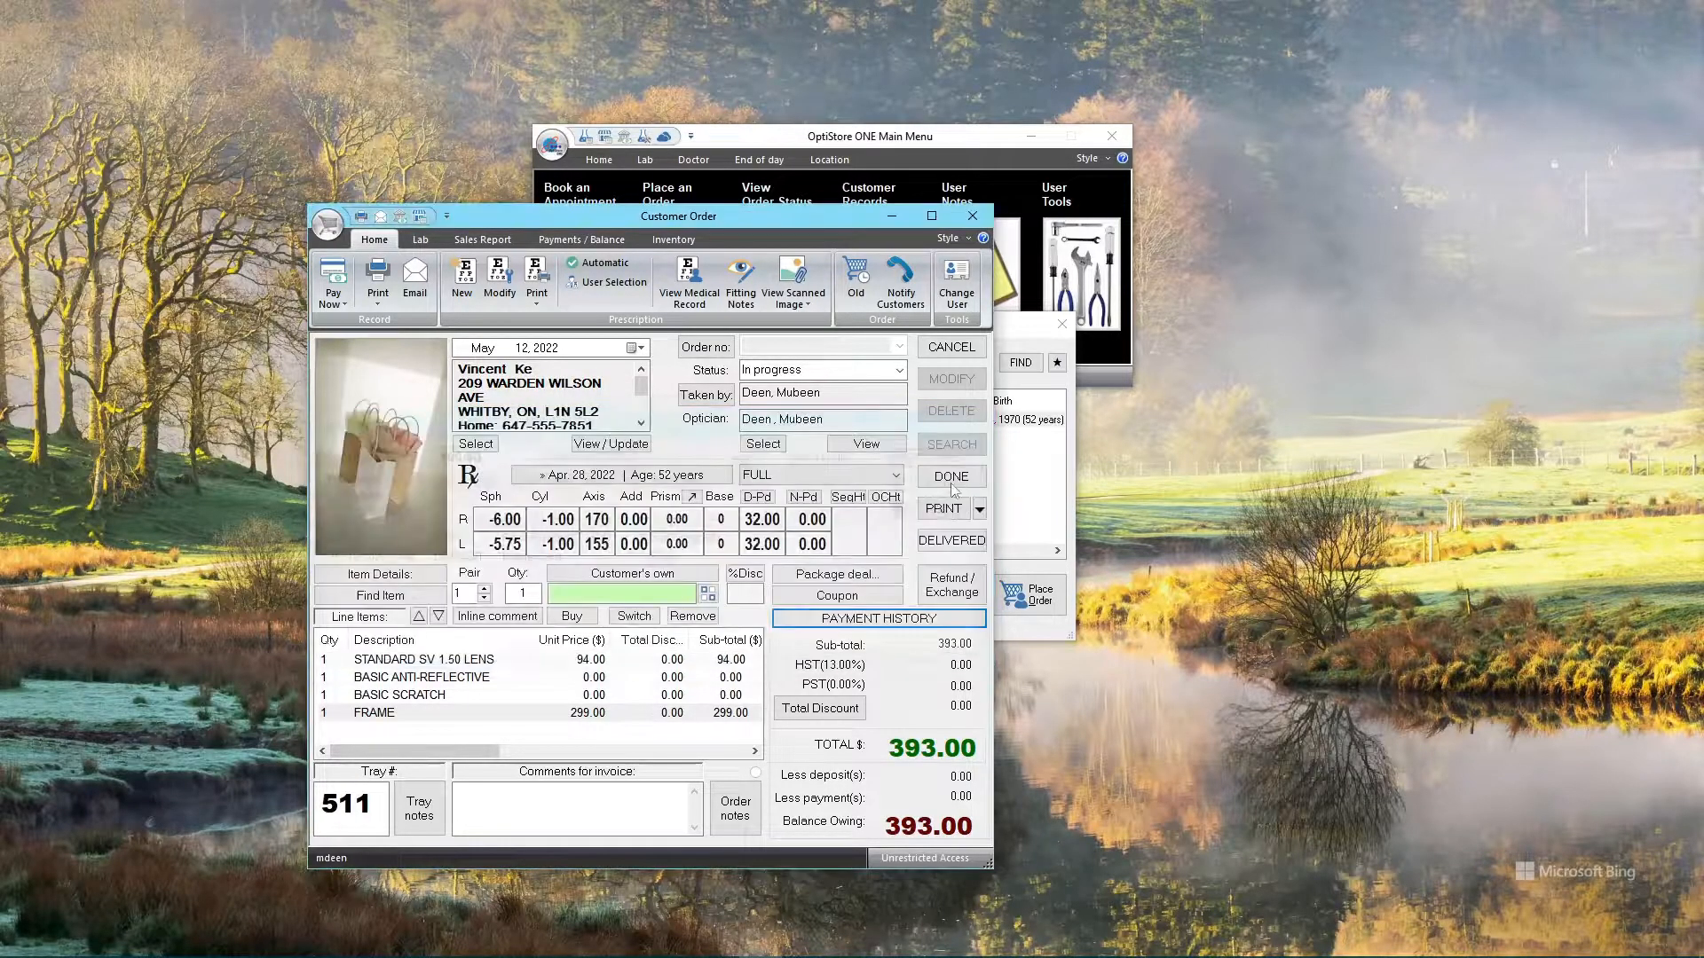
left_click(951, 477)
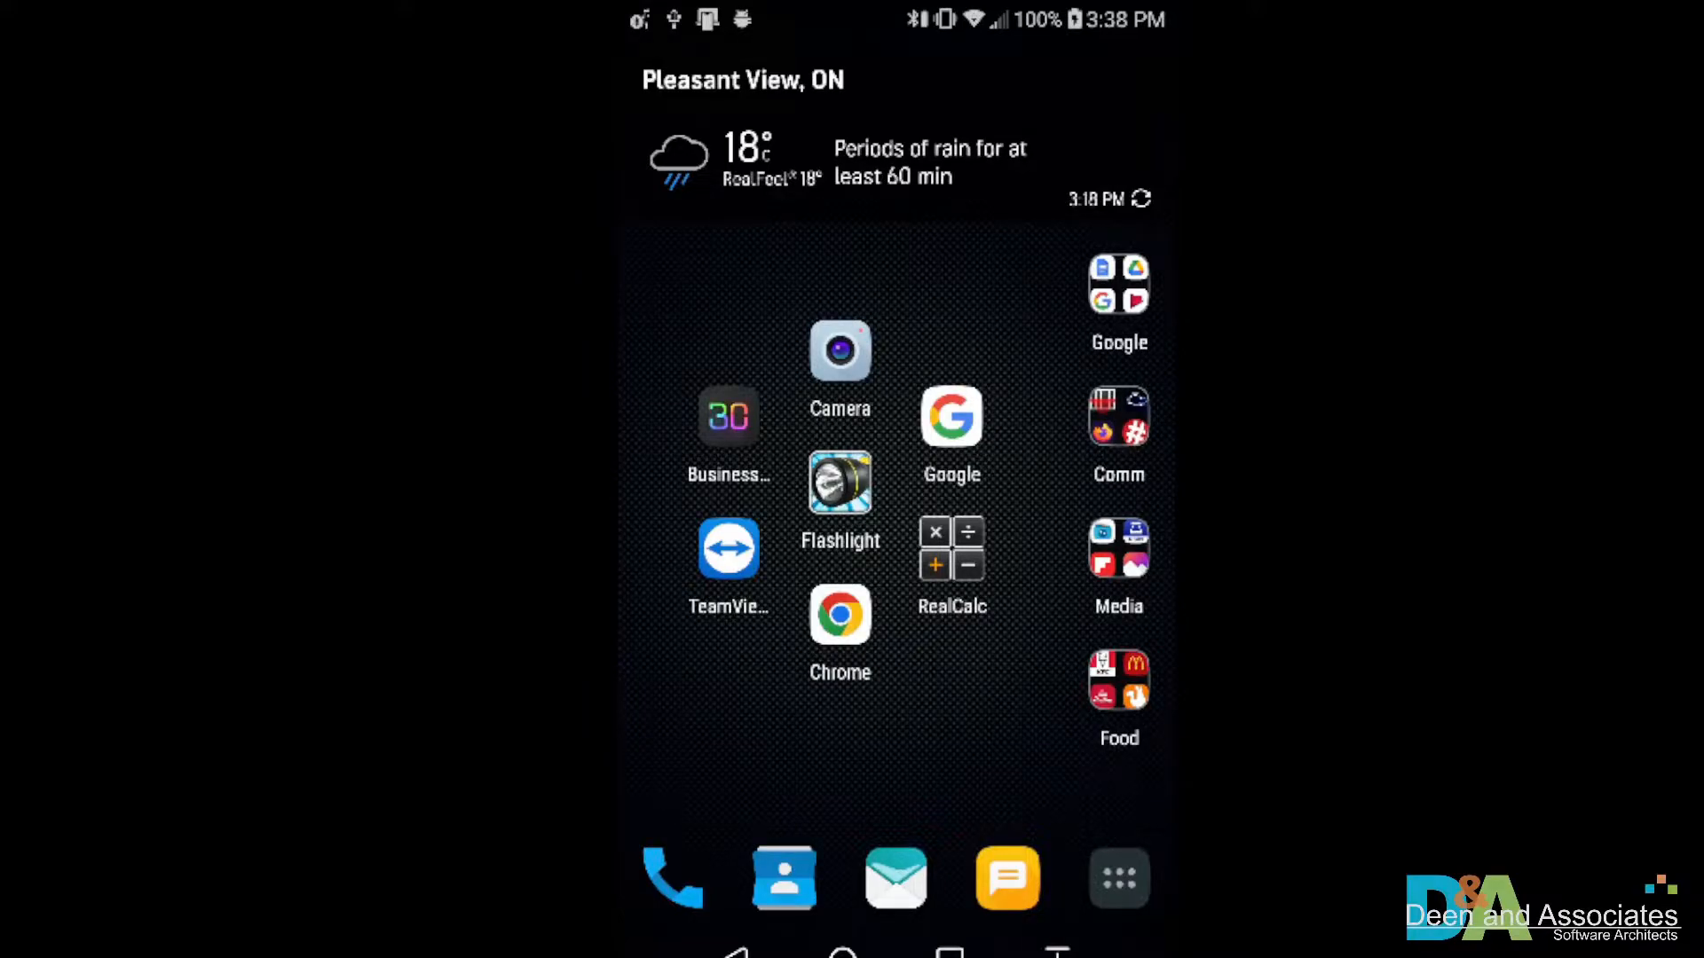
Launch Dropbox from the Media folder and go to Apps › OptiStoreONEConnector › Unsorted
left_click(1119, 548)
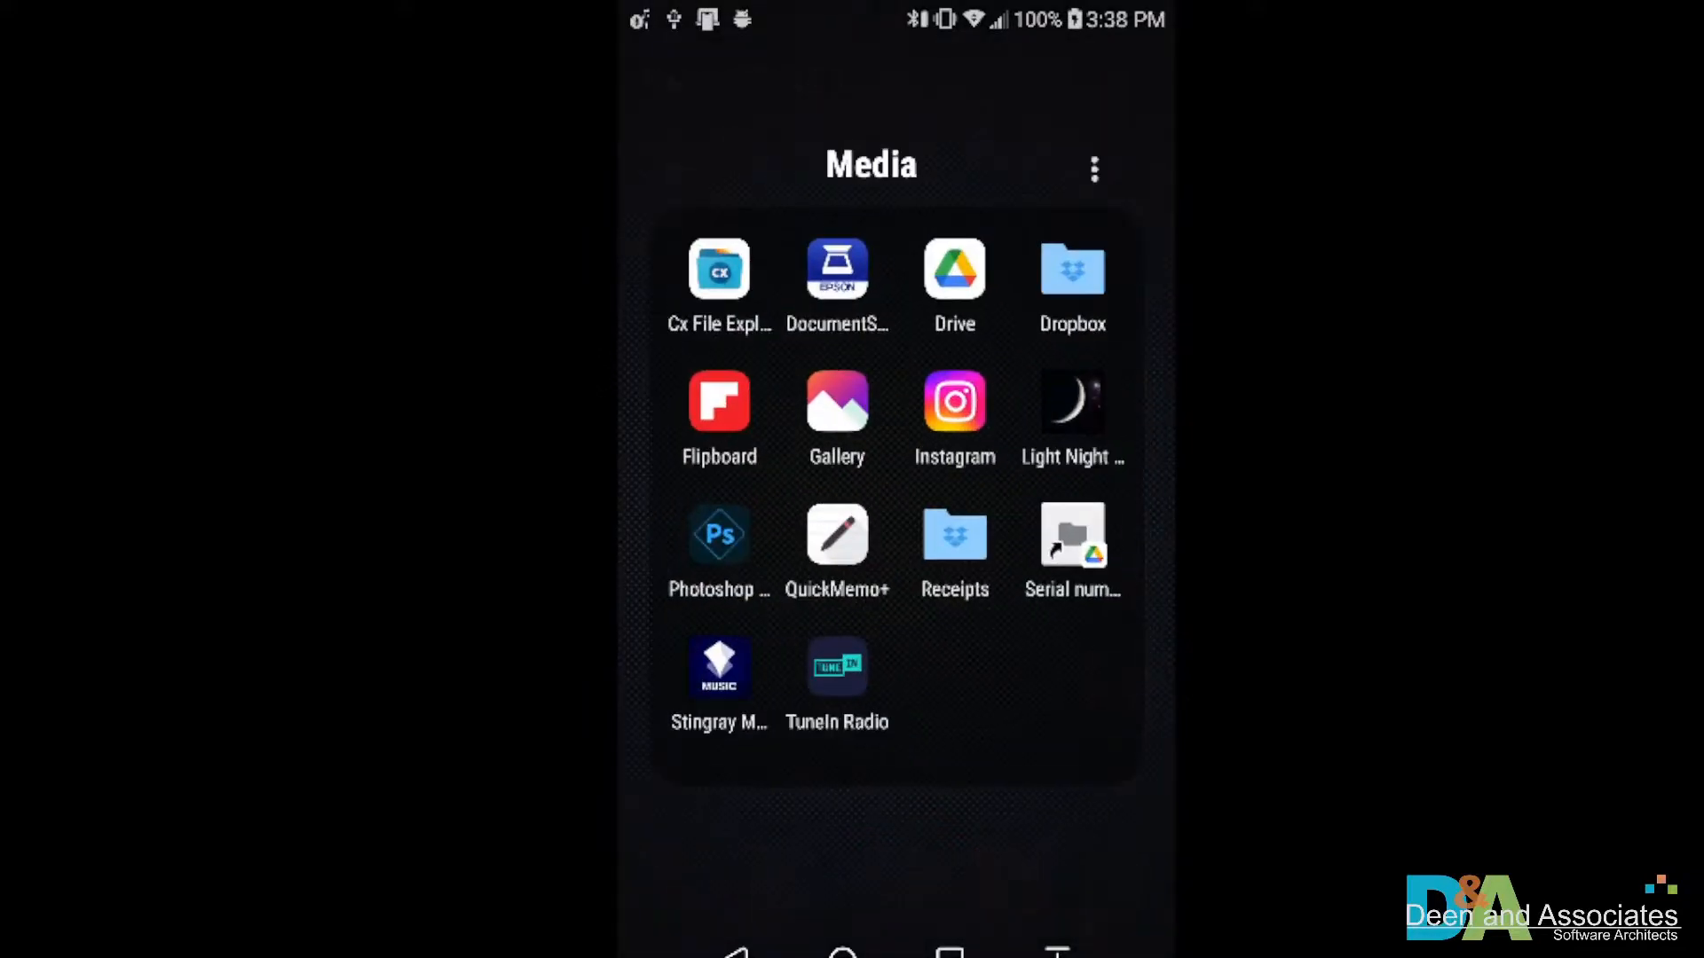
left_click(1073, 269)
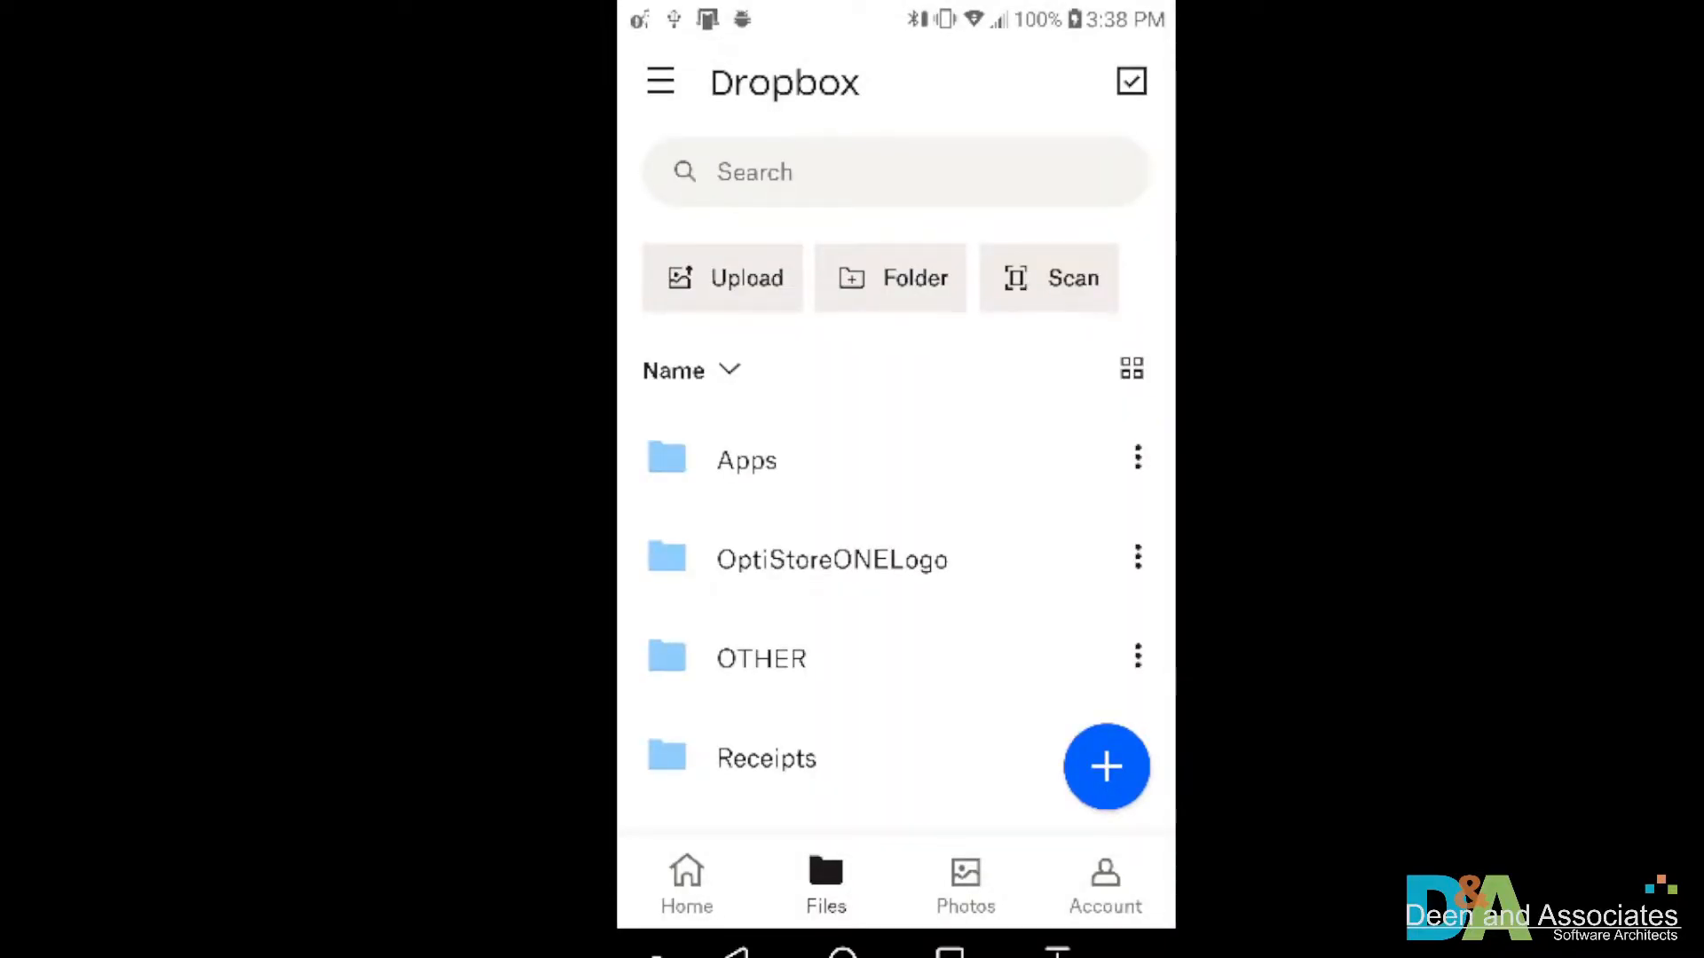
left_click(746, 459)
left_click(864, 545)
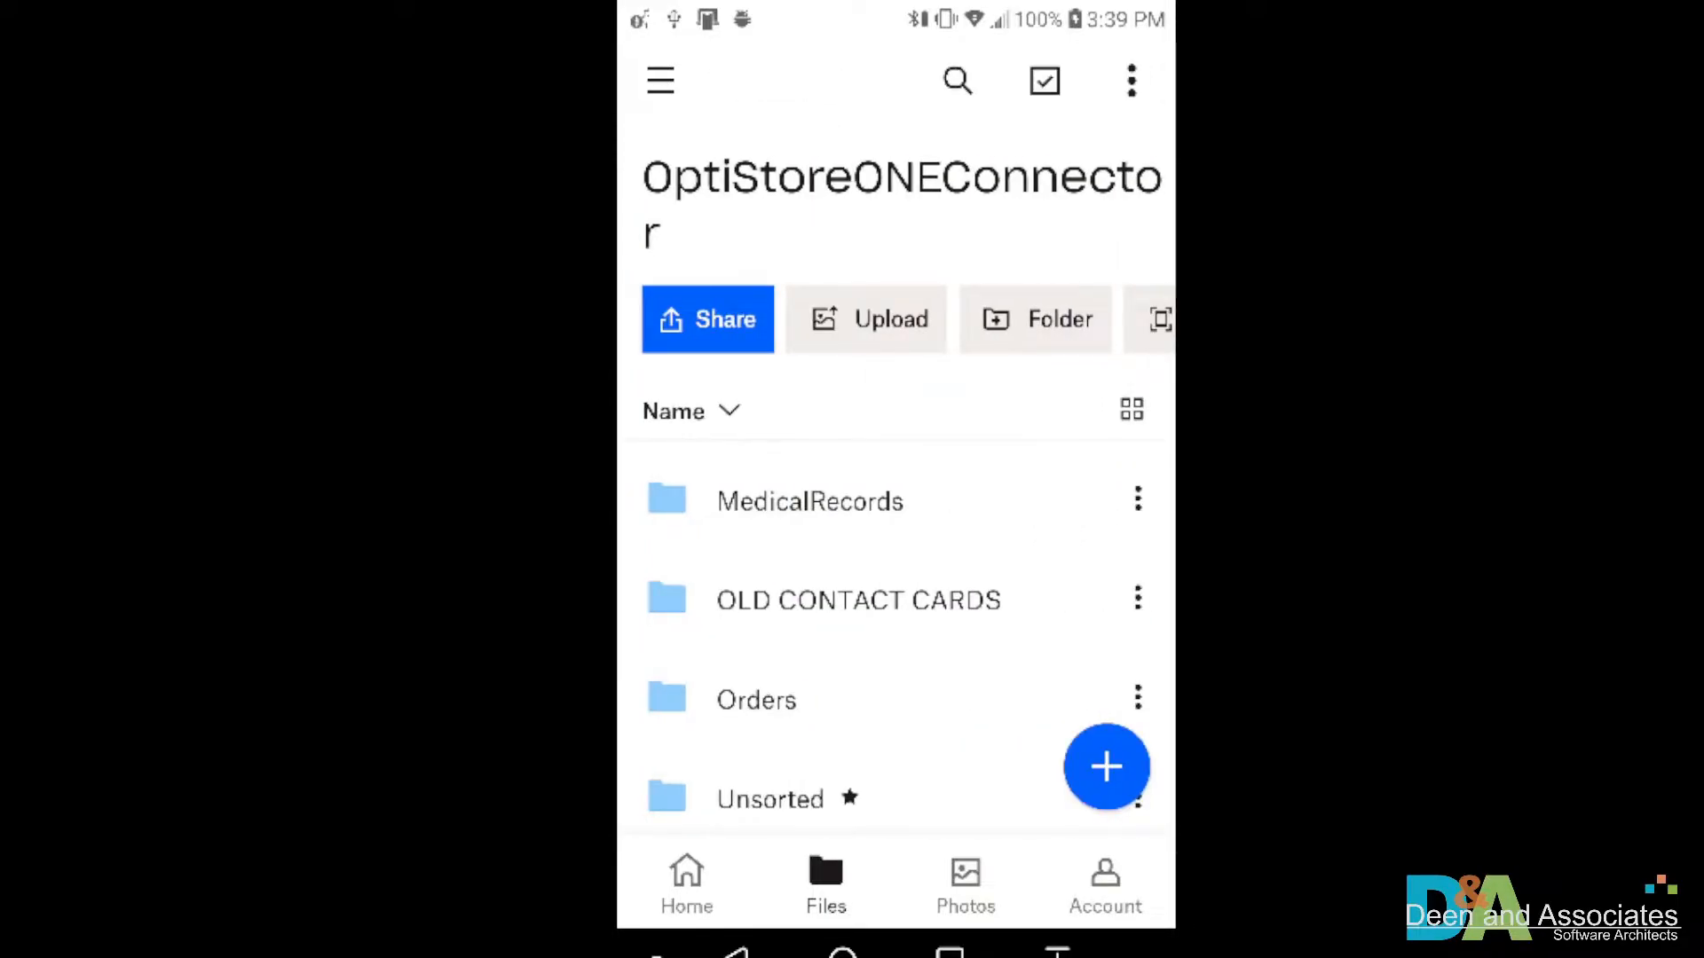
left_click(822, 833)
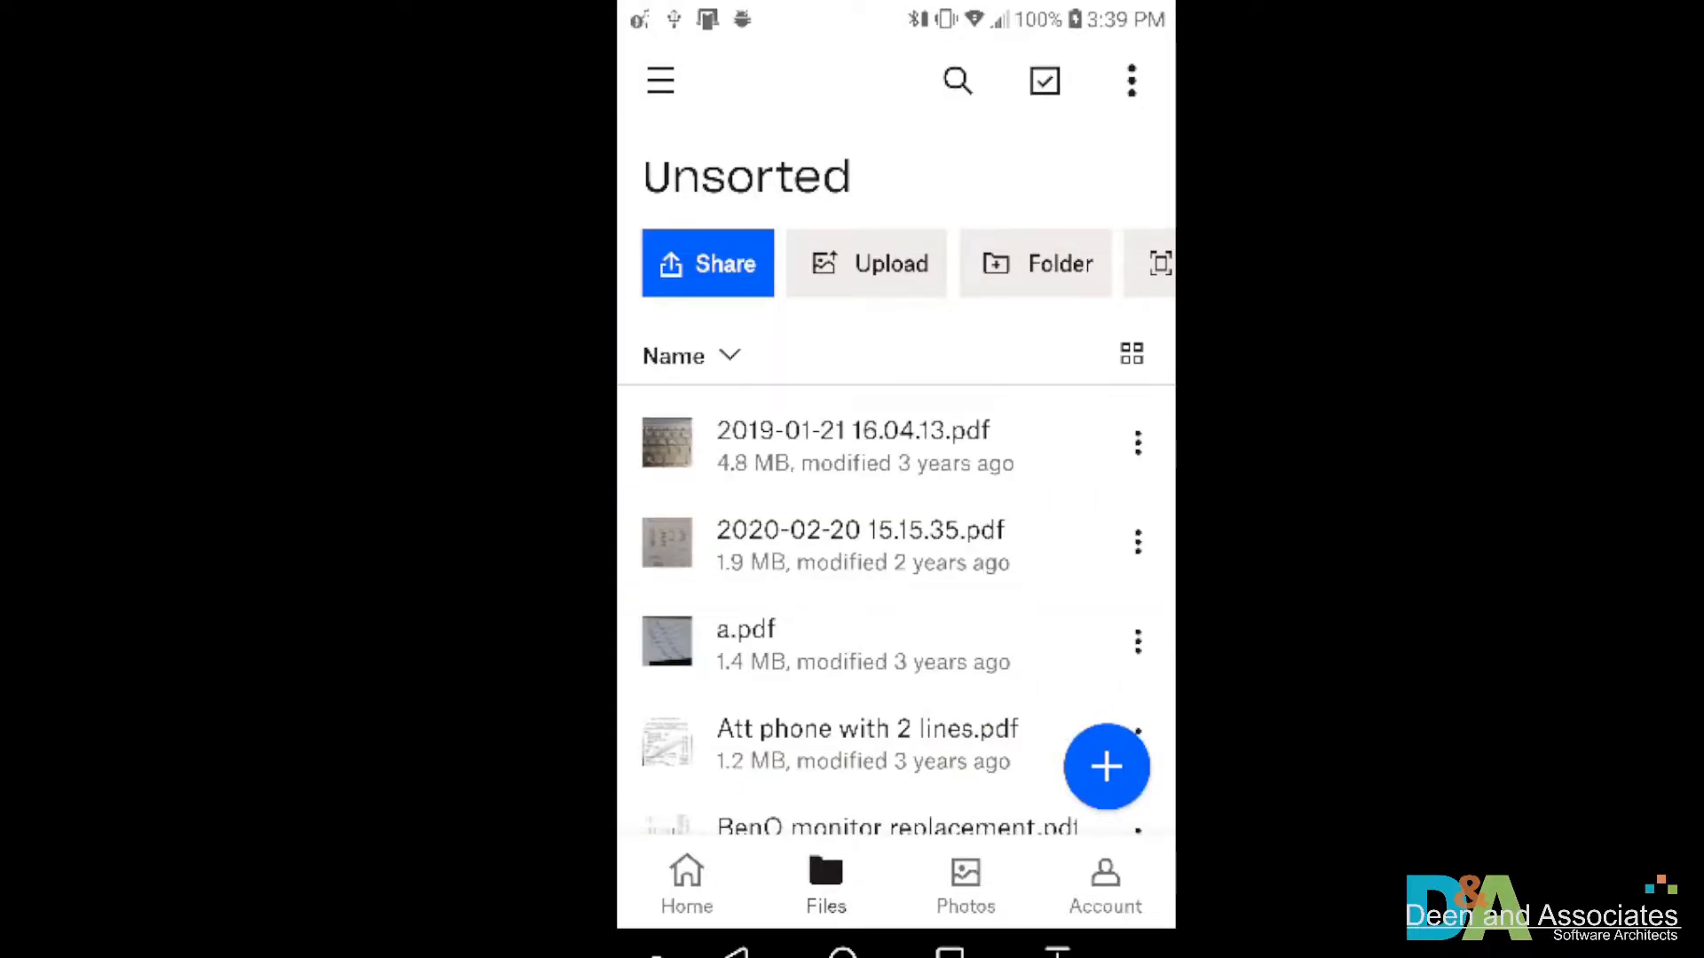
Scan the paper prescription into Unsorted and continue to its Save as screen (2022-06-07 15.39.31.pdf)
left_click(1106, 766)
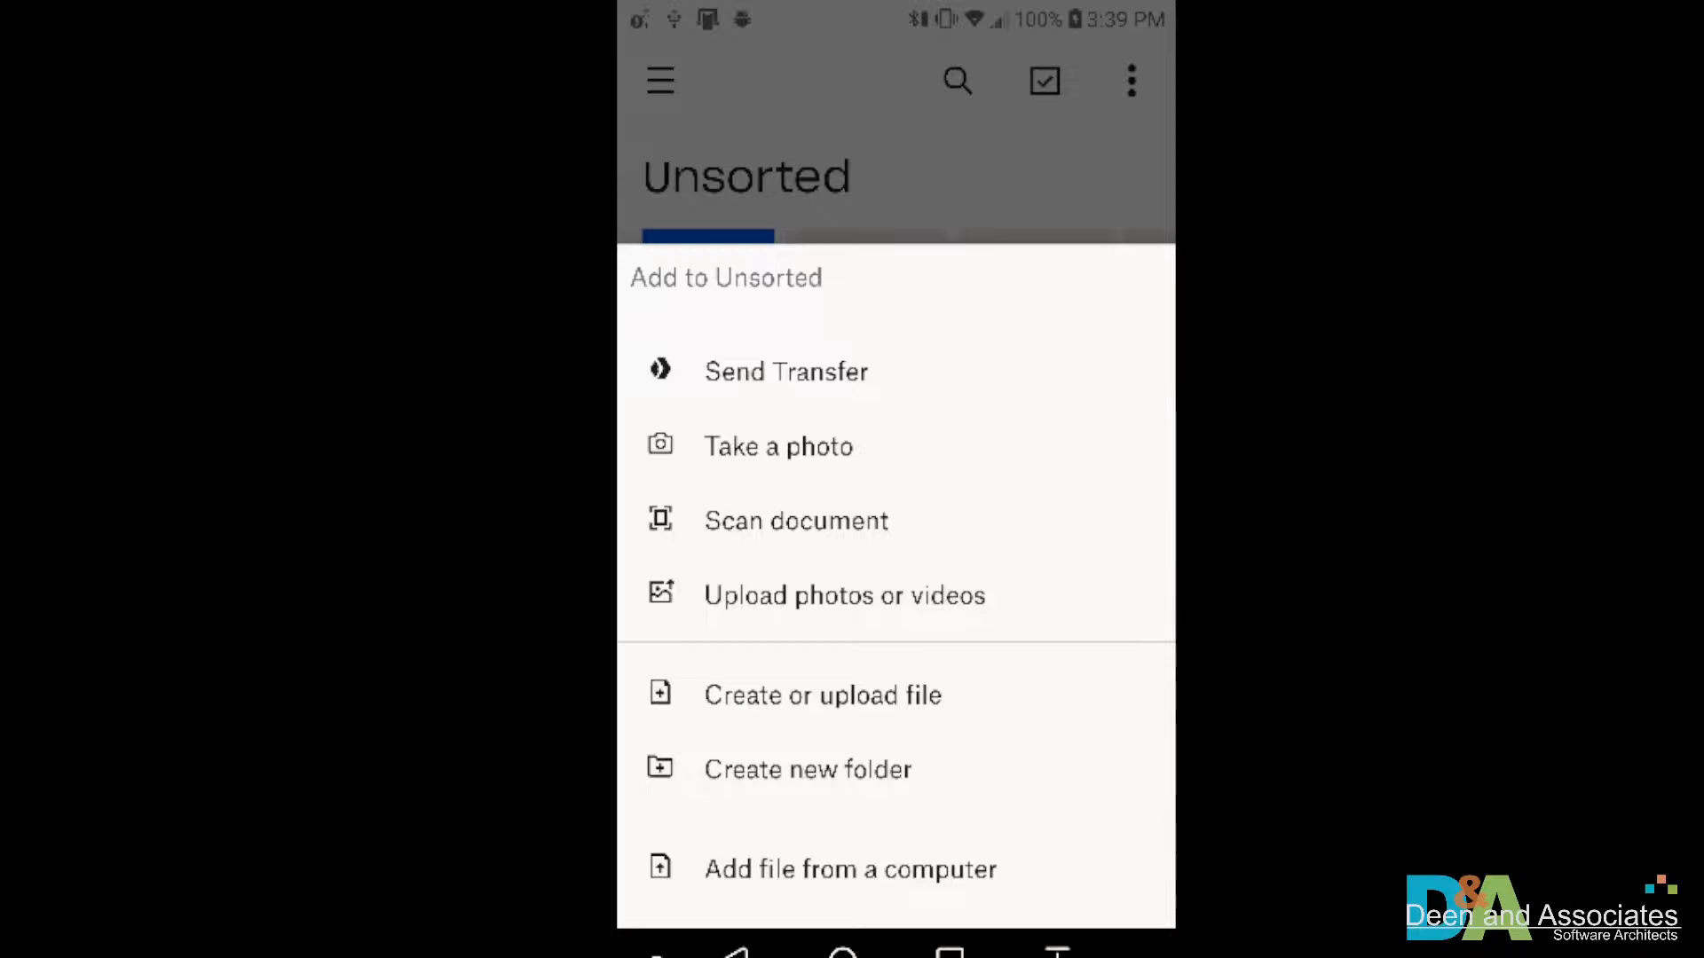
left_click(796, 521)
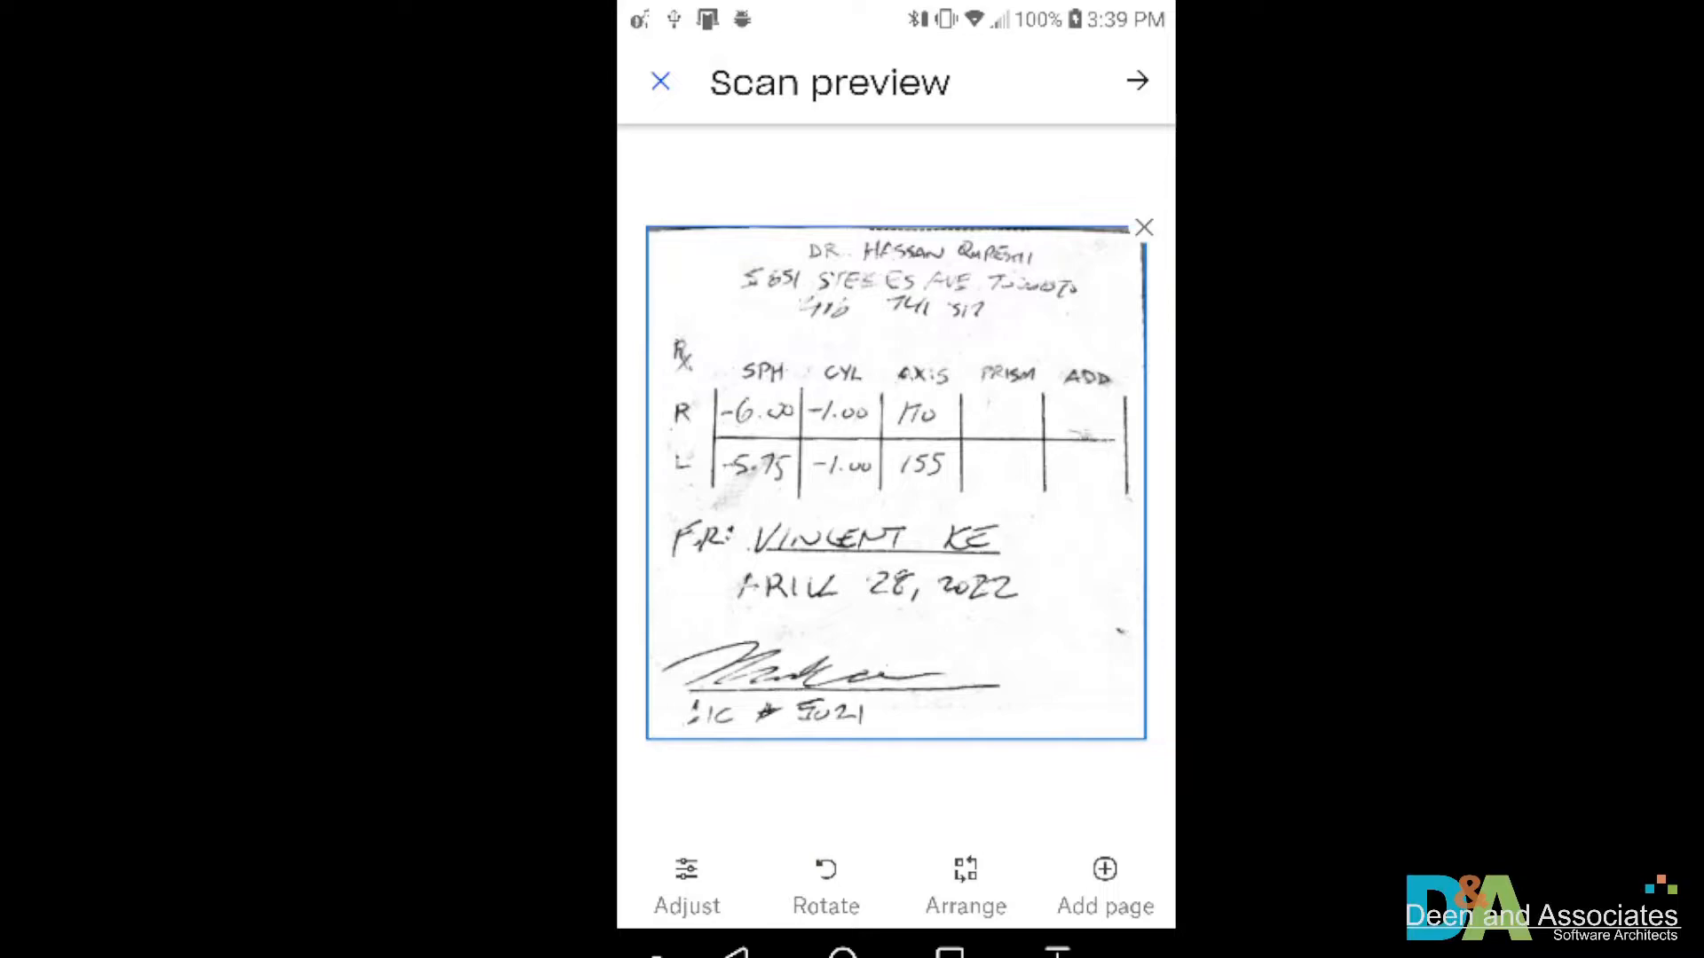
left_click(1137, 80)
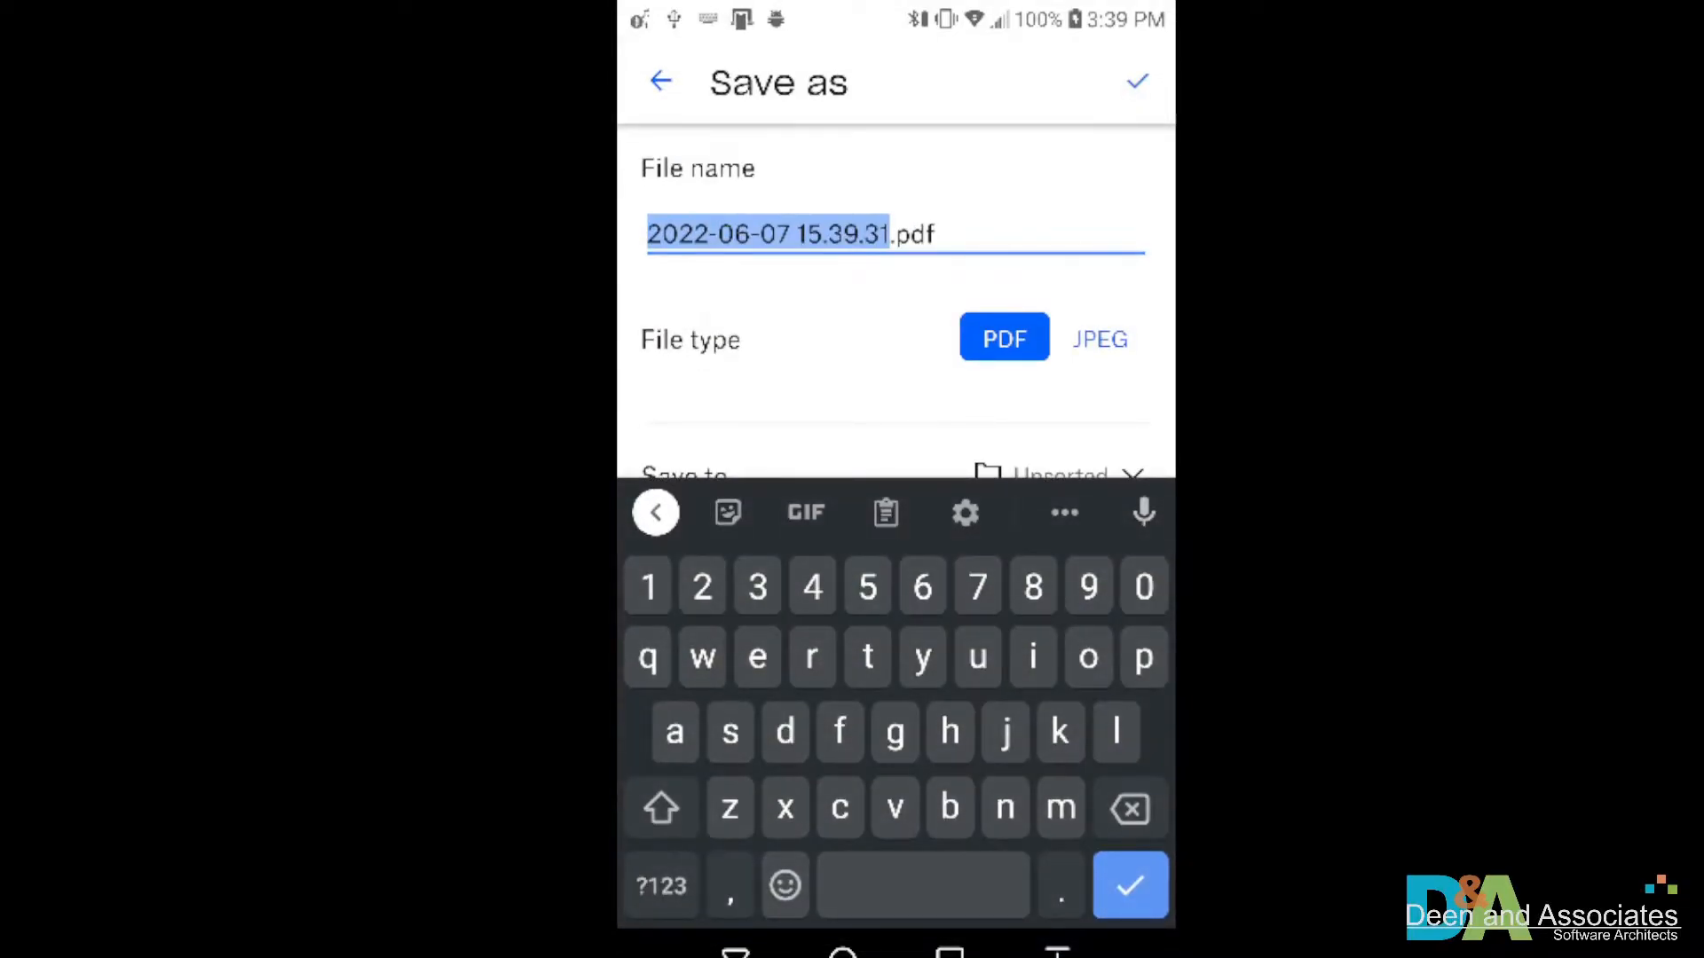
Put the customer's name before 2022-06-07 15.39.31 in the scan's file name and save it as PDF
left_click(677, 234)
left_click_drag(677, 269, 647, 270)
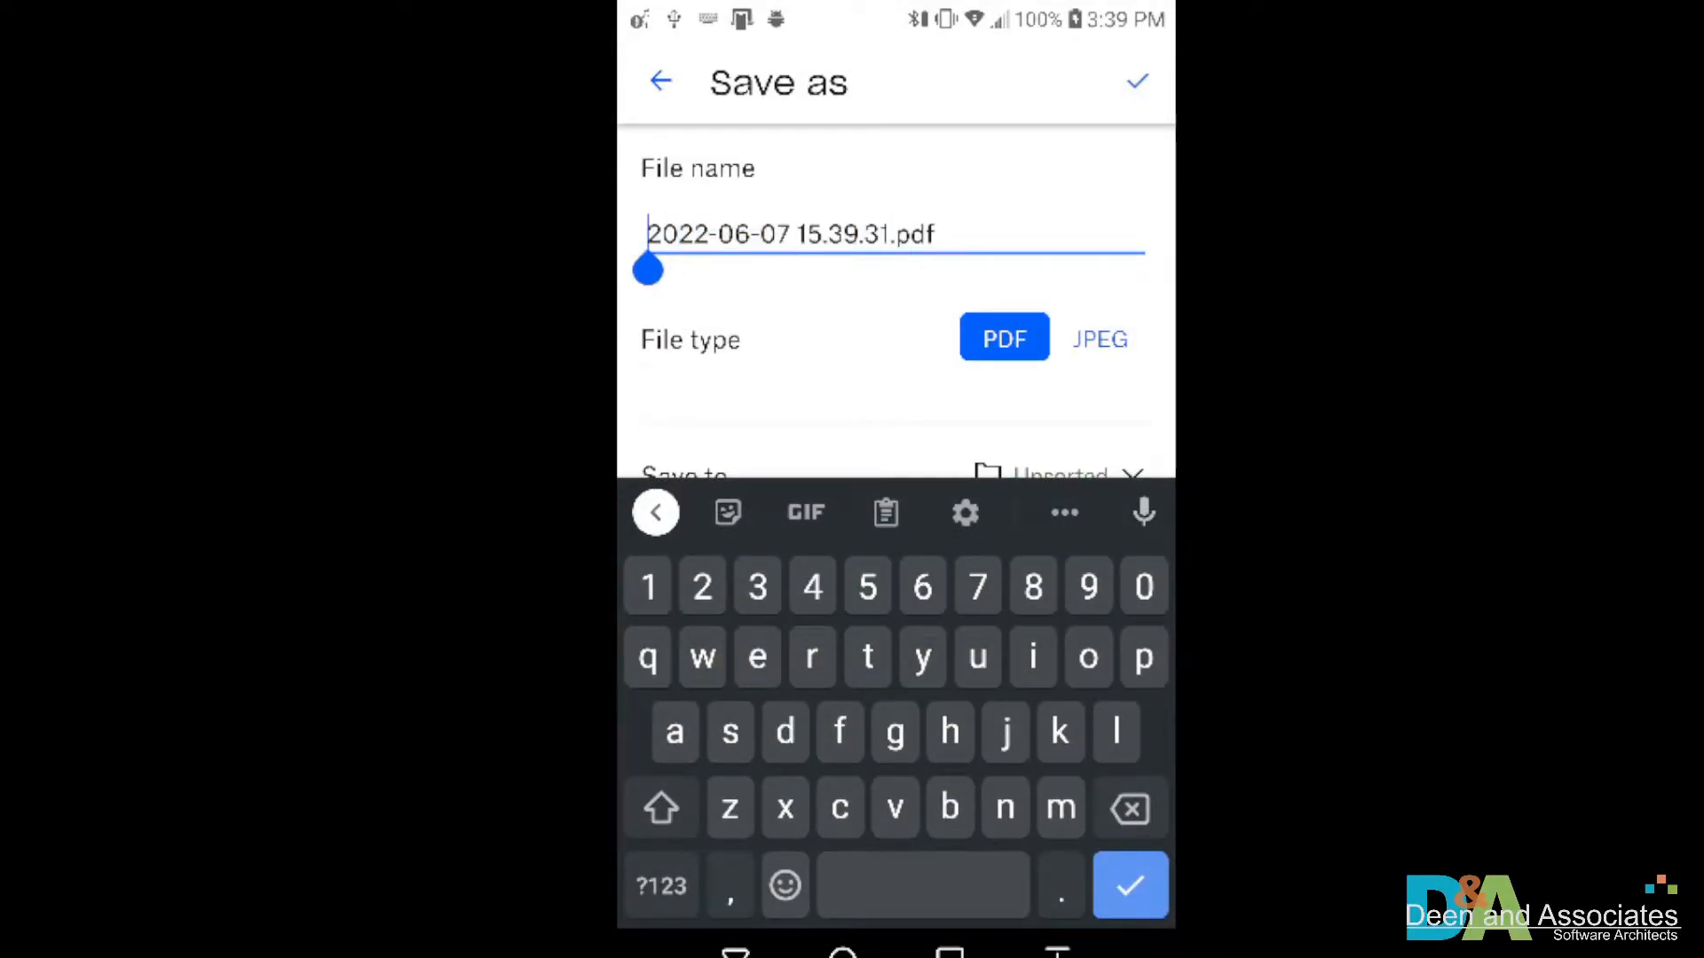
left_click(661, 809)
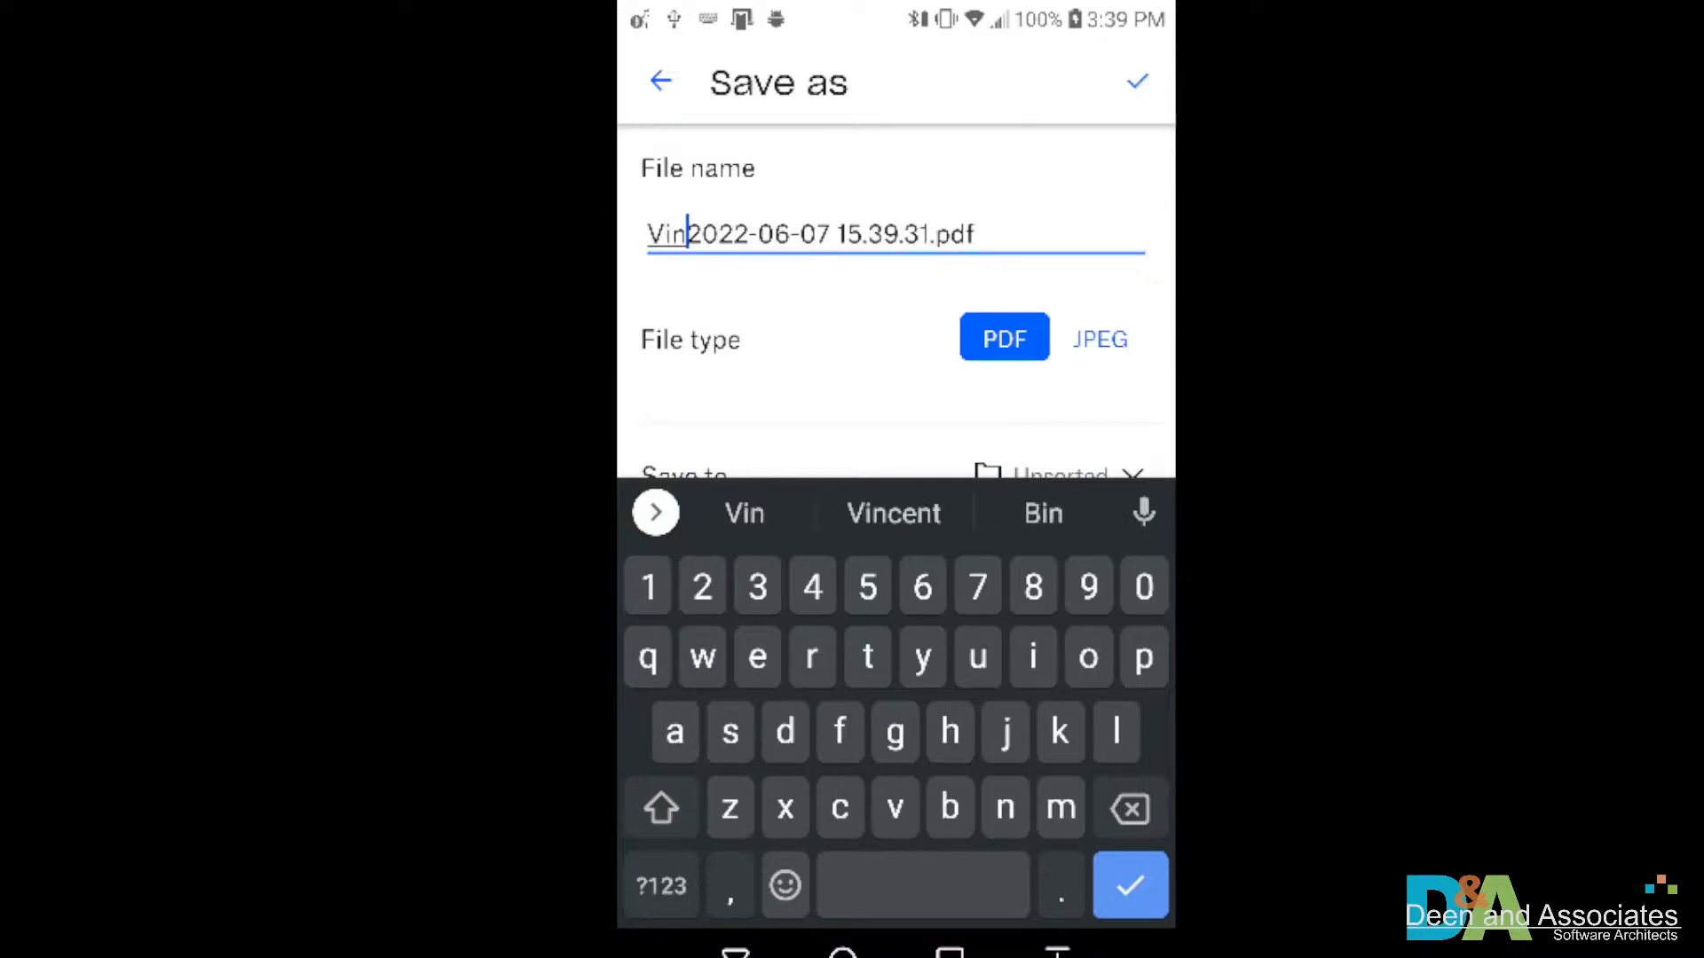
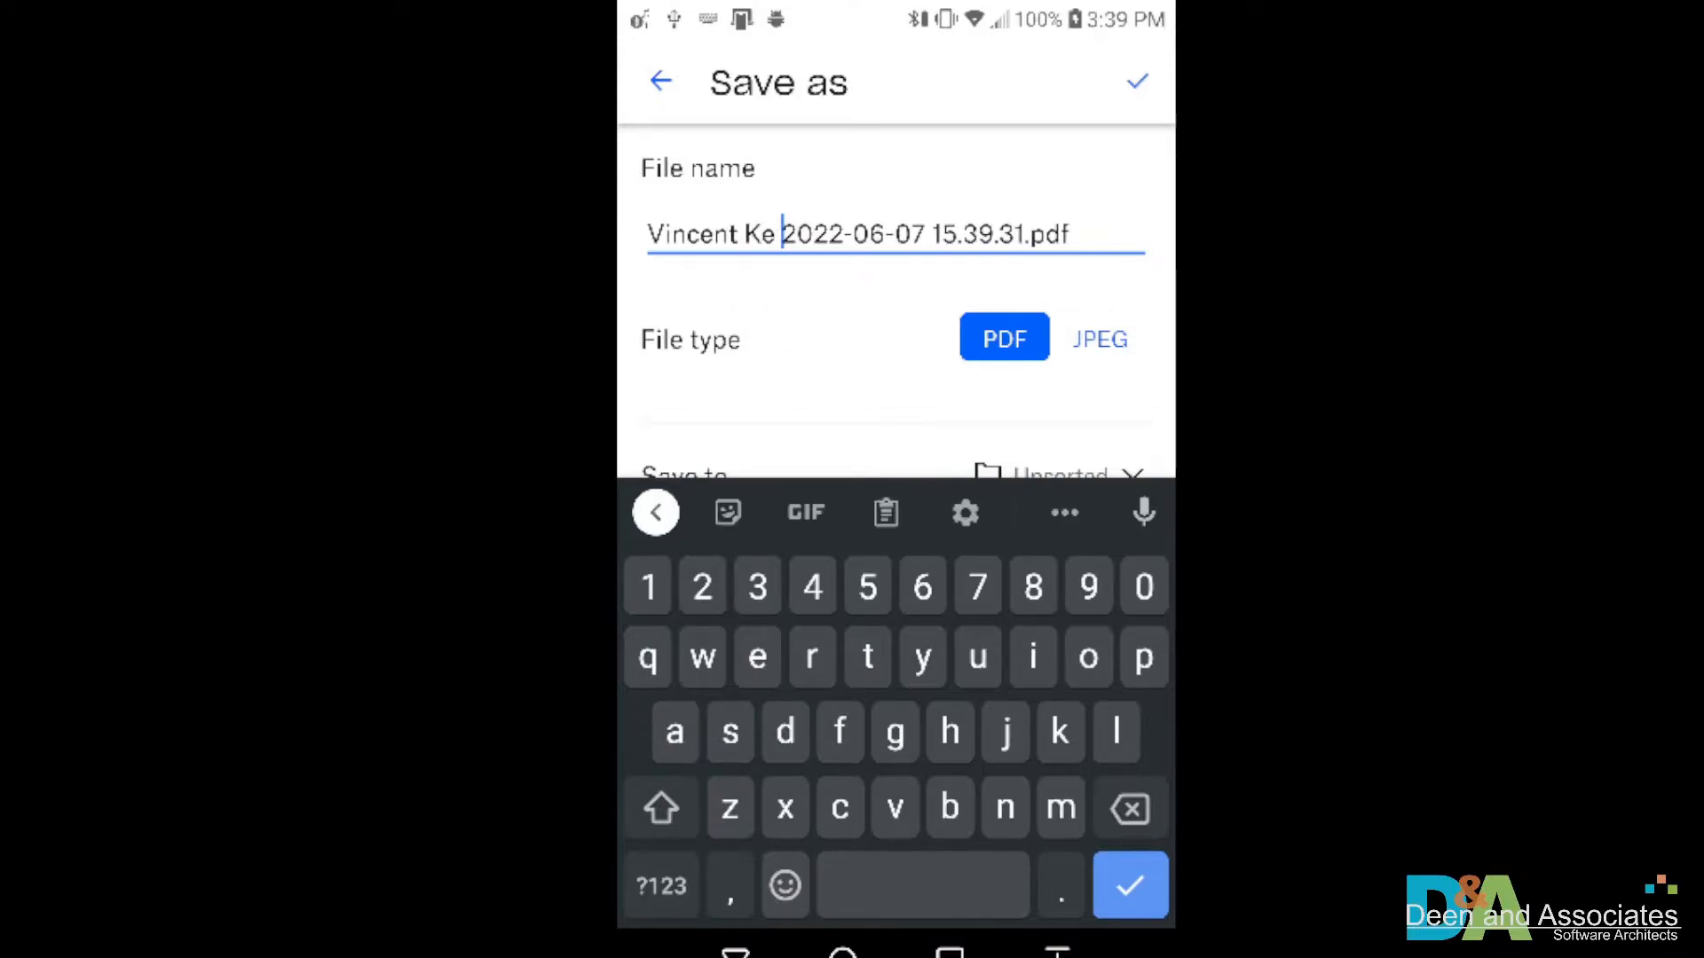
left_click(1138, 82)
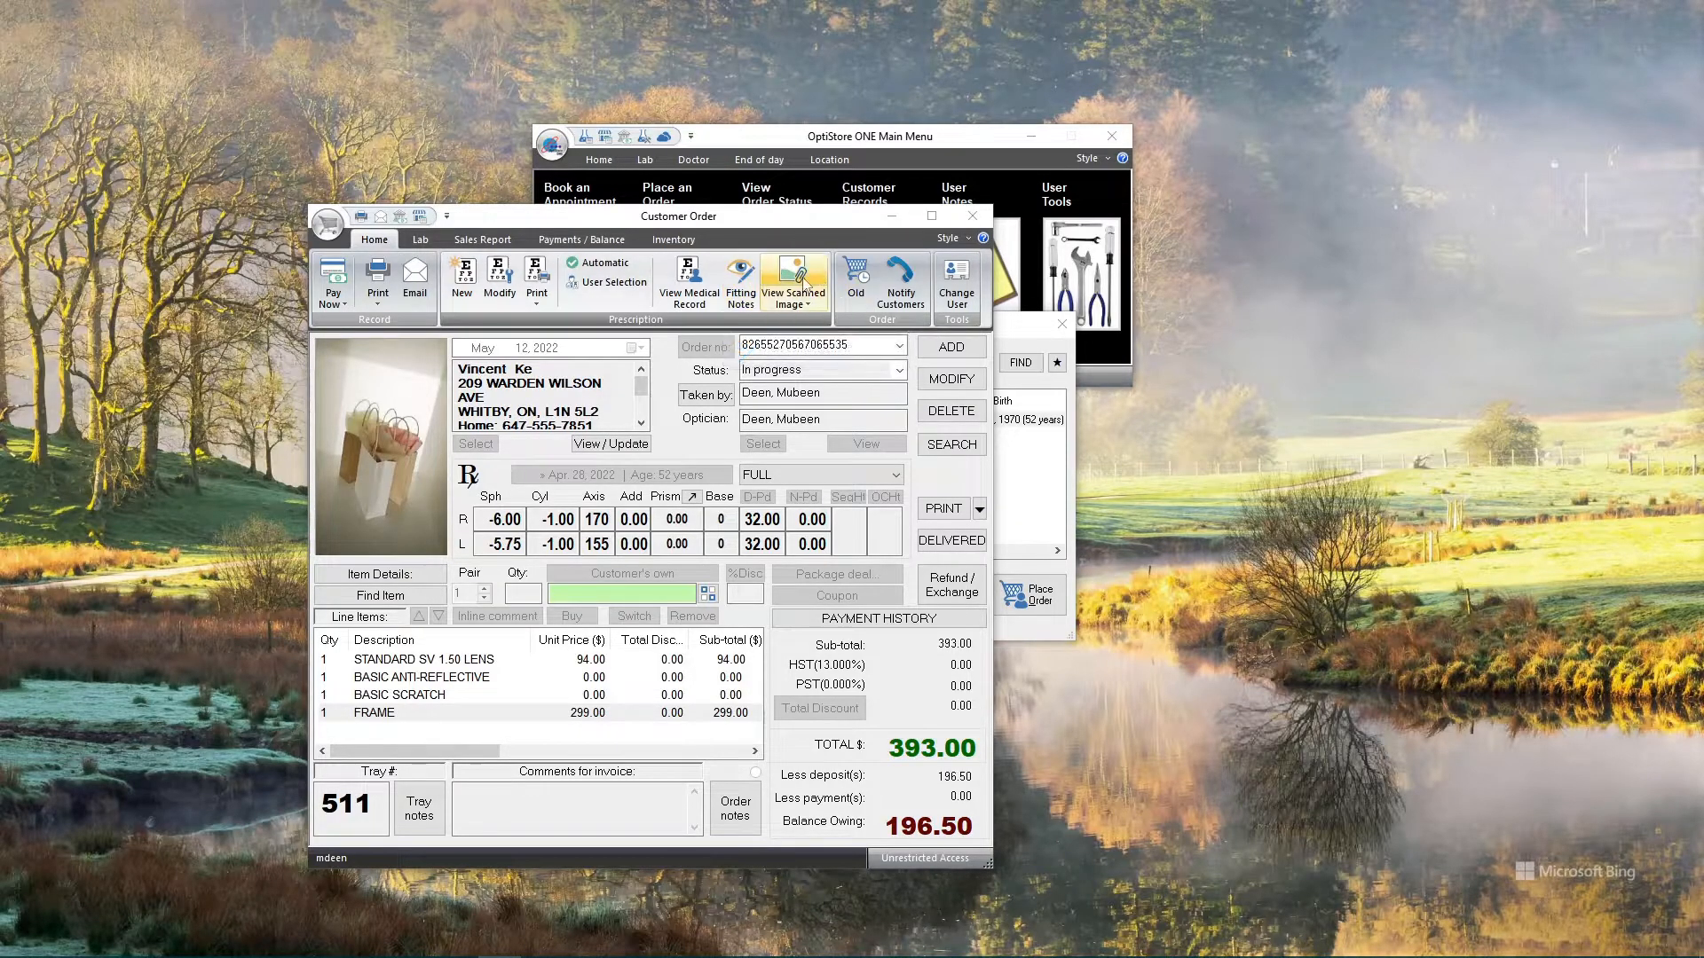
In the Cloud Storage Organizer, select the scanned PDF and the 2022-04-28 prescription row
left_click(800, 307)
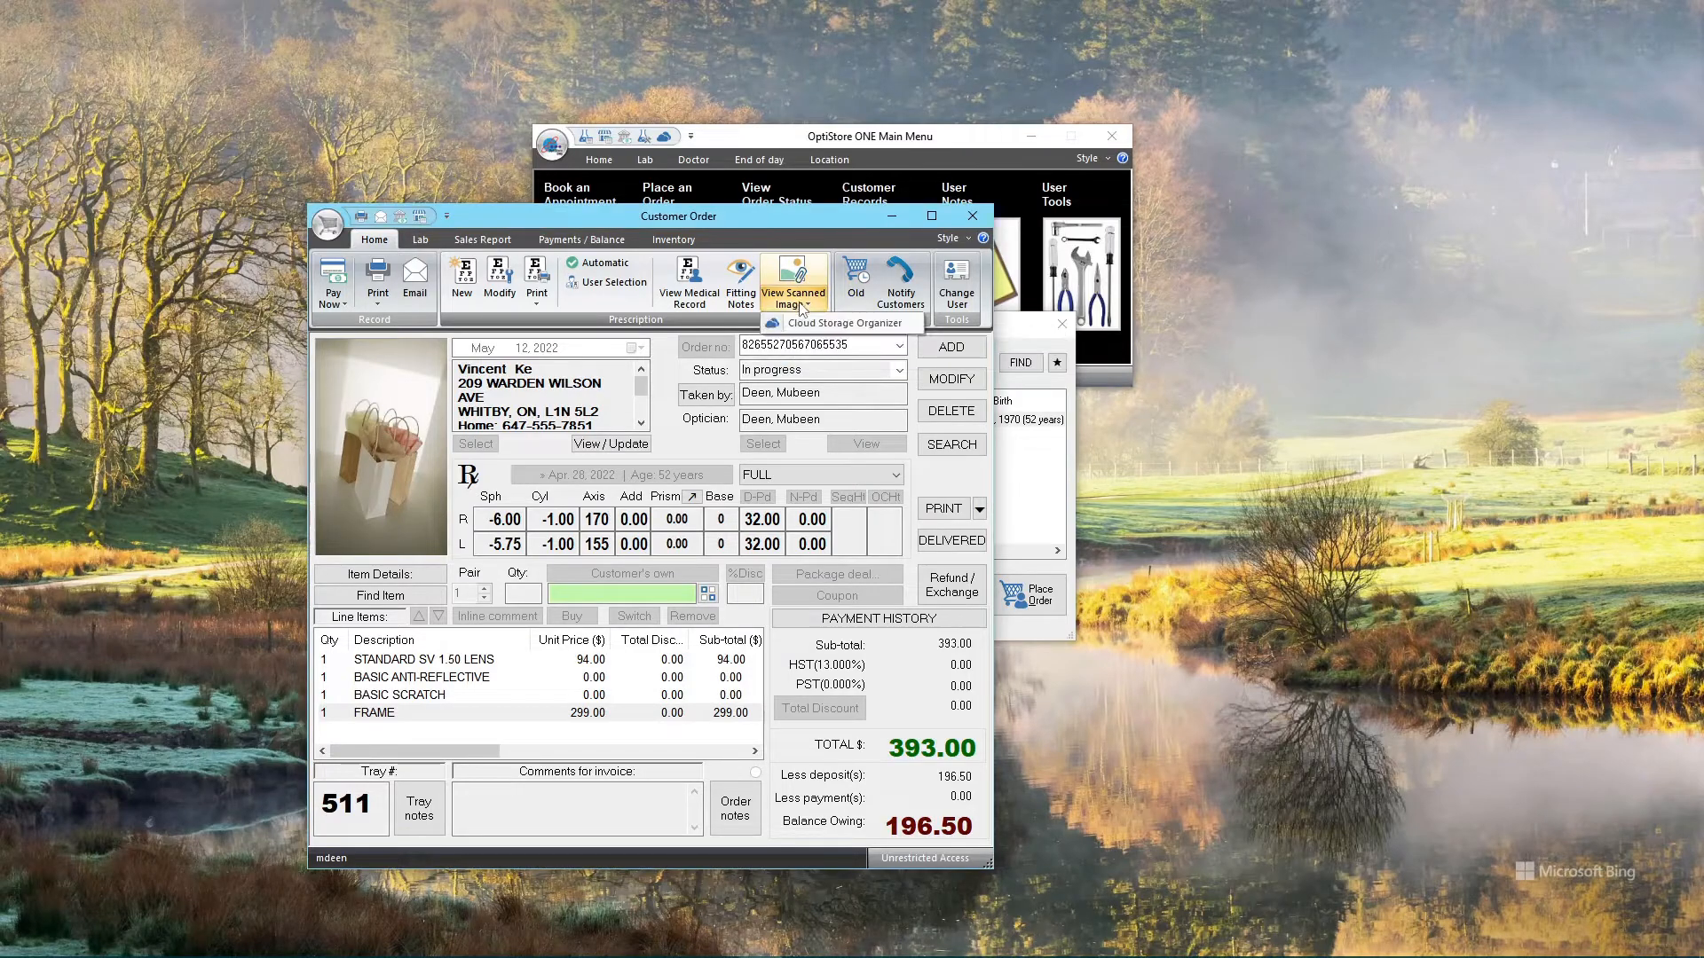
left_click(868, 325)
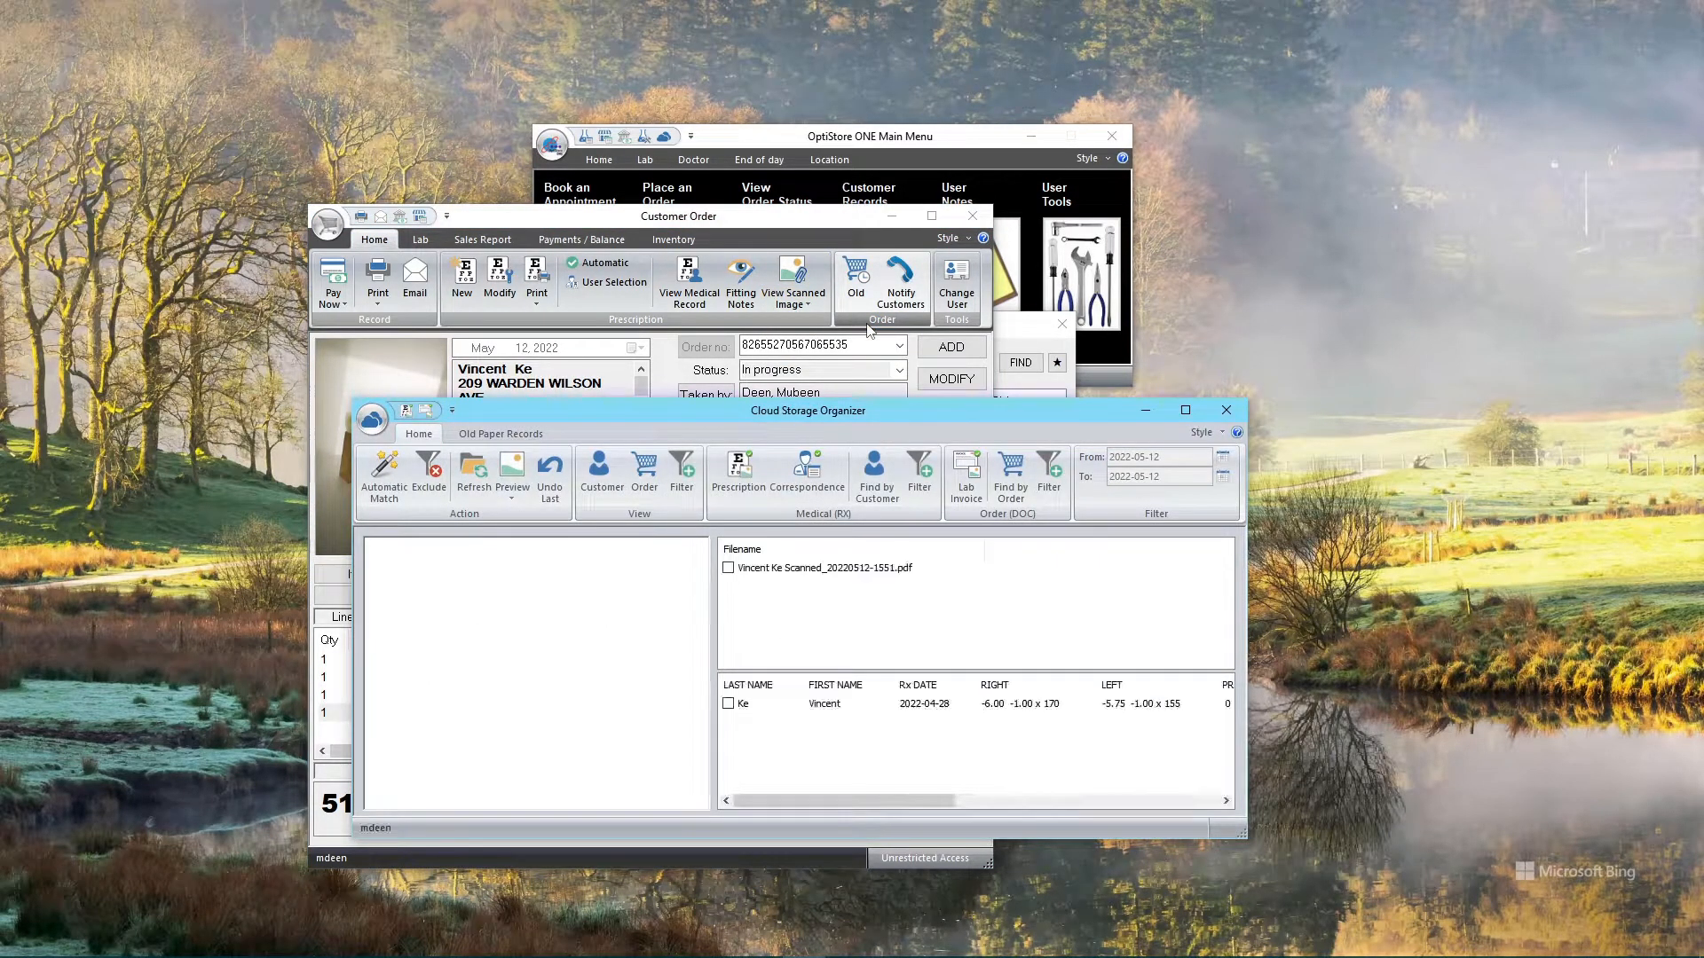
left_click(786, 571)
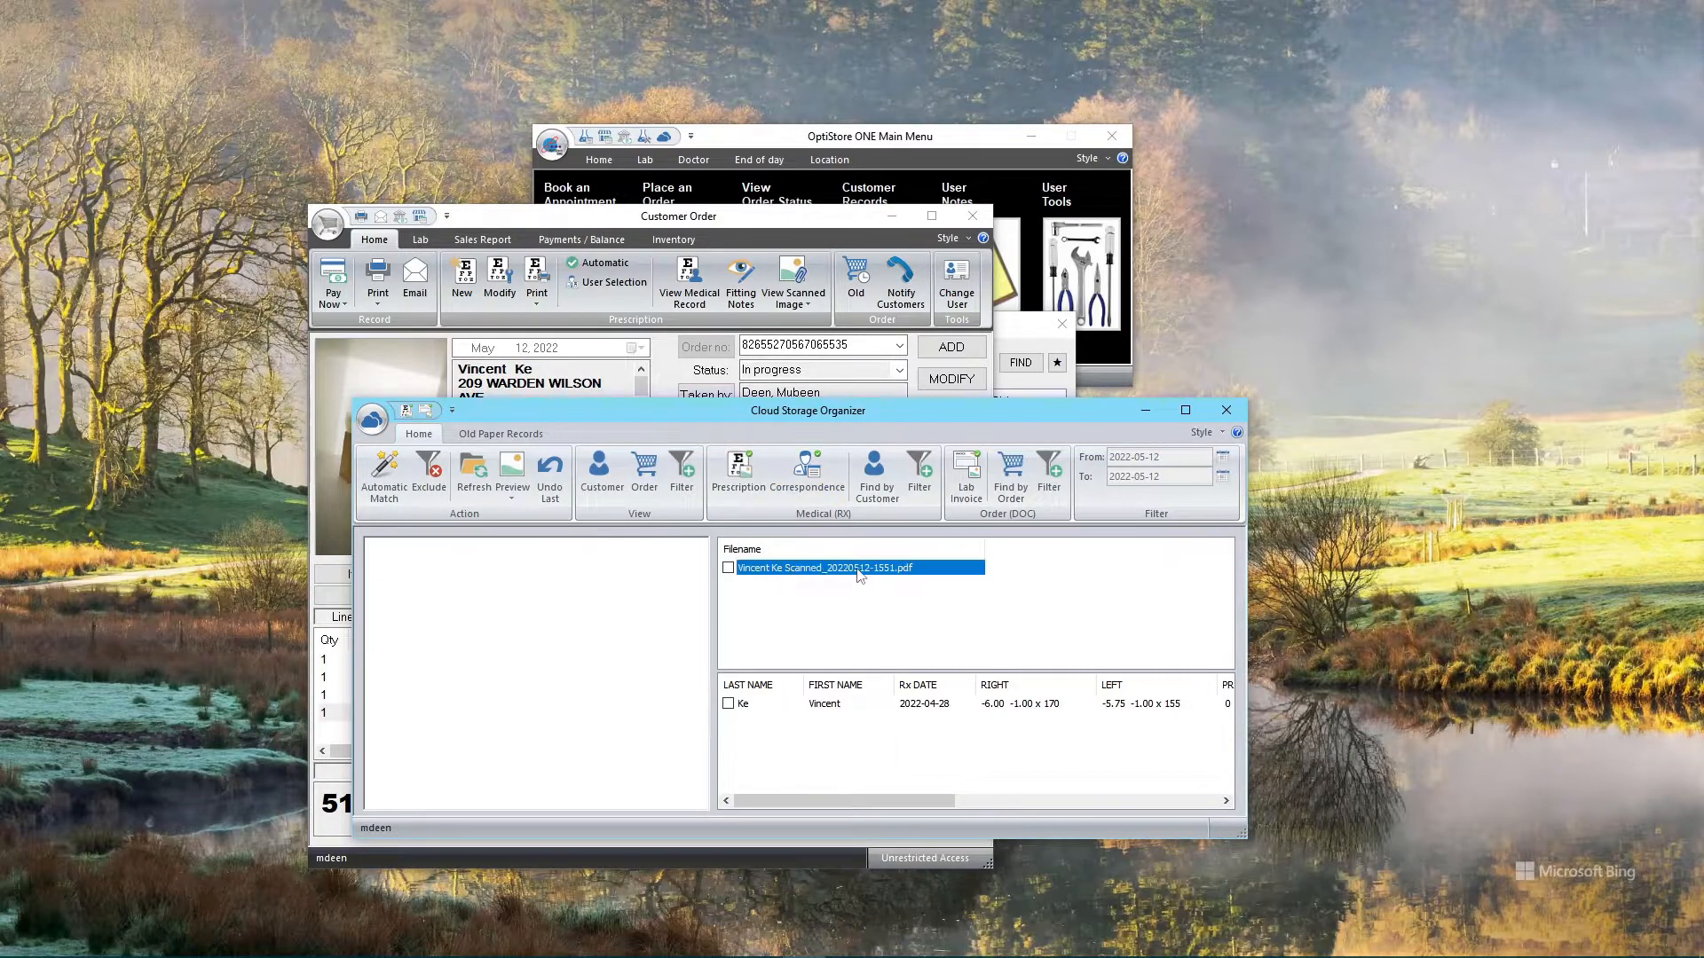
left_click(828, 706)
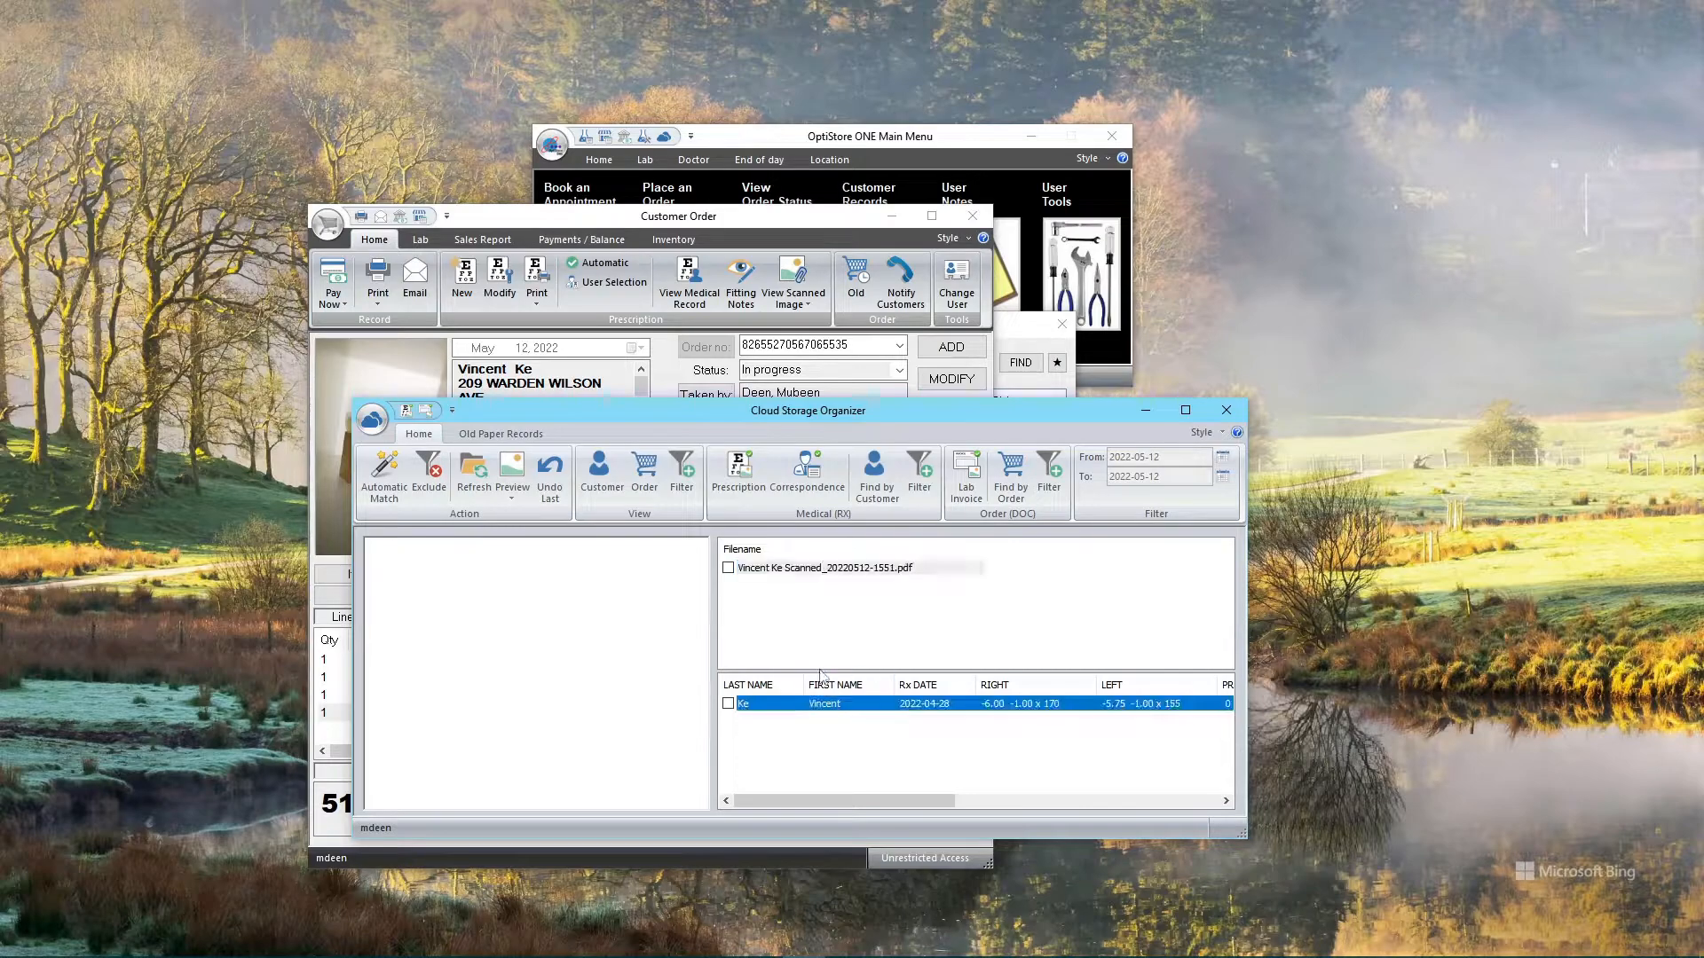
Match the PDF to that prescription, confirm the success message, and close the organizer
left_click(735, 484)
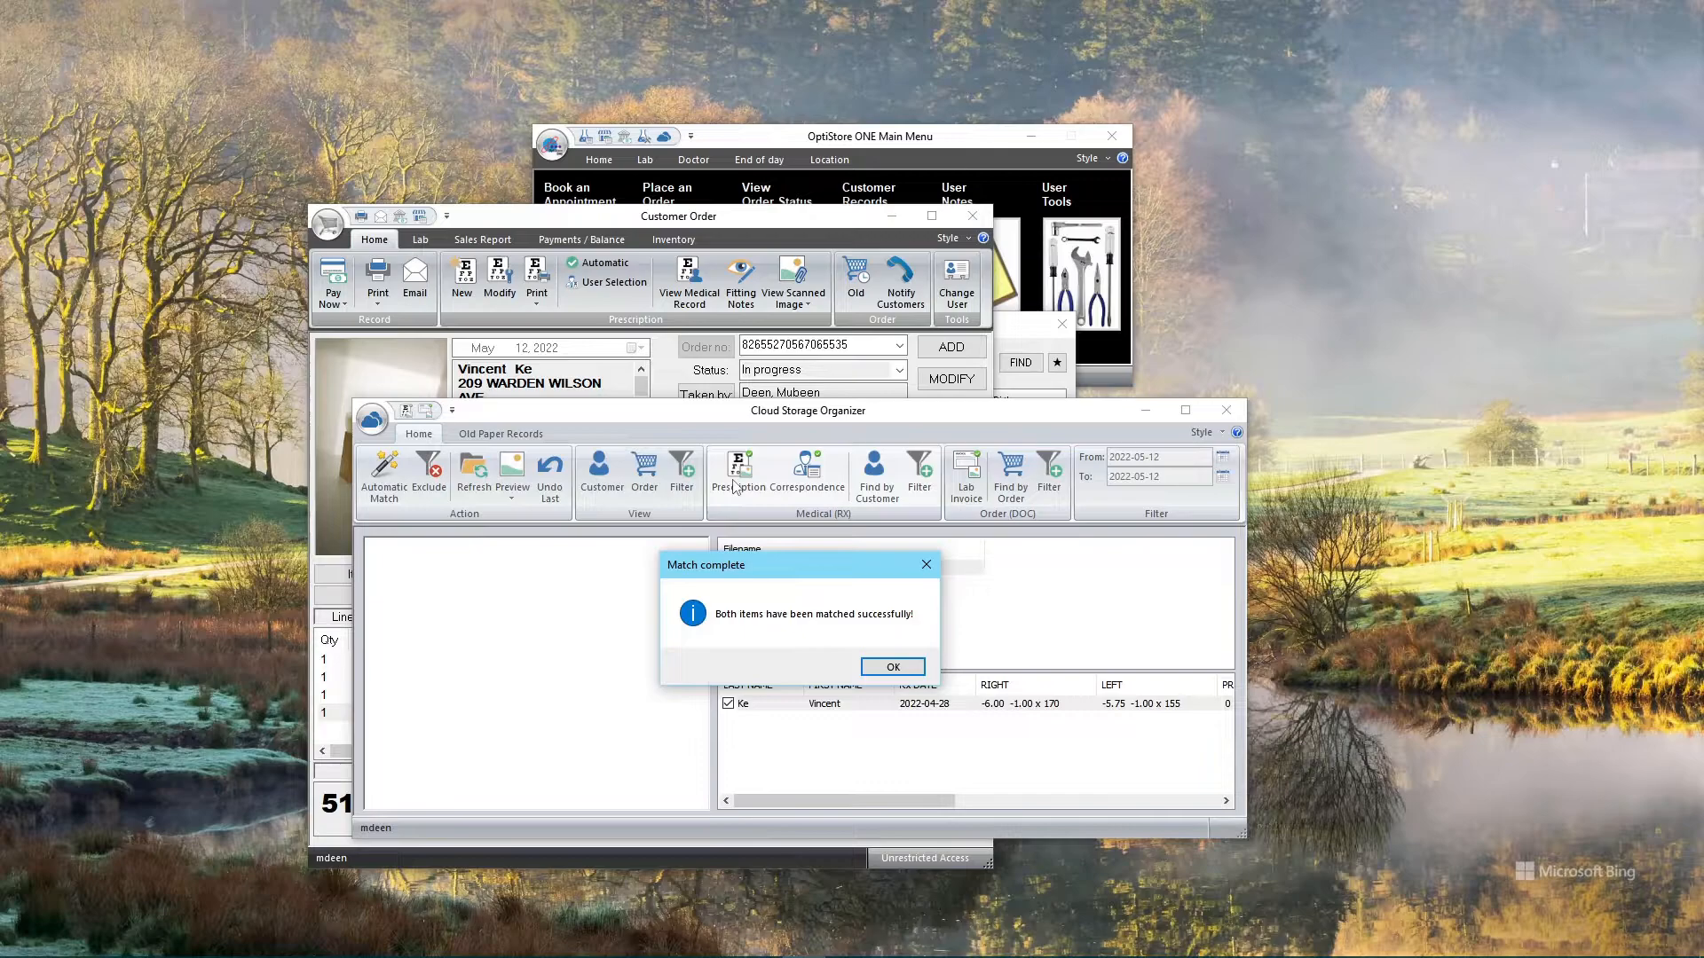
left_click(891, 676)
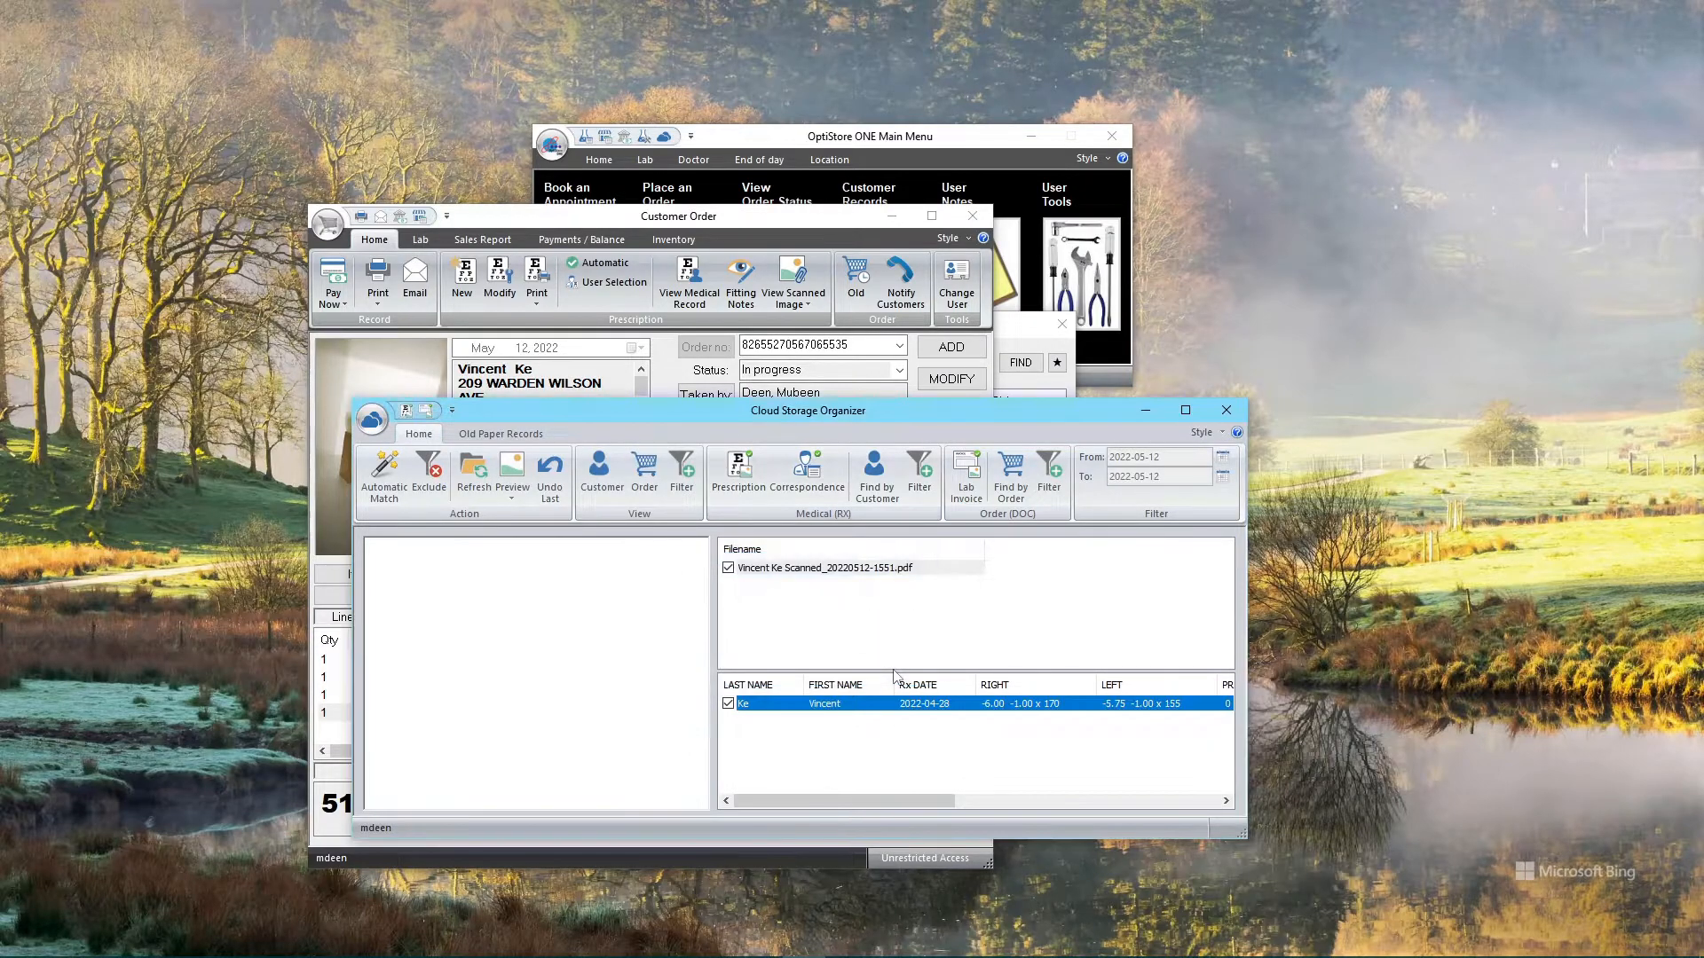
left_click(1227, 411)
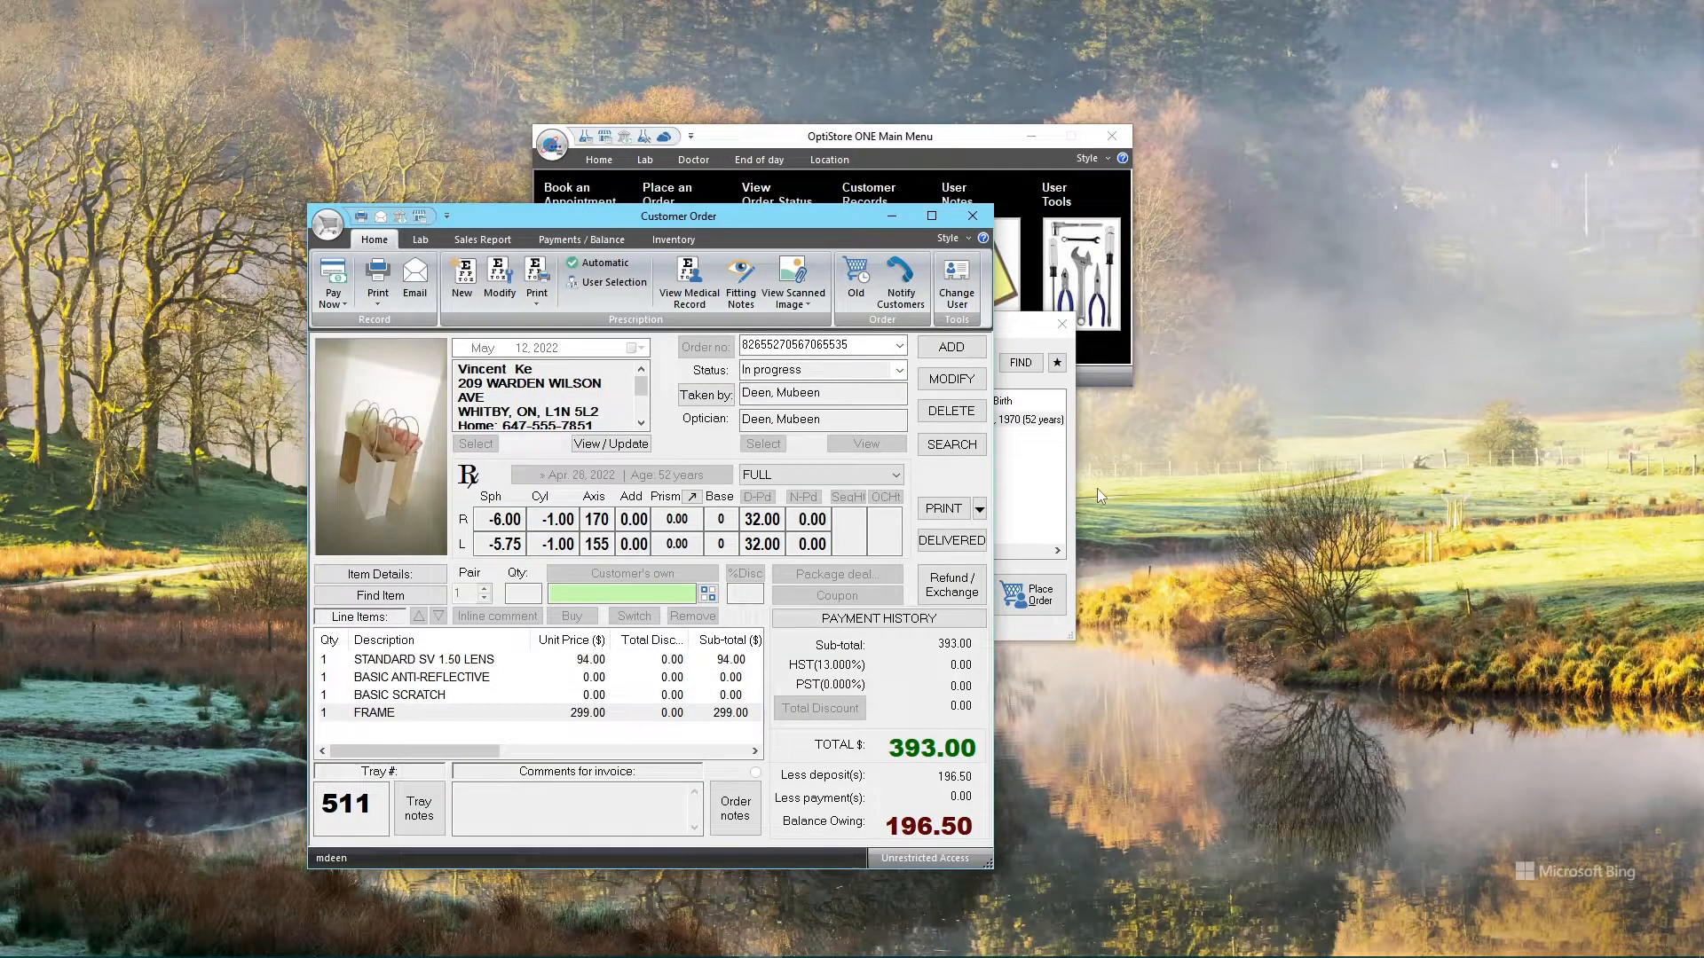
left_click(789, 278)
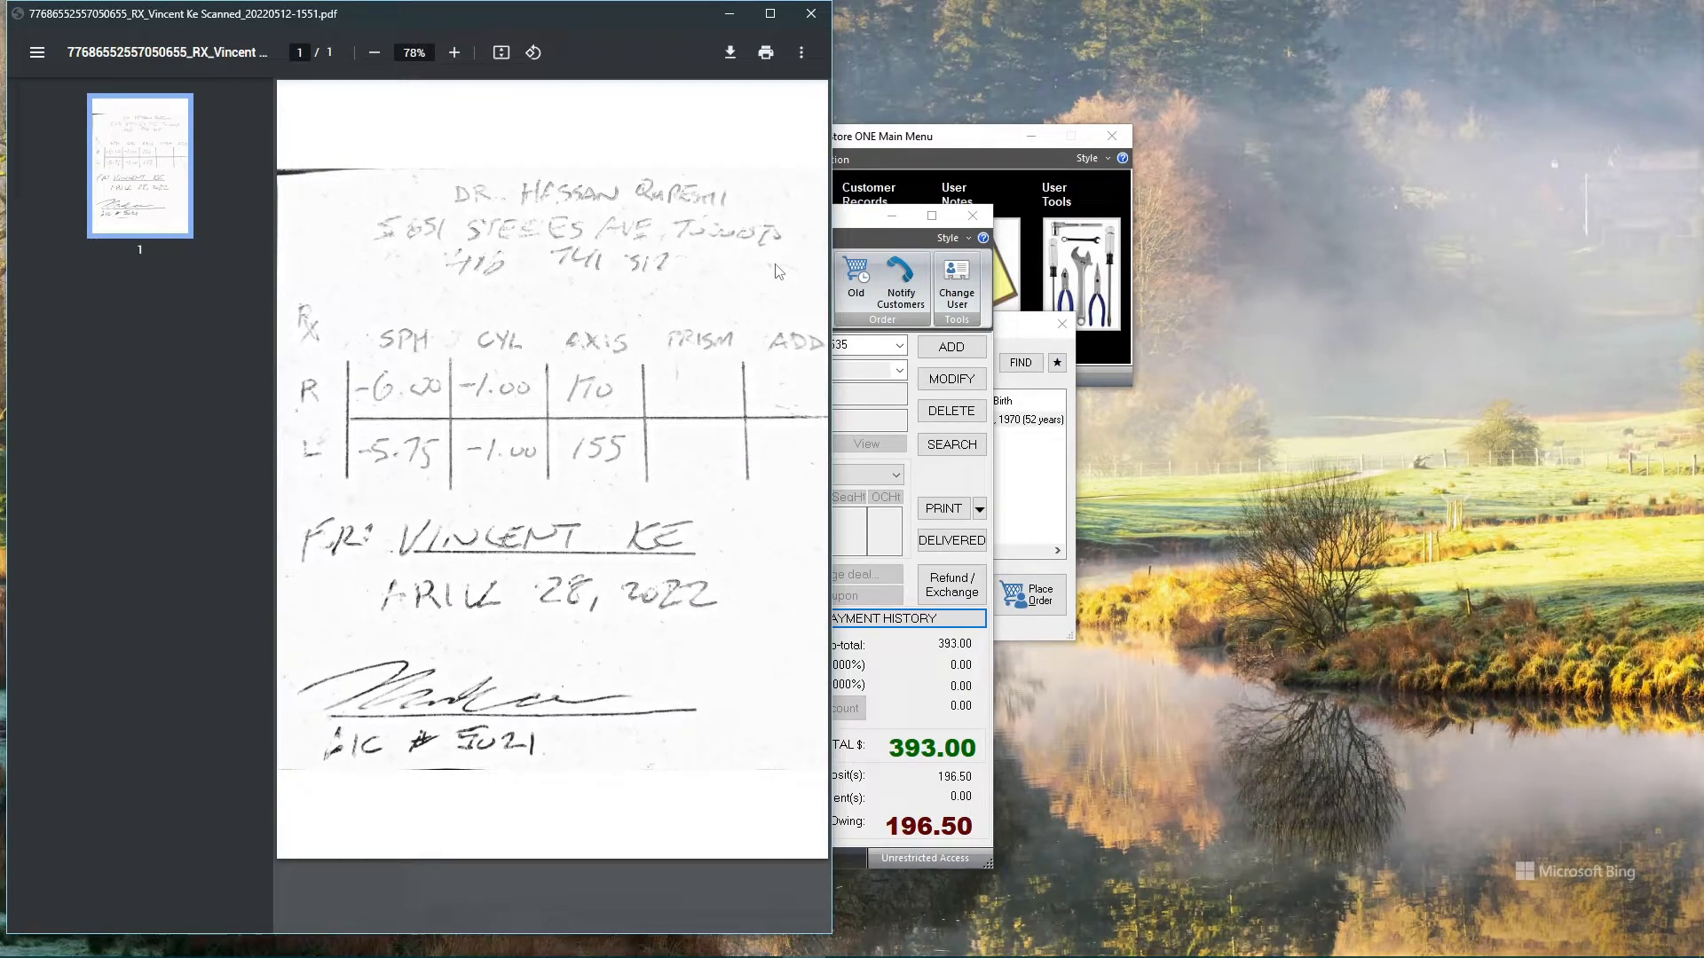
left_click(374, 52)
left_click(374, 52)
left_click(374, 52)
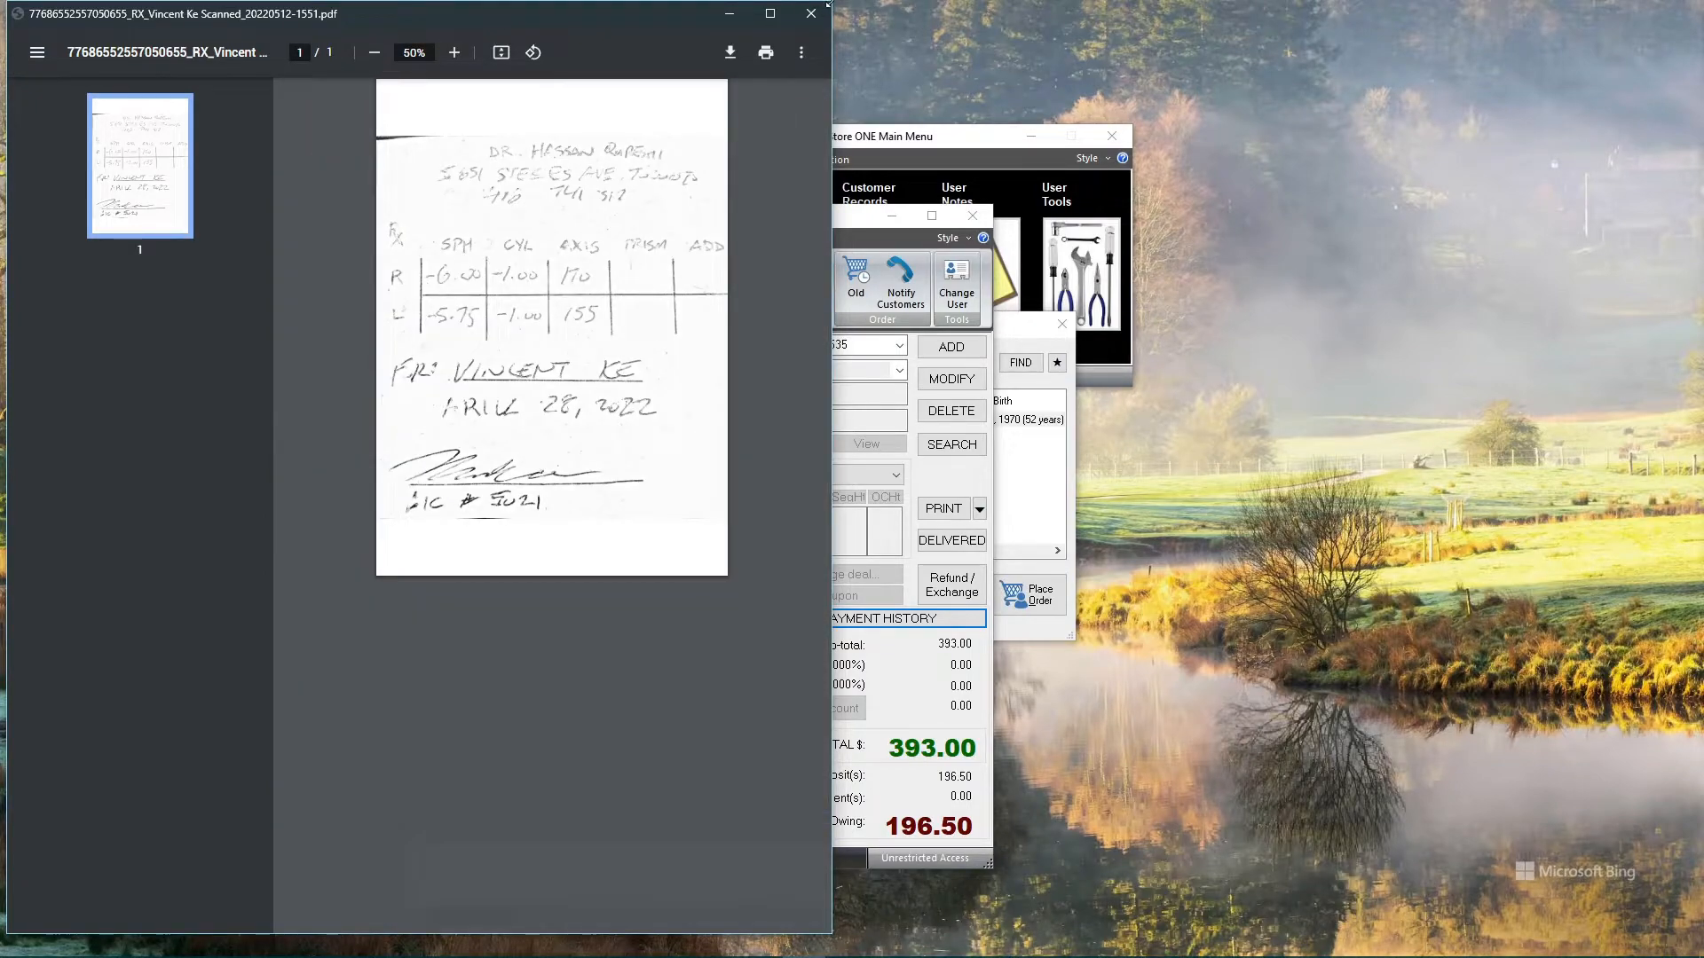
left_click_drag(828, 4, 710, 295)
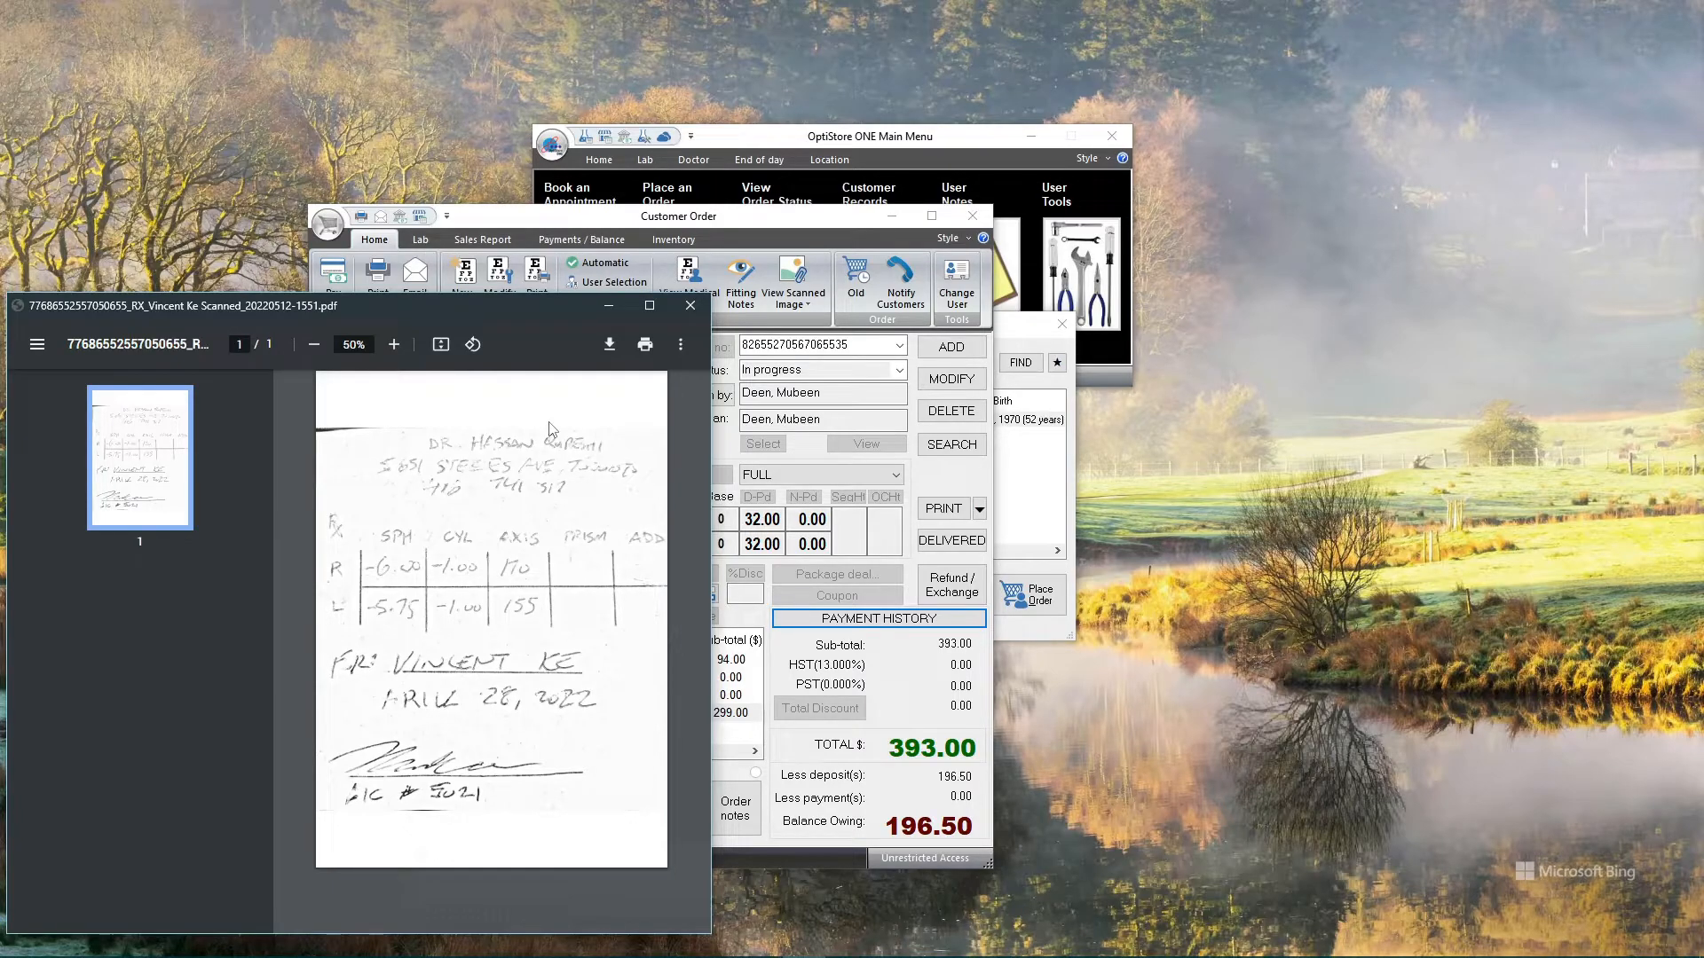
left_click(690, 307)
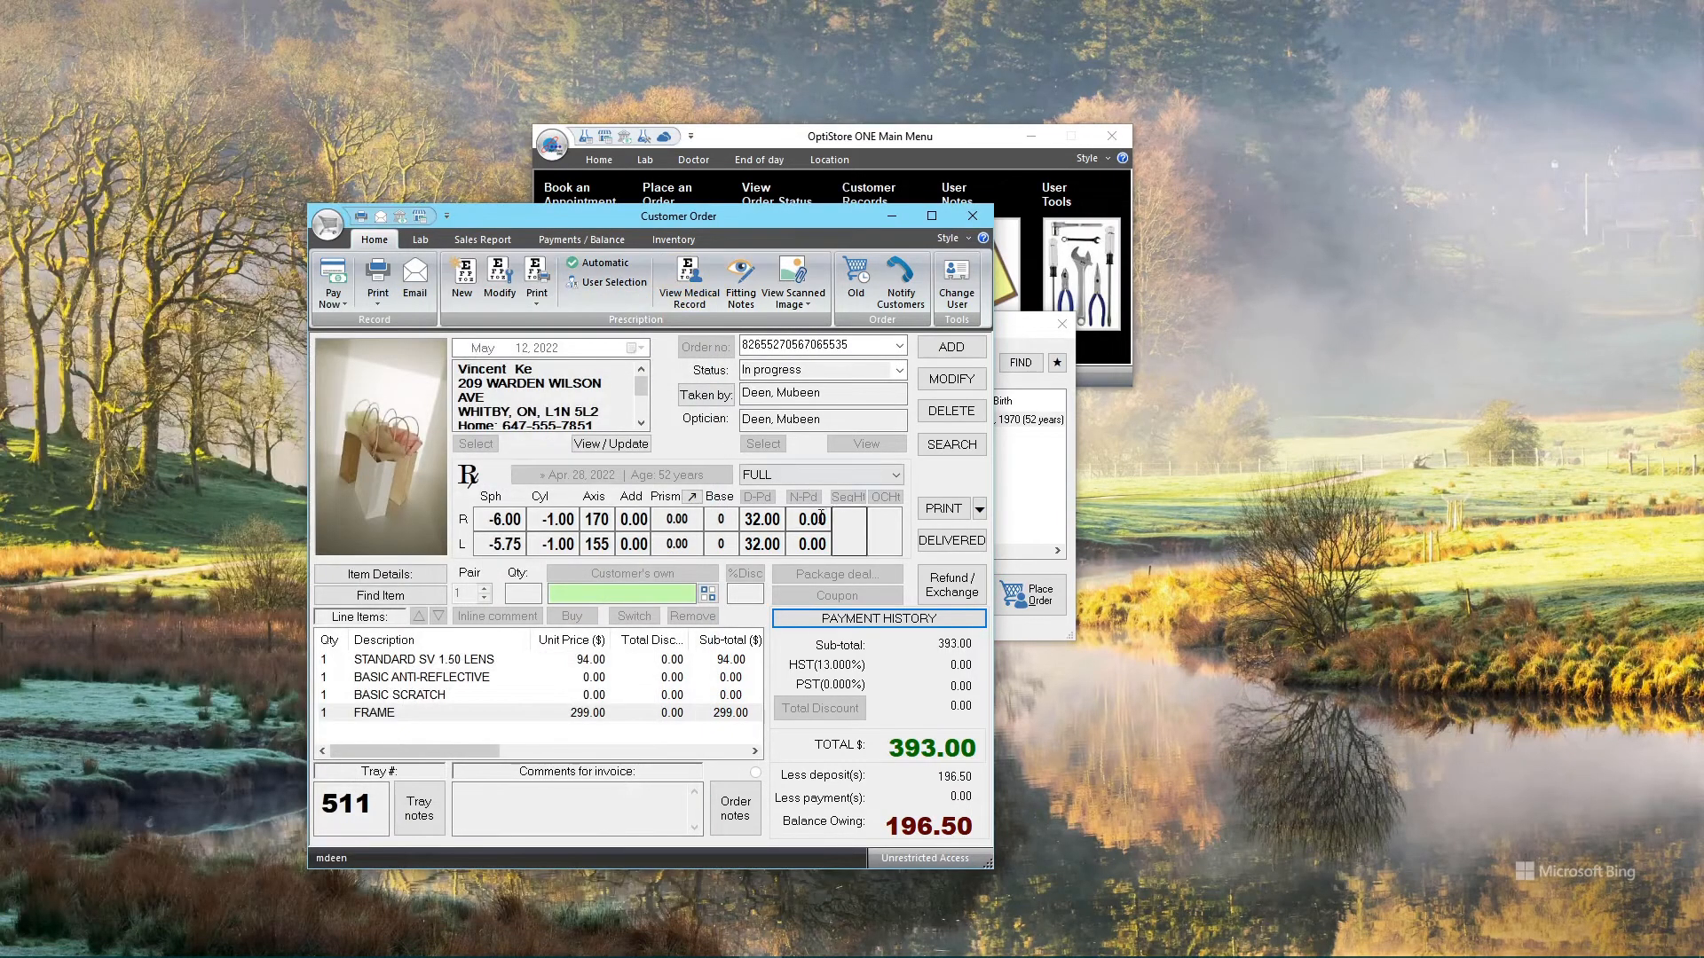